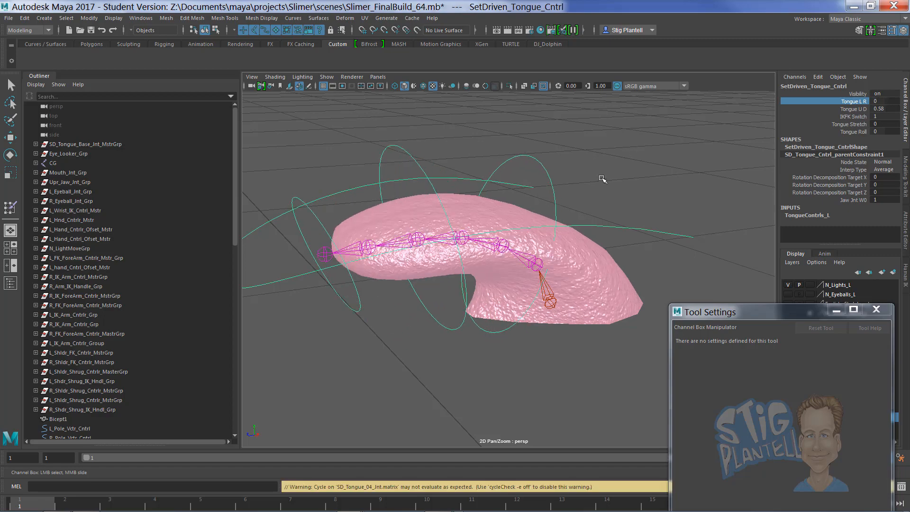
# Examine the tongue mesh and its UV shells in the UV Editor with the texture image hidden.
pyautogui.keyDown('alt'); pyautogui.moveTo(603, 210); pyautogui.dragTo(602, 249); pyautogui.keyUp('alt')
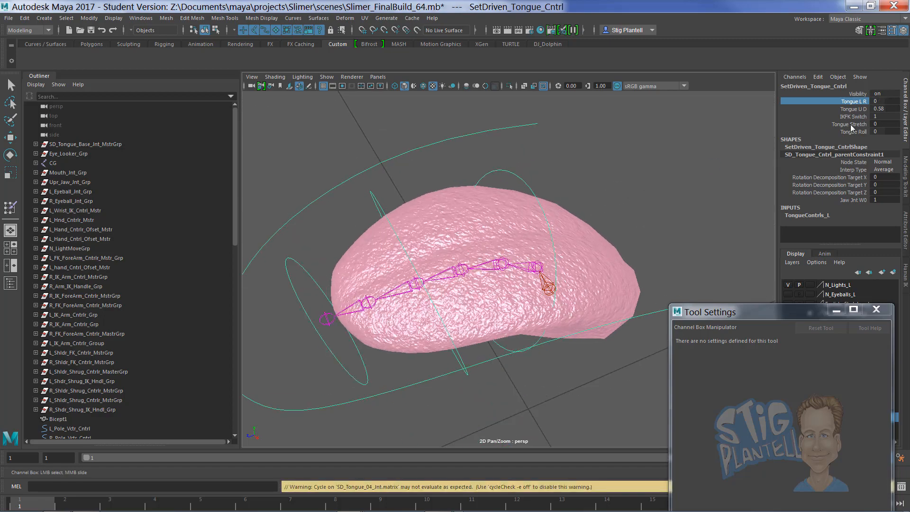
pyautogui.keyDown('alt'); pyautogui.moveTo(618, 186); pyautogui.dragTo(619, 236); pyautogui.keyUp('alt')
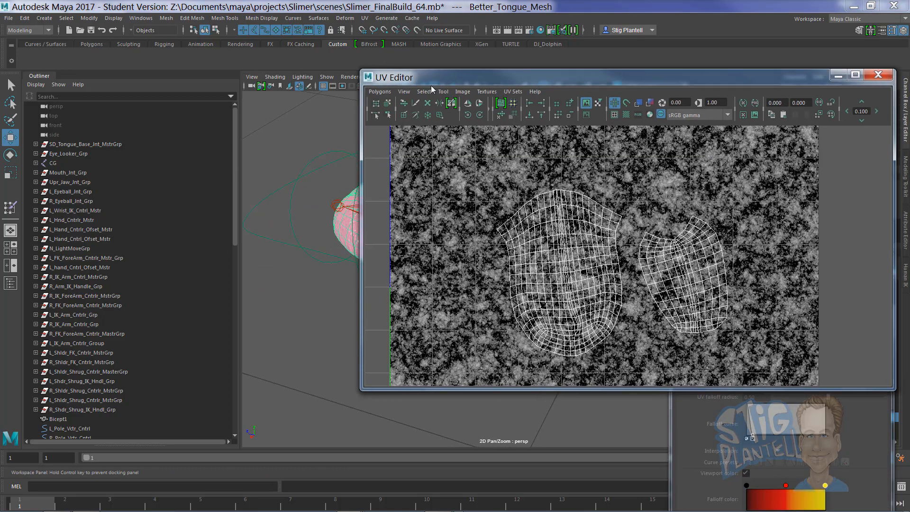
pyautogui.moveTo(432, 88); pyautogui.dragTo(406, 97)
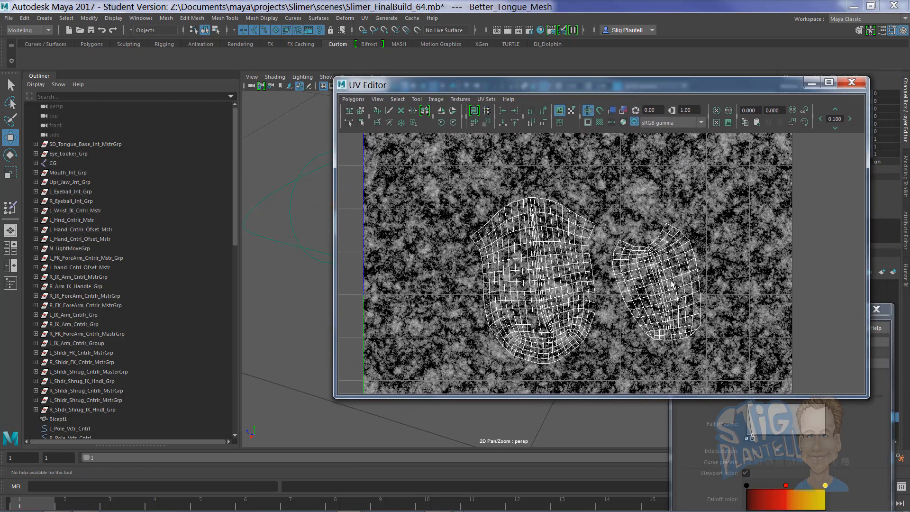
pyautogui.click(560, 122)
pyautogui.click(561, 112)
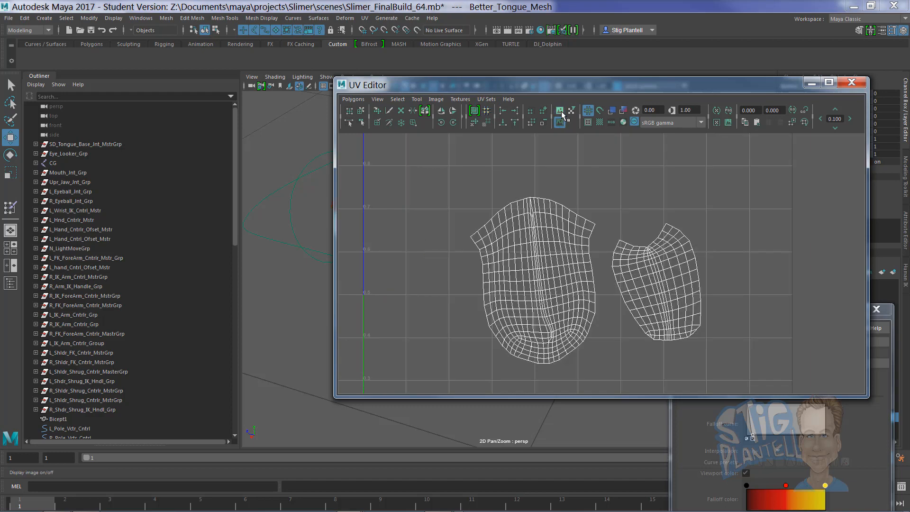
pyautogui.moveTo(502, 90); pyautogui.dragTo(909, 97)
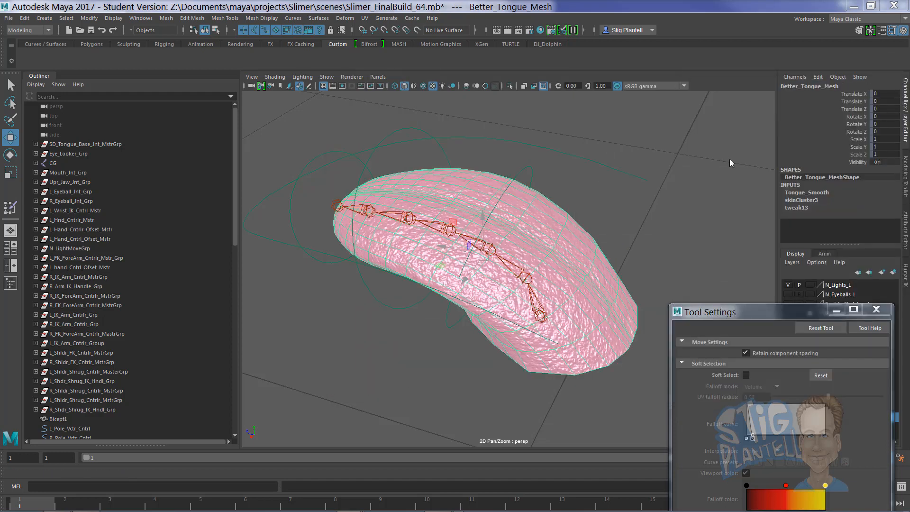
# Examine the smoothed tongue mesh's joint influence with the Paint Skin Weights tool.
pyautogui.keyDown('alt'); pyautogui.moveTo(576, 176); pyautogui.dragTo(571, 217); pyautogui.keyUp('alt')
pyautogui.scroll(-3, 540, 217)
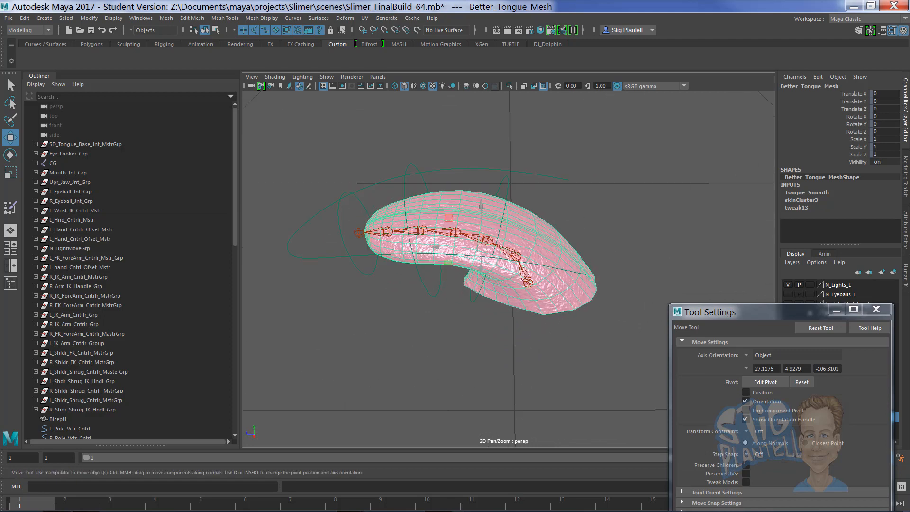
pyautogui.press('space')
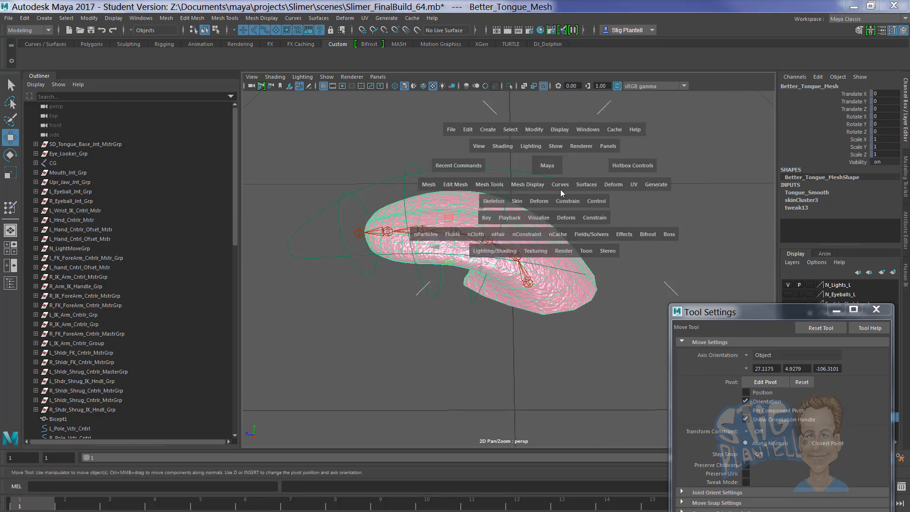
pyautogui.click(518, 202)
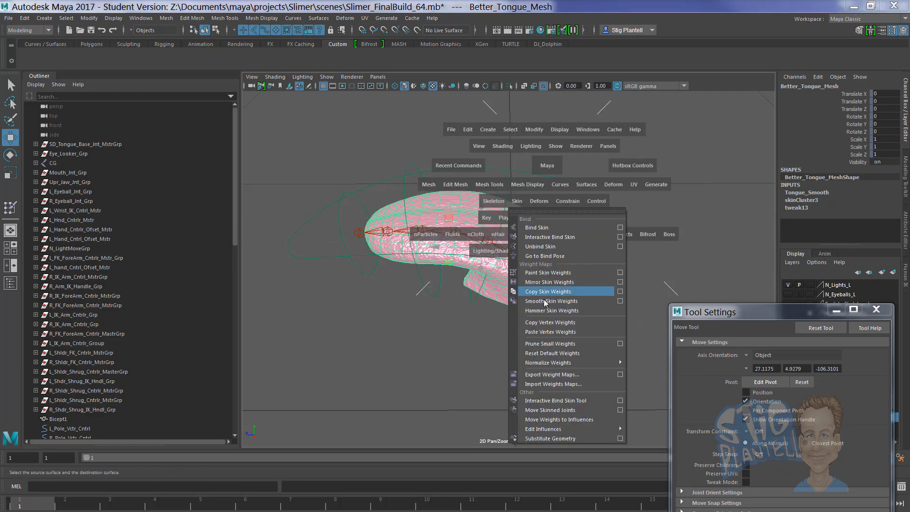
pyautogui.click(620, 274)
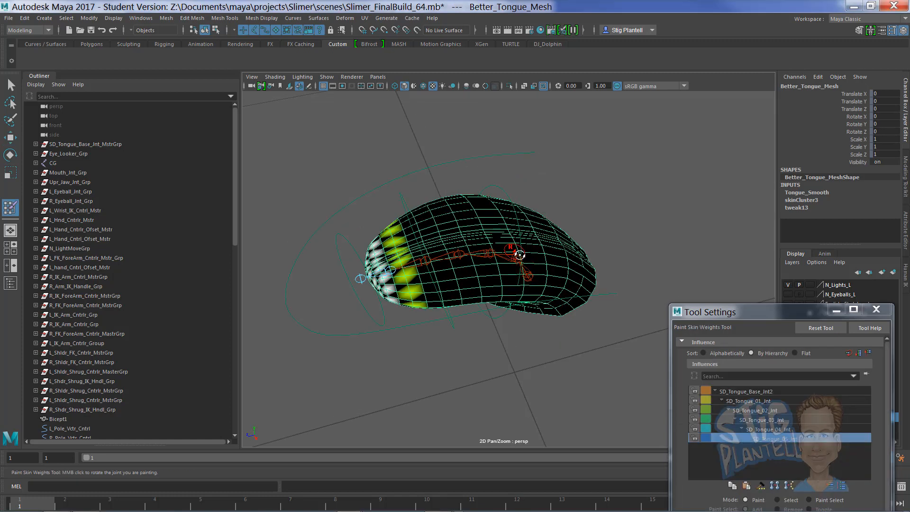
pyautogui.moveTo(520, 255)
pyautogui.keyDown('alt'); pyautogui.mouseDown()
pyautogui.moveTo(529, 254)
pyautogui.moveTo(521, 259)
pyautogui.mouseUp(); pyautogui.keyUp('alt')
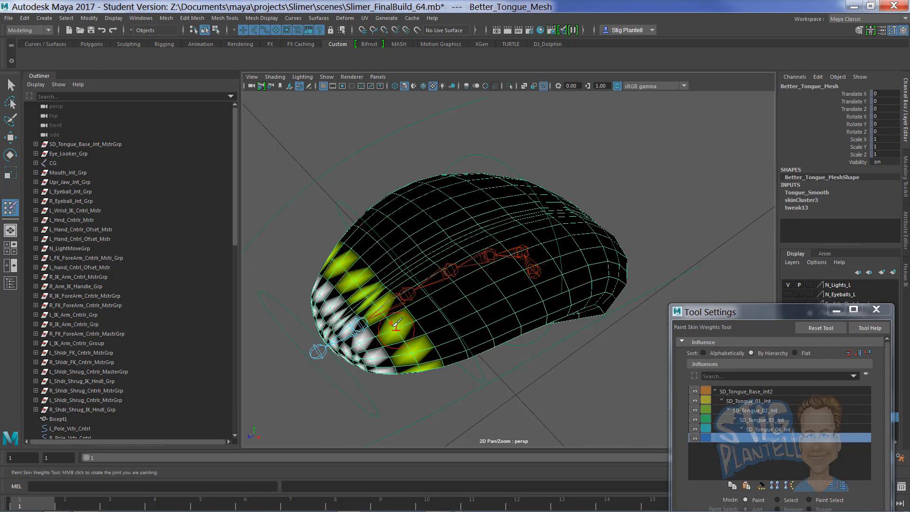
pyautogui.moveTo(396, 326)
pyautogui.keyDown('alt'); pyautogui.mouseDown()
pyautogui.moveTo(434, 310)
pyautogui.moveTo(438, 279)
pyautogui.mouseUp(); pyautogui.keyUp('alt')
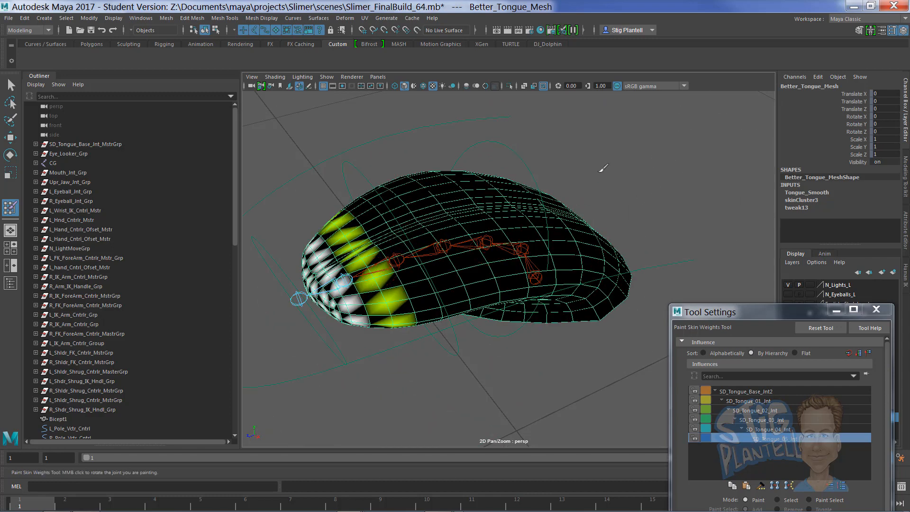
pyautogui.press('w')
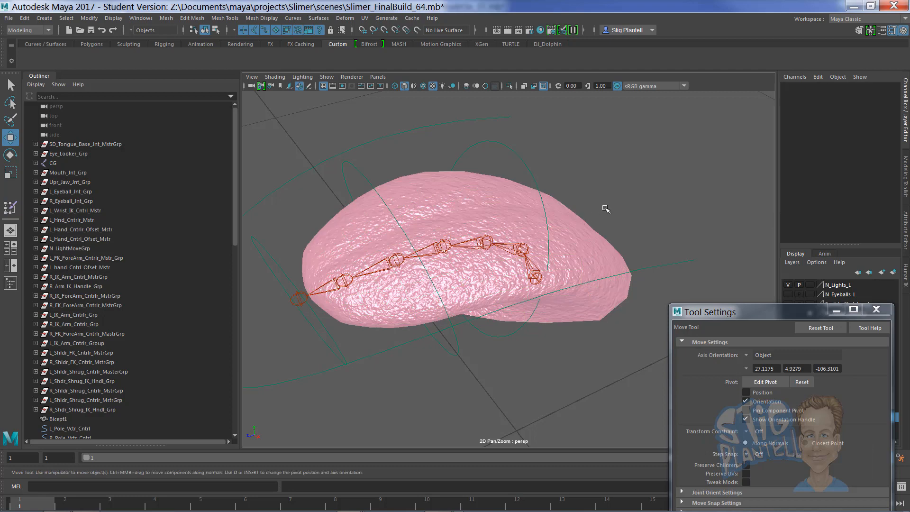
# Set the Divisions of the tongue mesh's Tongue_Smooth input to 0.
pyautogui.click(808, 192)
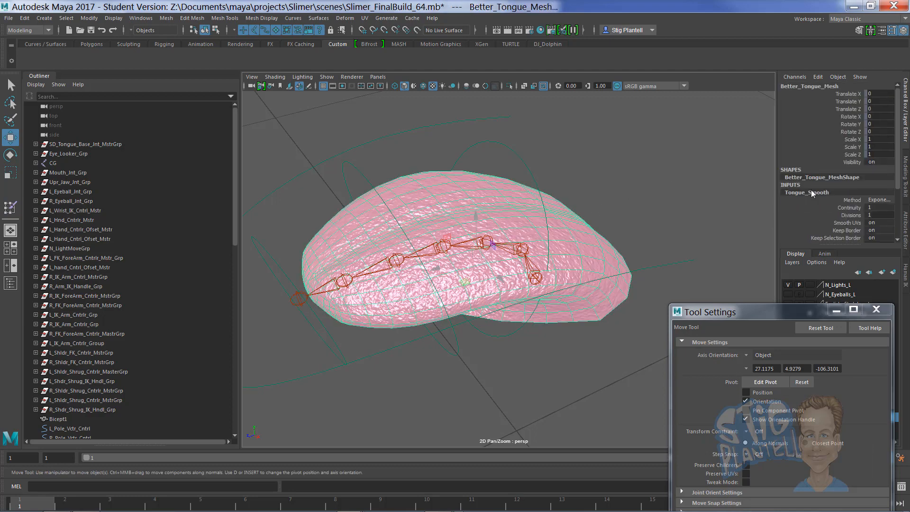
pyautogui.click(878, 215)
pyautogui.write('0')
pyautogui.press('Return')
pyautogui.click(645, 215)
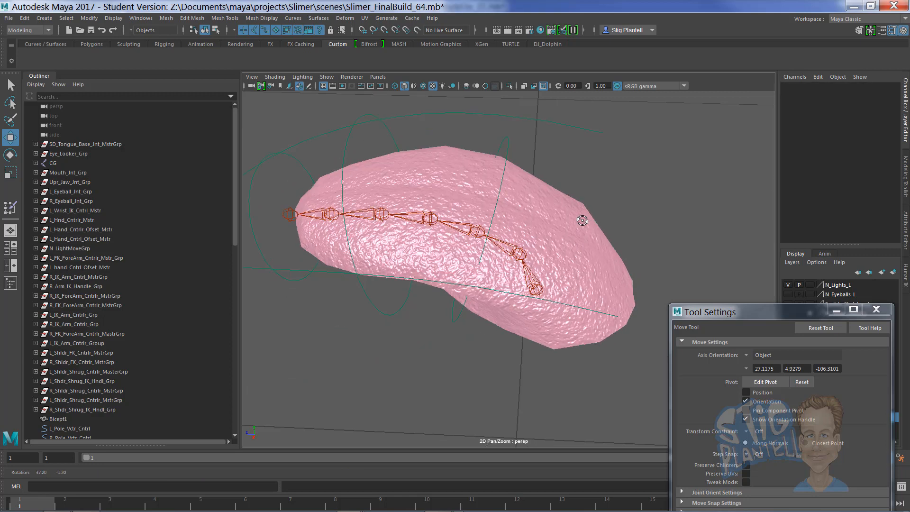
# Examine the unsmoothed tongue mesh from several angles and check its UV layout.
pyautogui.keyDown('alt'); pyautogui.moveTo(599, 223); pyautogui.dragTo(595, 244); pyautogui.keyUp('alt')
pyautogui.click(586, 242)
pyautogui.keyDown('alt'); pyautogui.moveTo(595, 243); pyautogui.dragTo(611, 253, button='middle'); pyautogui.keyUp('alt')
pyautogui.keyDown('alt'); pyautogui.moveTo(611, 254); pyautogui.dragTo(583, 253, button='right'); pyautogui.keyUp('alt')
pyautogui.keyDown('alt'); pyautogui.moveTo(583, 253); pyautogui.dragTo(585, 247); pyautogui.keyUp('alt')
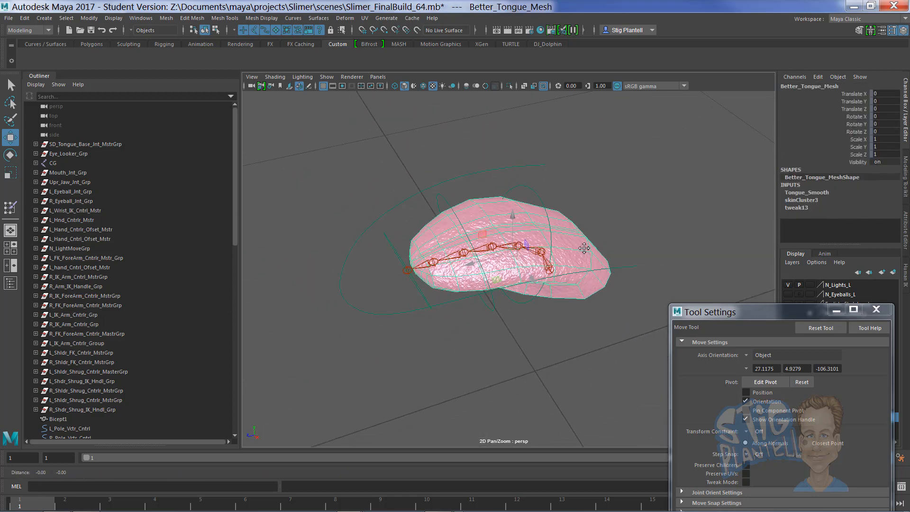
pyautogui.keyDown('alt'); pyautogui.moveTo(585, 247); pyautogui.dragTo(590, 248, button='right'); pyautogui.keyUp('alt')
pyautogui.keyDown('alt'); pyautogui.moveTo(590, 248); pyautogui.dragTo(583, 250); pyautogui.keyUp('alt')
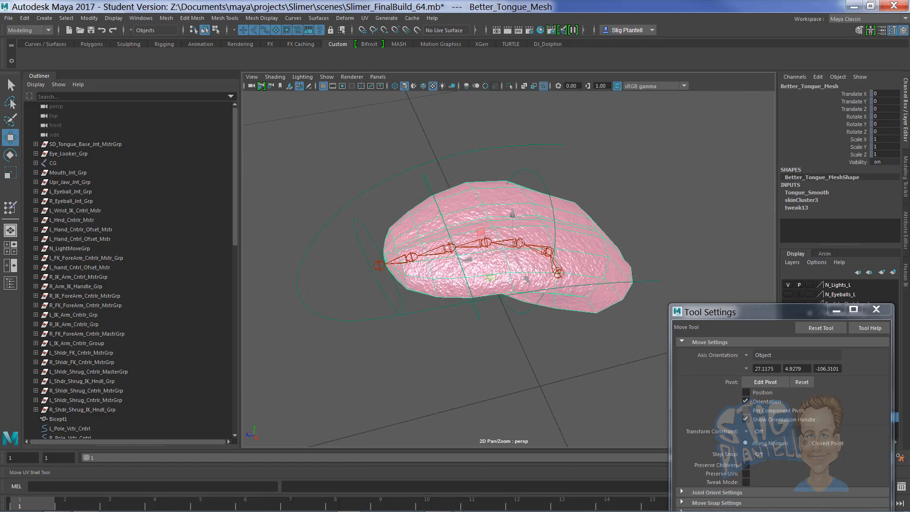
pyautogui.moveTo(909, 98)
pyautogui.mouseDown()
pyautogui.moveTo(476, 96)
pyautogui.moveTo(909, 97)
pyautogui.mouseUp()
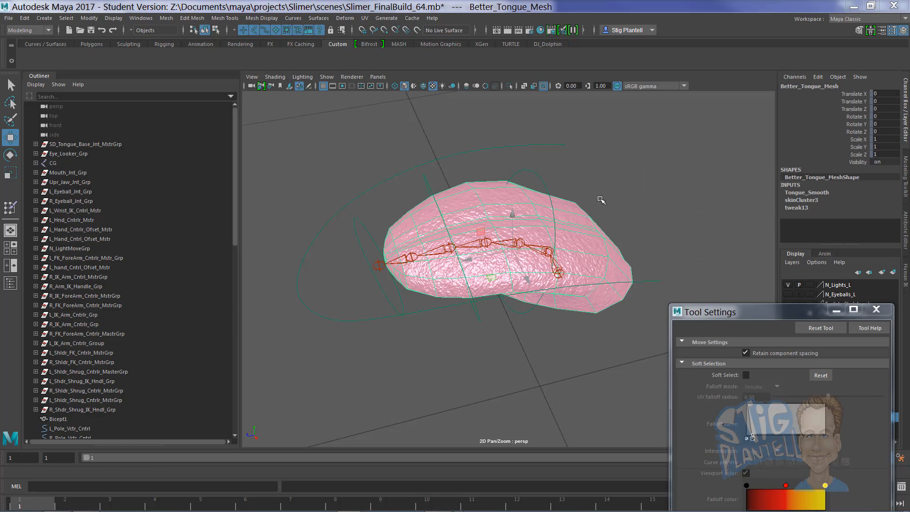
# Start the Paint Skin Weights tool on the tongue mesh in Paint mode and make its influence list fully readable.
pyautogui.press('space')
pyautogui.click(571, 237)
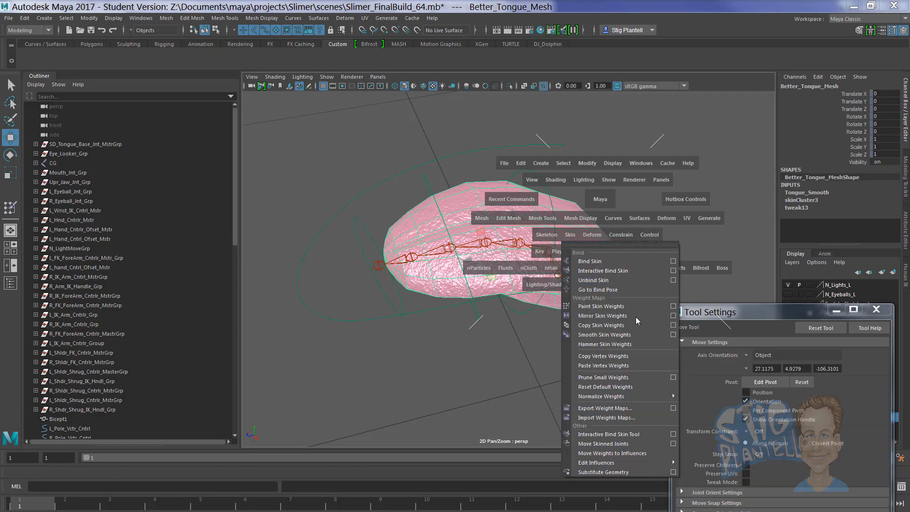
pyautogui.click(667, 306)
pyautogui.rightClick(580, 152)
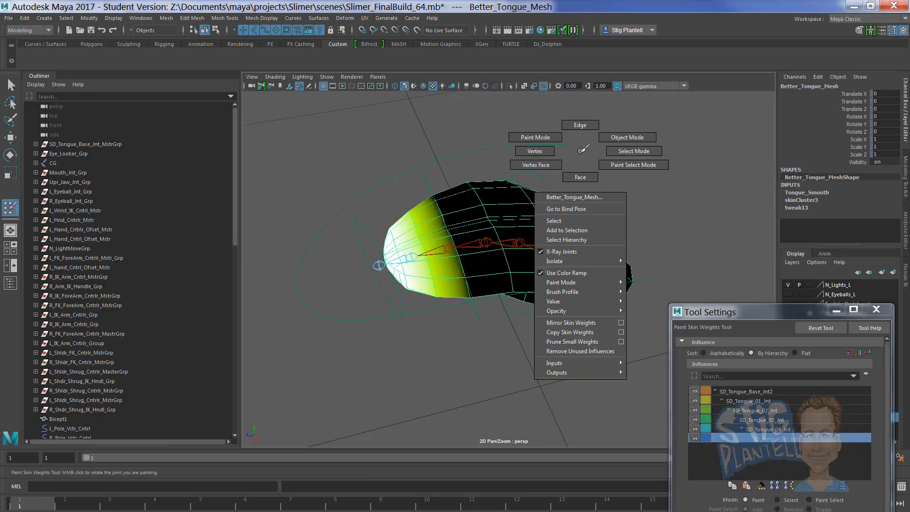
pyautogui.moveTo(538, 138); pyautogui.dragTo(542, 138, button='right')
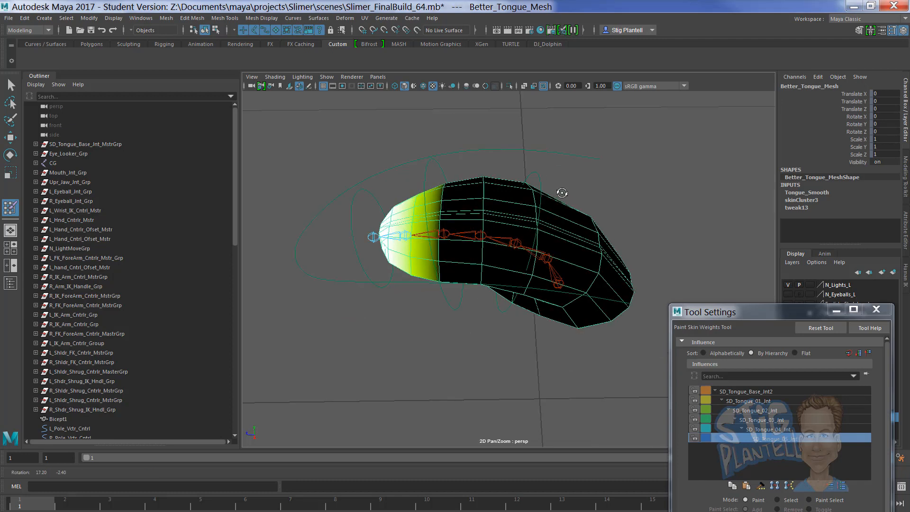
pyautogui.moveTo(738, 313); pyautogui.dragTo(716, 191)
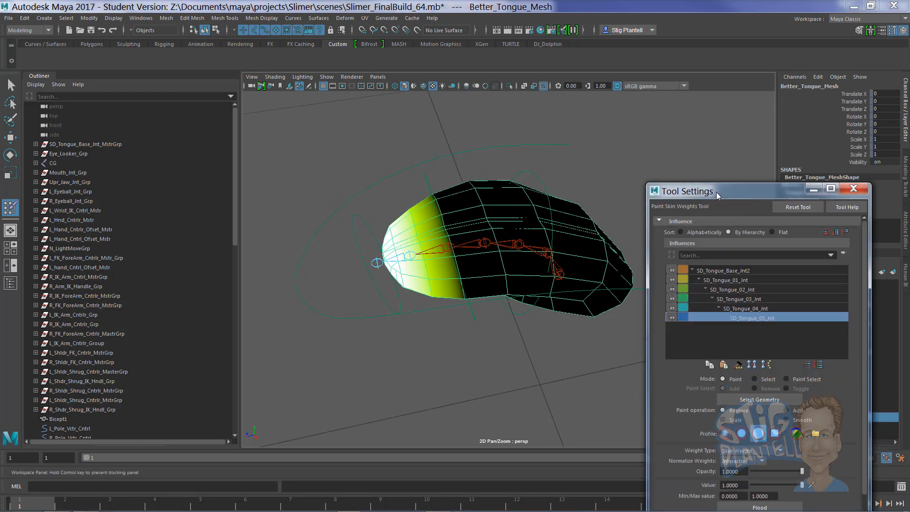
# Examine the painted skin weights of each tongue joint in turn, from SD_Tongue_Base_Jnt2 through SD_Tongue_05_Jnt.
pyautogui.click(722, 269)
pyautogui.keyDown('alt'); pyautogui.moveTo(548, 287); pyautogui.dragTo(450, 286, button='middle'); pyautogui.keyUp('alt')
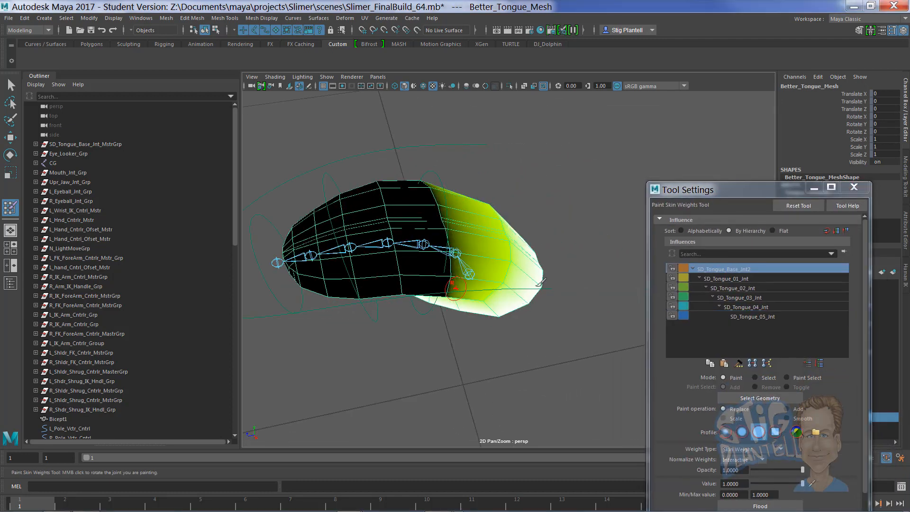
pyautogui.keyDown('alt'); pyautogui.moveTo(581, 284); pyautogui.dragTo(544, 260); pyautogui.keyUp('alt')
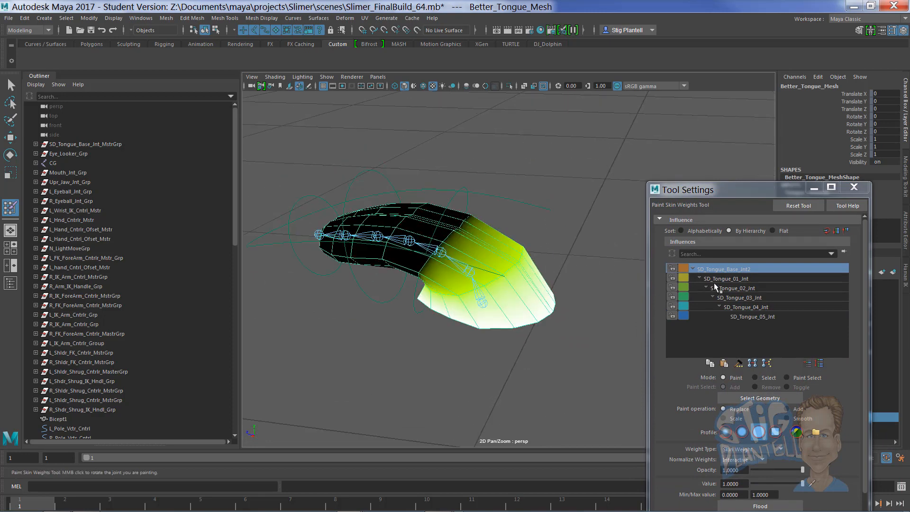
pyautogui.click(727, 278)
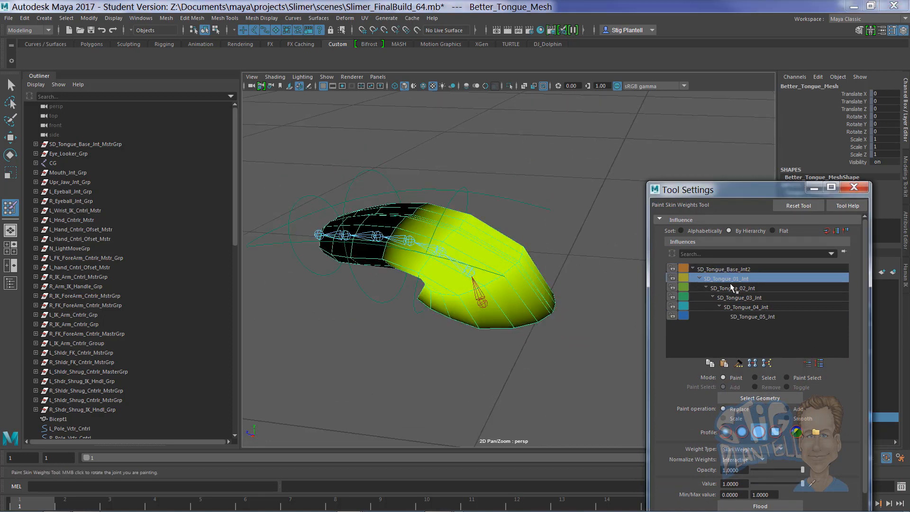
pyautogui.click(731, 287)
pyautogui.moveTo(729, 189); pyautogui.dragTo(699, 83)
pyautogui.scroll(-3, 689, 375)
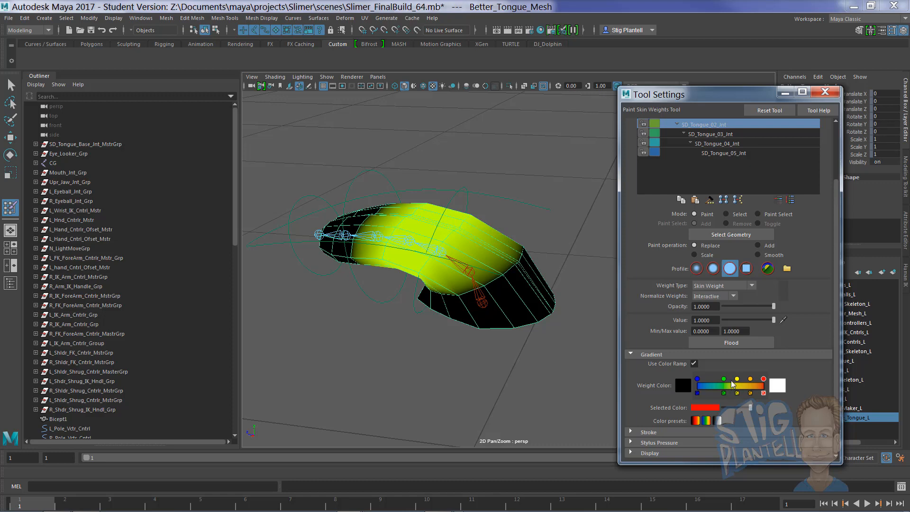
pyautogui.keyDown('alt'); pyautogui.moveTo(436, 243); pyautogui.dragTo(473, 271); pyautogui.keyUp('alt')
pyautogui.click(712, 133)
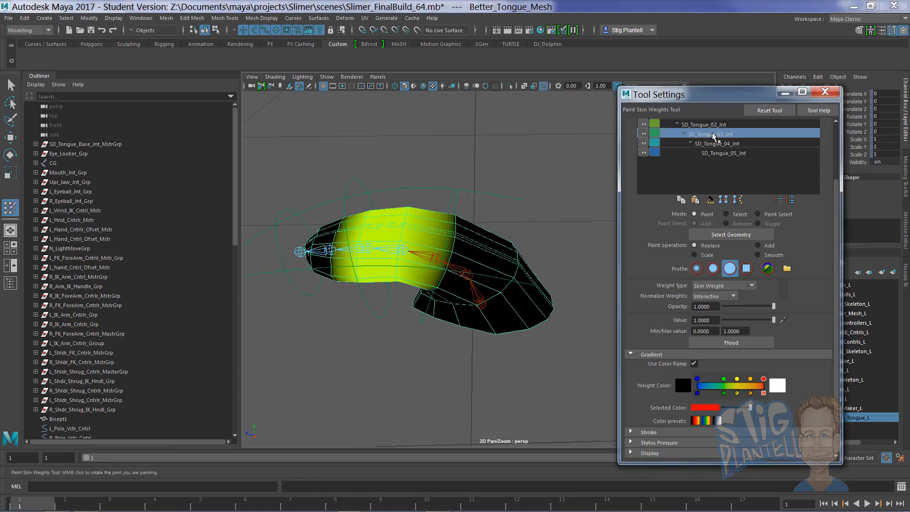
pyautogui.click(715, 143)
pyautogui.scroll(5, 750, 205)
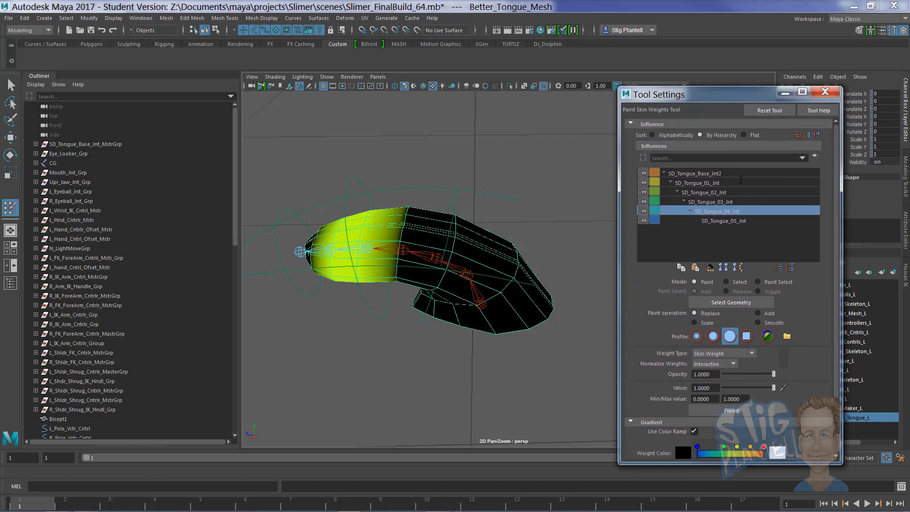
pyautogui.click(723, 220)
pyautogui.keyDown('alt'); pyautogui.moveTo(433, 274); pyautogui.dragTo(528, 256); pyautogui.keyUp('alt')
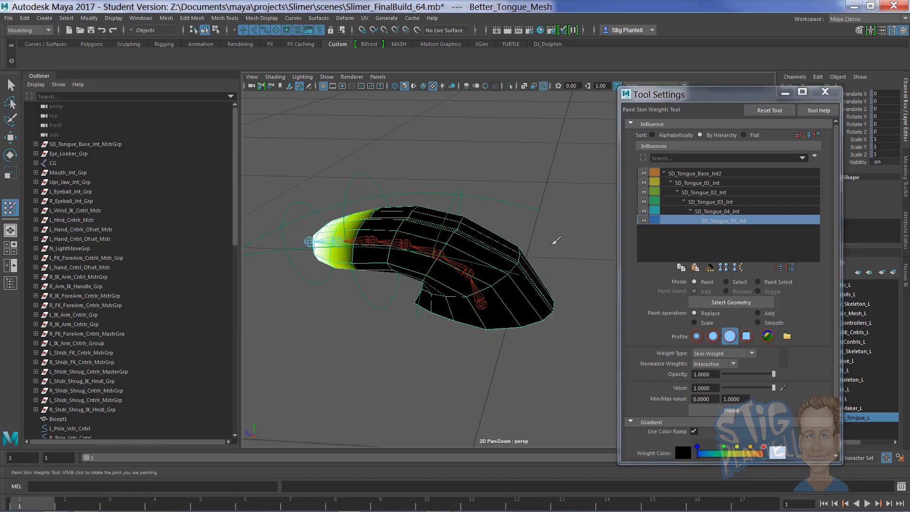
pyautogui.press('w')
pyautogui.press('space')
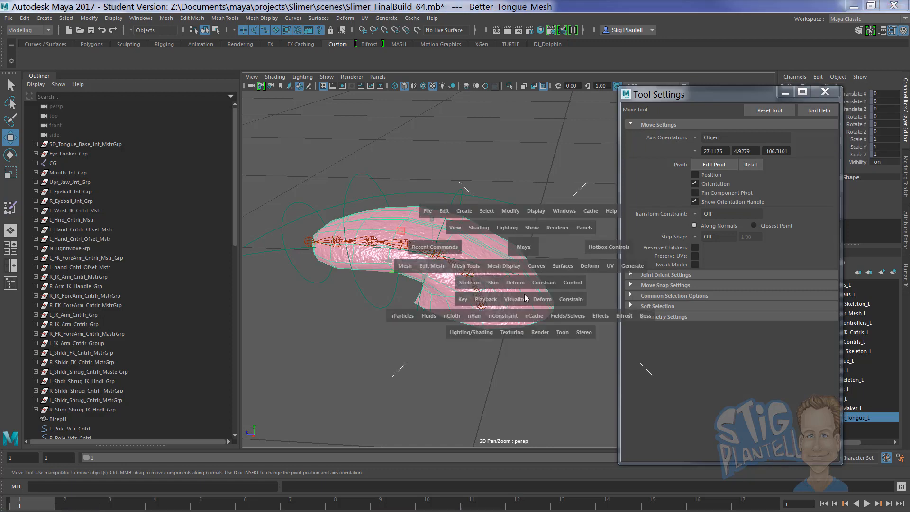
pyautogui.click(501, 284)
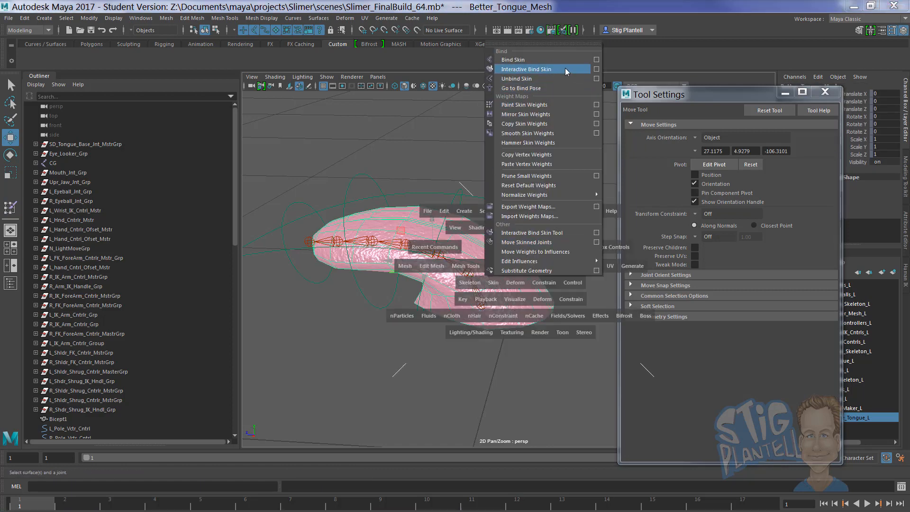
pyautogui.click(506, 207)
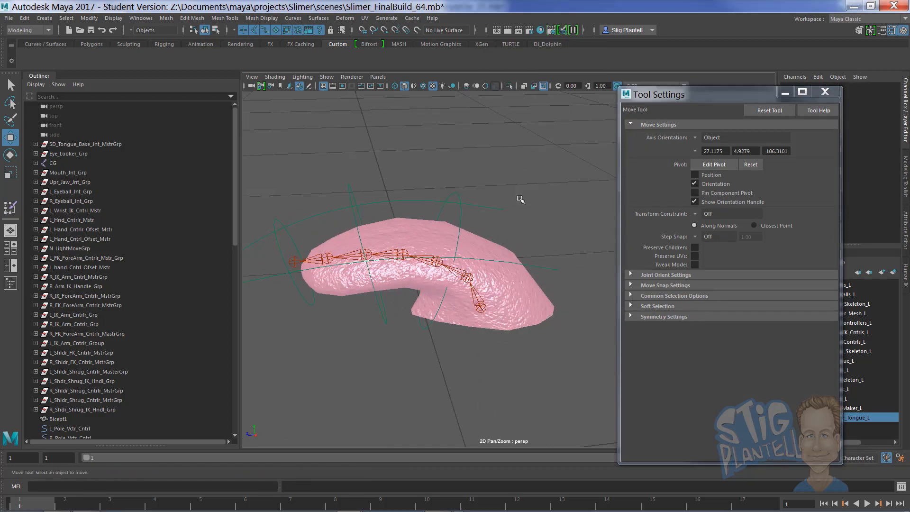
# Try swinging the tongue sideways with the Tongue L R channel of SetDriven_Tongue_Cntrl, and undo the change.
pyautogui.click(495, 200)
pyautogui.moveTo(699, 100); pyautogui.dragTo(707, 303)
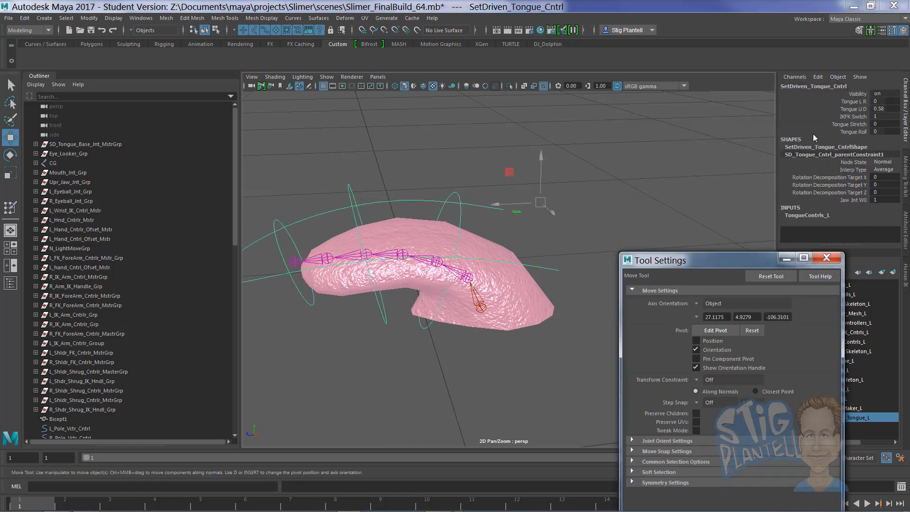
pyautogui.click(852, 101)
pyautogui.moveTo(545, 153); pyautogui.dragTo(603, 155, button='middle')
pyautogui.hotkey('ctrl', 'z')
# Try stretching the tongue with the Tongue Stretch channel of its set-driven control.
pyautogui.keyDown('alt'); pyautogui.moveTo(571, 202); pyautogui.dragTo(601, 196); pyautogui.keyUp('alt')
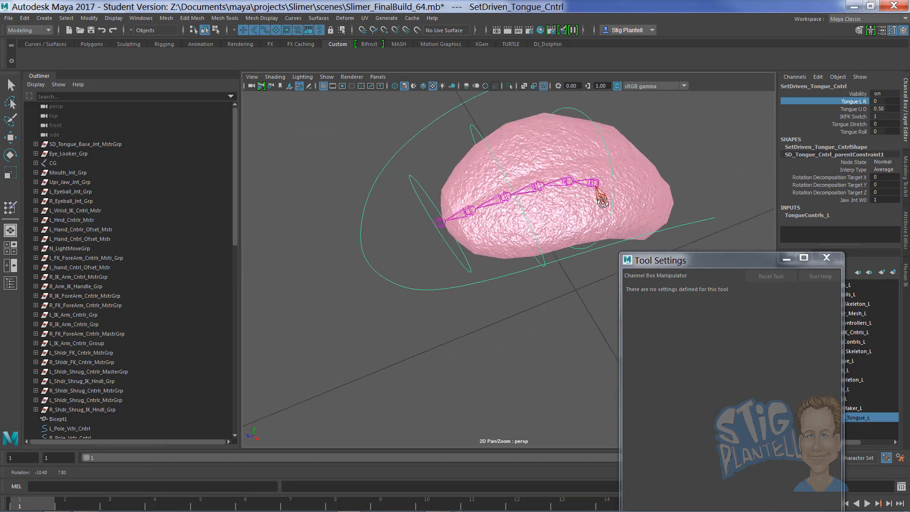
pyautogui.keyDown('alt'); pyautogui.moveTo(601, 195); pyautogui.dragTo(559, 205, button='middle'); pyautogui.keyUp('alt')
pyautogui.click(848, 124)
pyautogui.moveTo(587, 144); pyautogui.dragTo(613, 144, button='middle')
pyautogui.click(578, 193)
pyautogui.press('w')
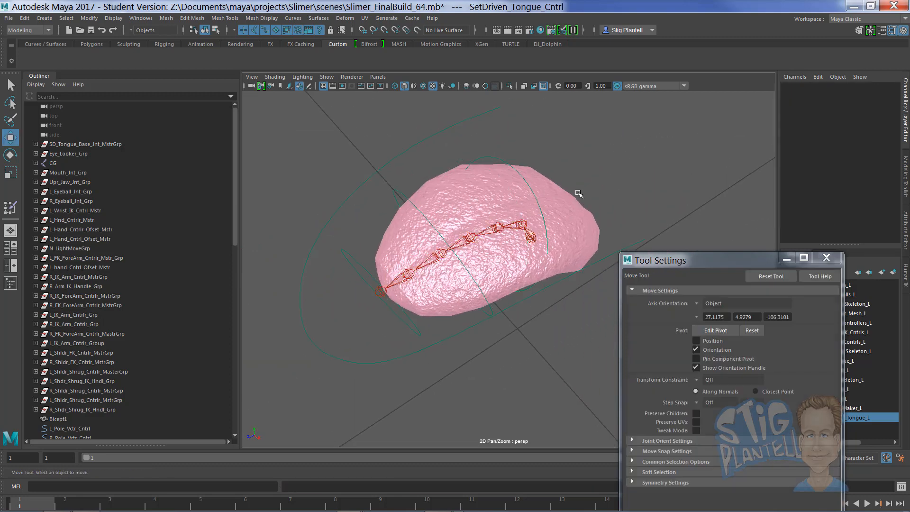
pyautogui.keyDown('alt'); pyautogui.moveTo(589, 196); pyautogui.dragTo(611, 180); pyautogui.keyUp('alt')
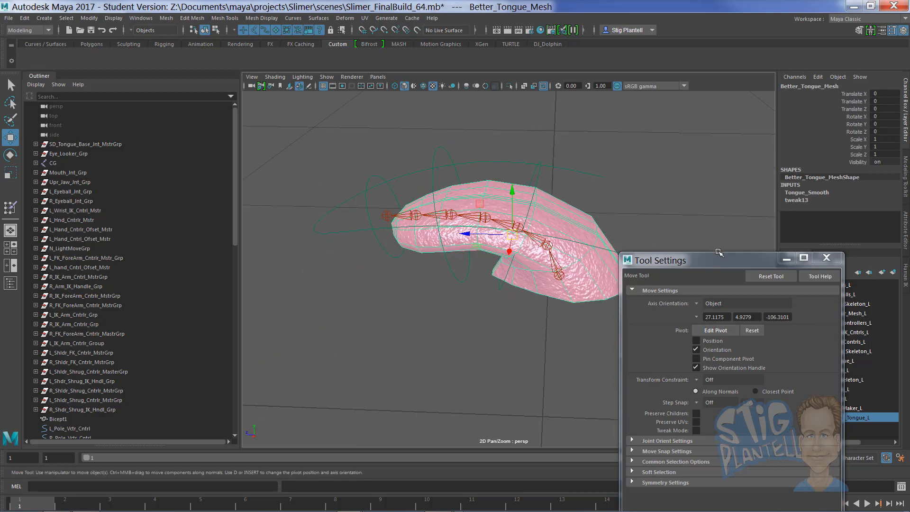
# Move the Tool Settings window clear of the tongue and clear the current selection.
pyautogui.moveTo(720, 261); pyautogui.dragTo(523, 373)
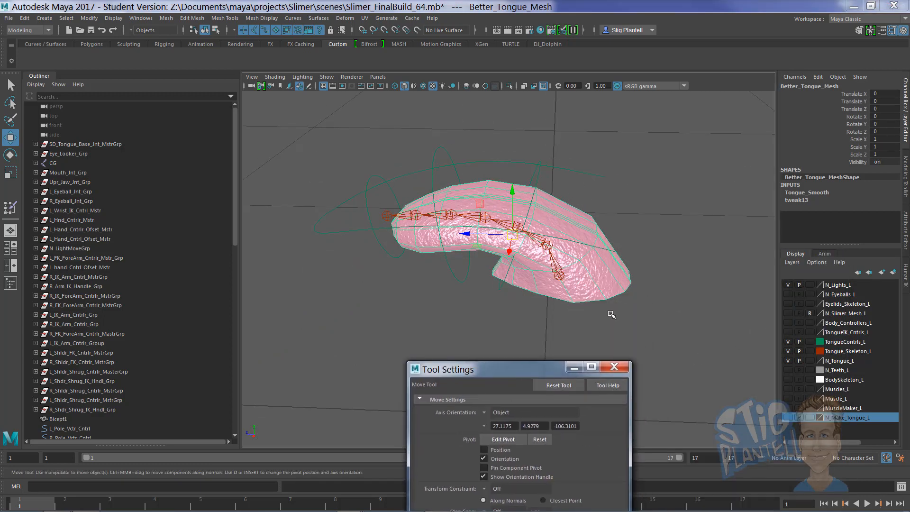
pyautogui.scroll(5, 588, 307)
pyautogui.keyDown('alt'); pyautogui.moveTo(584, 306); pyautogui.dragTo(552, 307, button='middle'); pyautogui.keyUp('alt')
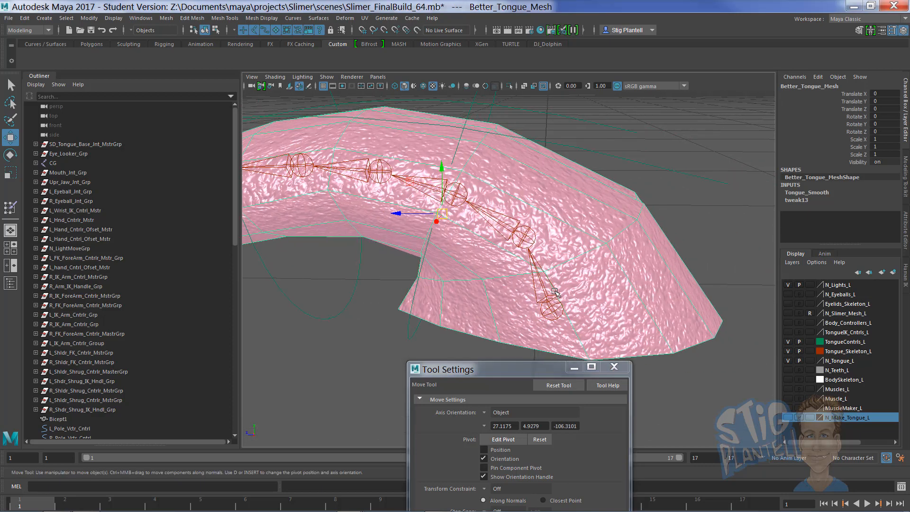
pyautogui.click(274, 77)
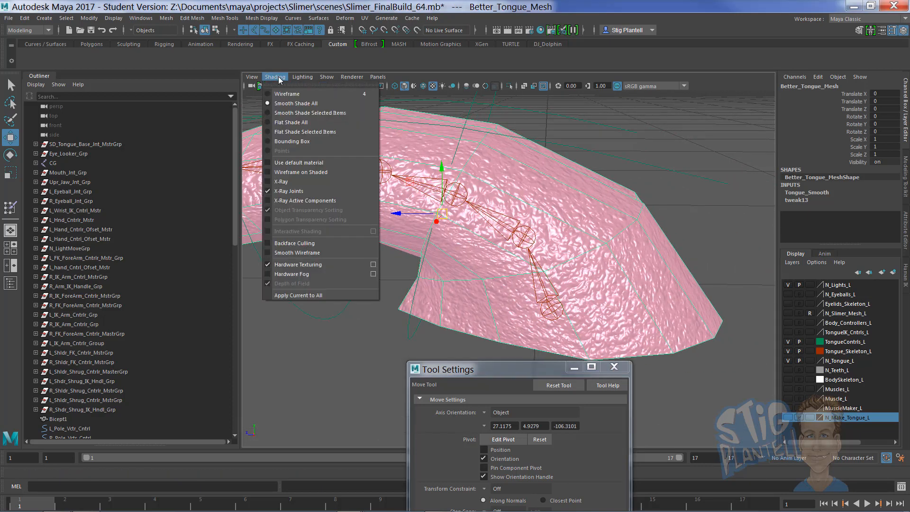
pyautogui.click(659, 140)
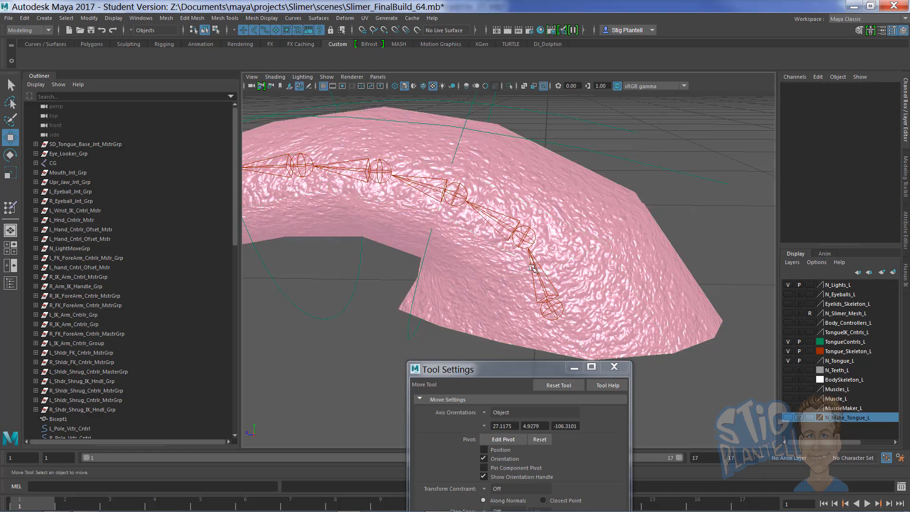
# Select the tongue joints from SD_Tongue_Base_Jnt2 through SD_Tongue_05_Jnt together with Better_Tongue_Mesh.
pyautogui.click(544, 270)
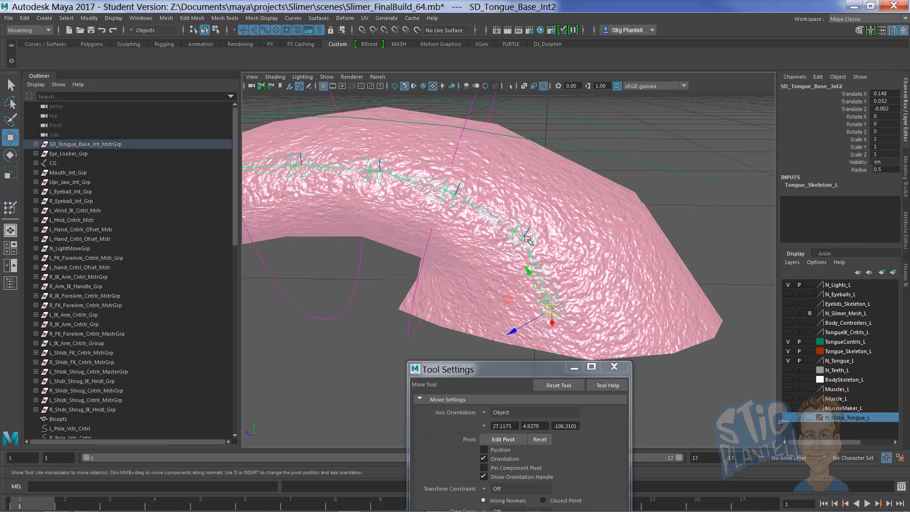
pyautogui.keyDown('alt'); pyautogui.moveTo(482, 266); pyautogui.dragTo(620, 274, button='middle'); pyautogui.keyUp('alt')
pyautogui.keyDown('alt'); pyautogui.moveTo(621, 274); pyautogui.dragTo(480, 269, button='right'); pyautogui.keyUp('alt')
pyautogui.keyDown('alt'); pyautogui.moveTo(481, 268); pyautogui.dragTo(501, 271); pyautogui.keyUp('alt')
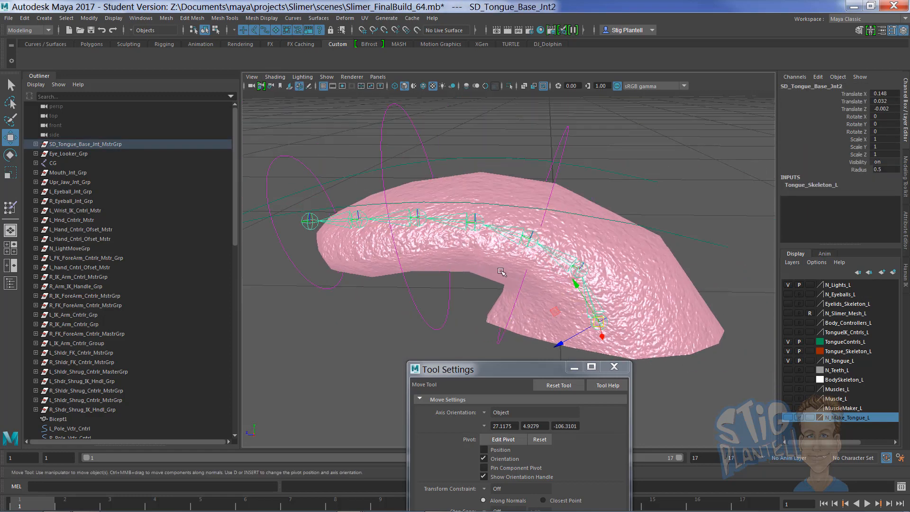
pyautogui.click(567, 253)
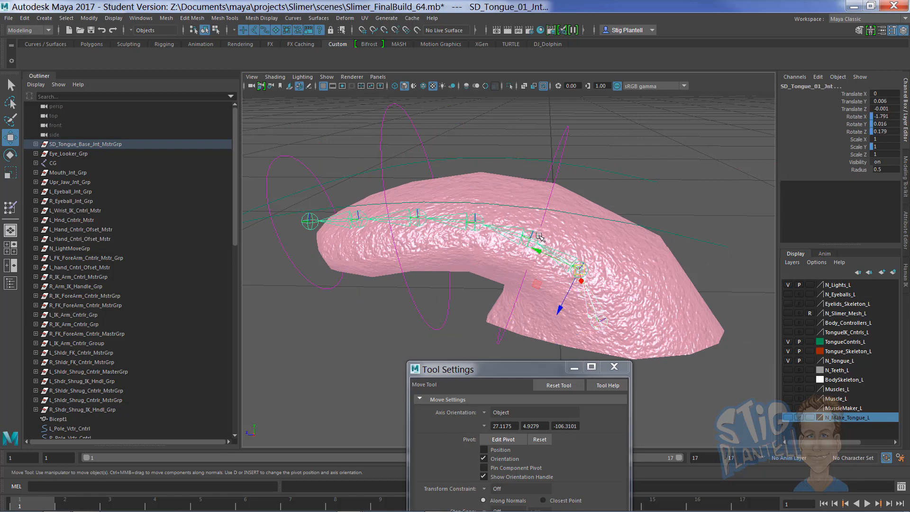
pyautogui.click(510, 226)
pyautogui.click(456, 215)
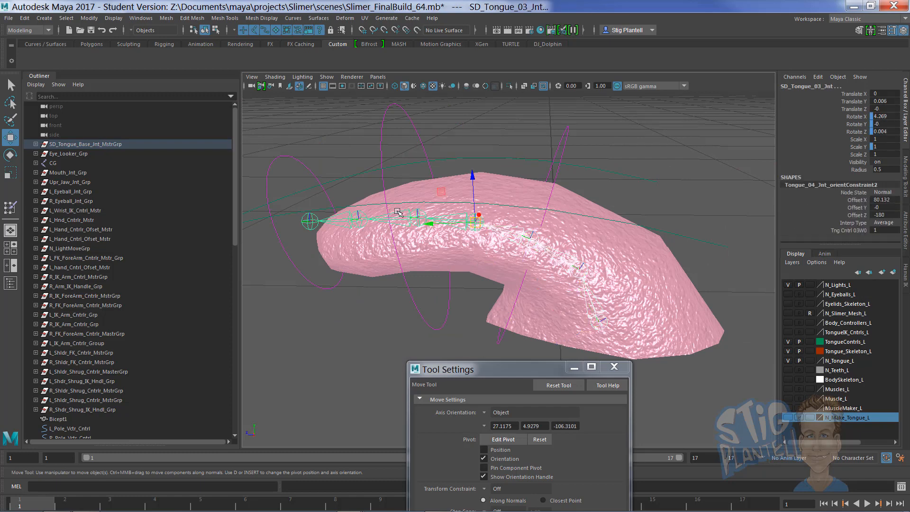
pyautogui.click(398, 212)
pyautogui.click(348, 214)
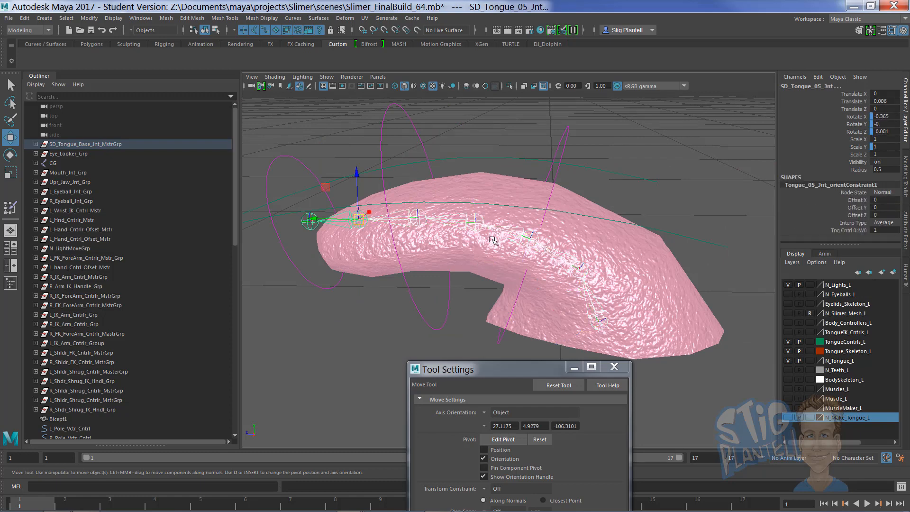
pyautogui.keyDown('alt'); pyautogui.moveTo(493, 241); pyautogui.dragTo(669, 230); pyautogui.keyUp('alt')
pyautogui.click(599, 238)
# Open the Bind Skin options, keep Selected joints as the bind target, and move the dialog clear of the tongue.
pyautogui.press('space')
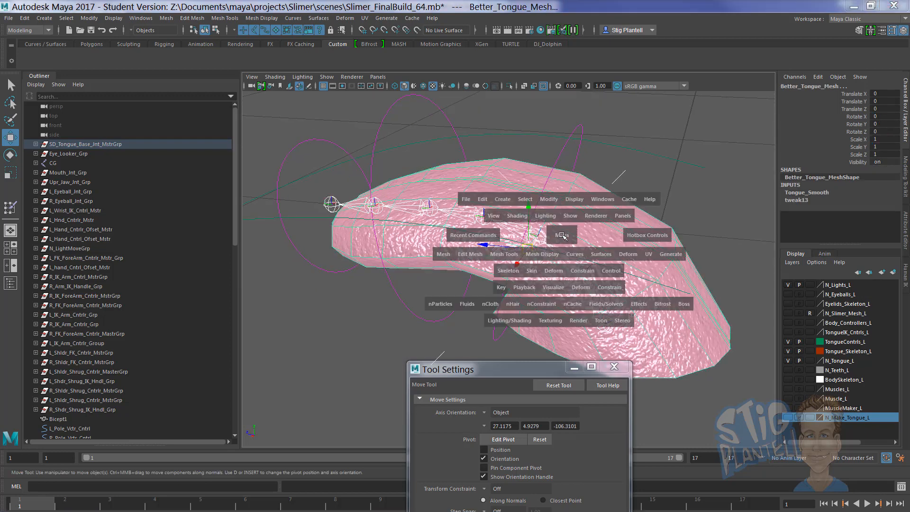
pyautogui.click(533, 271)
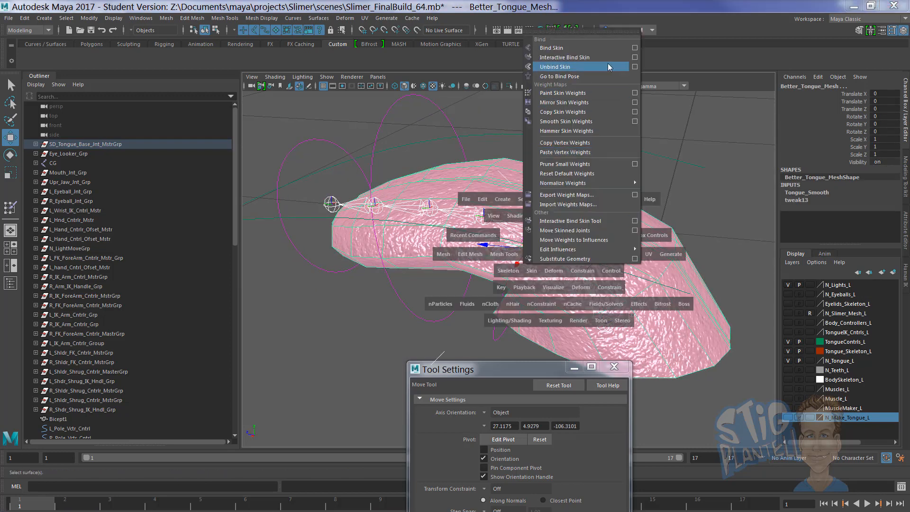
pyautogui.click(634, 49)
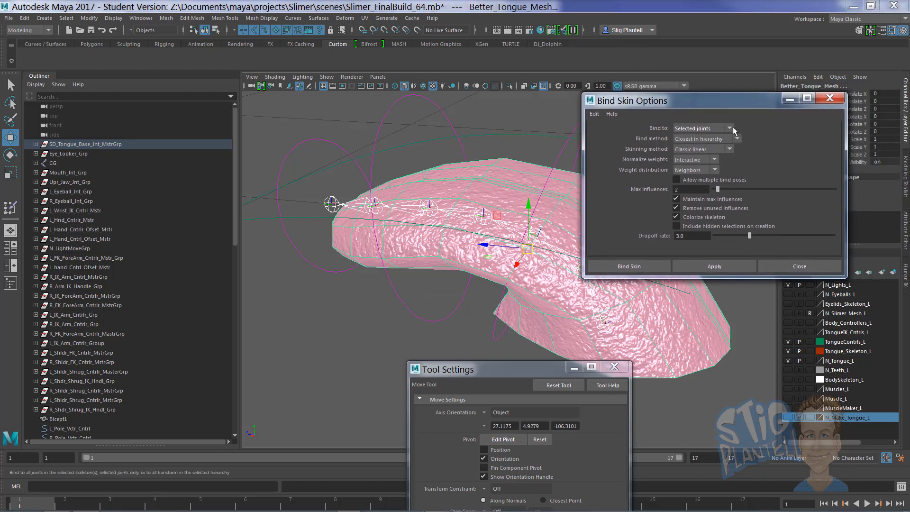
pyautogui.click(720, 128)
pyautogui.click(705, 148)
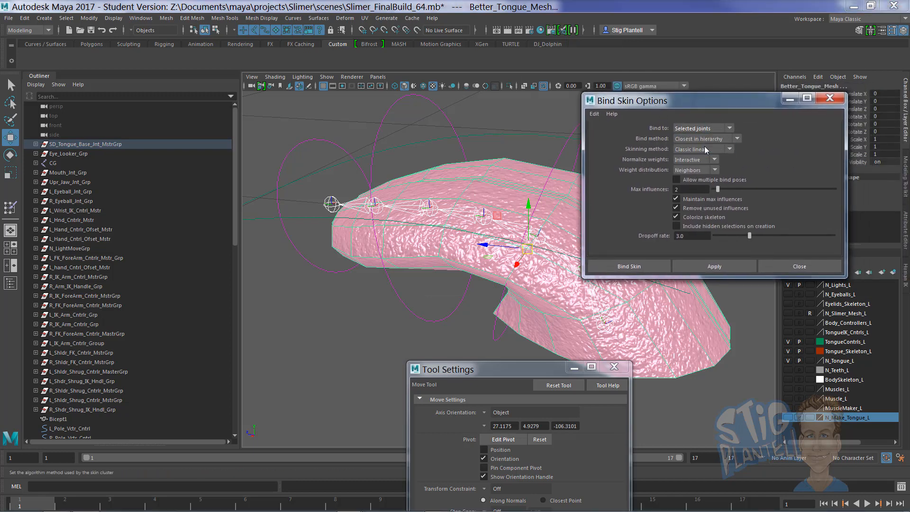
pyautogui.click(736, 138)
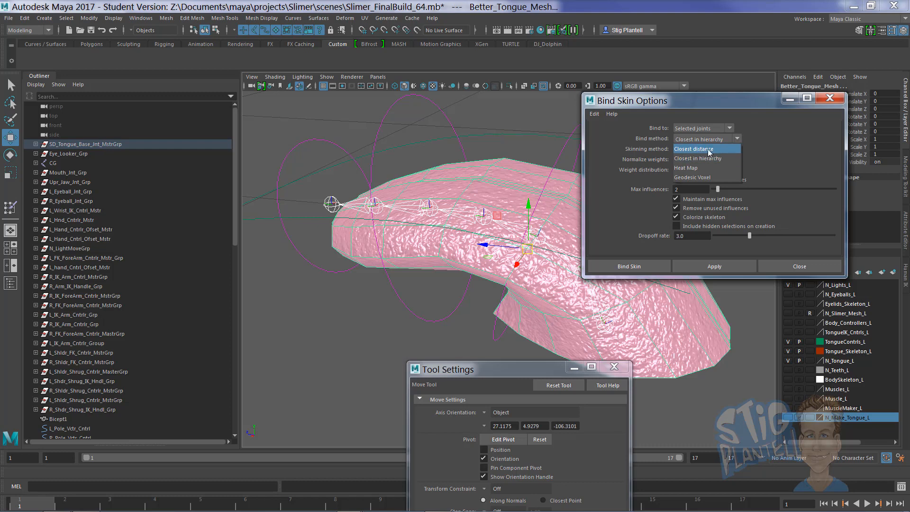
pyautogui.click(695, 98)
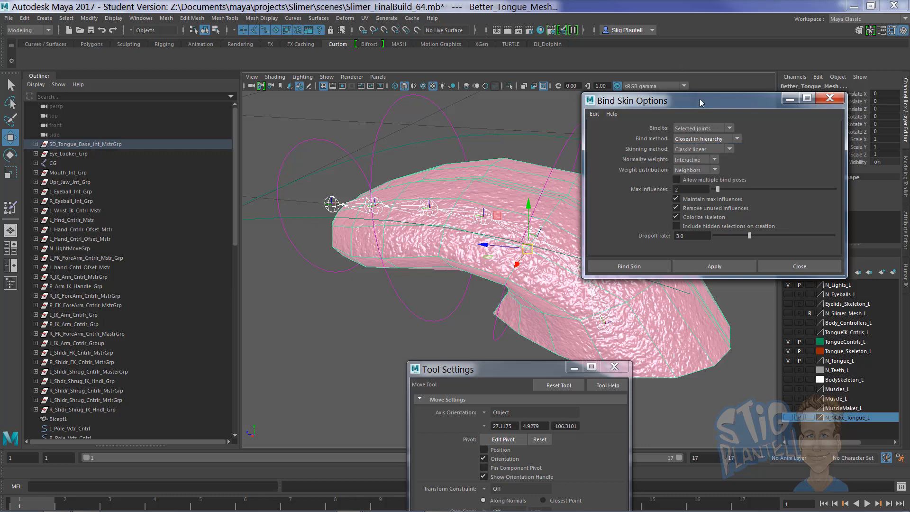
pyautogui.moveTo(700, 100); pyautogui.dragTo(680, 70)
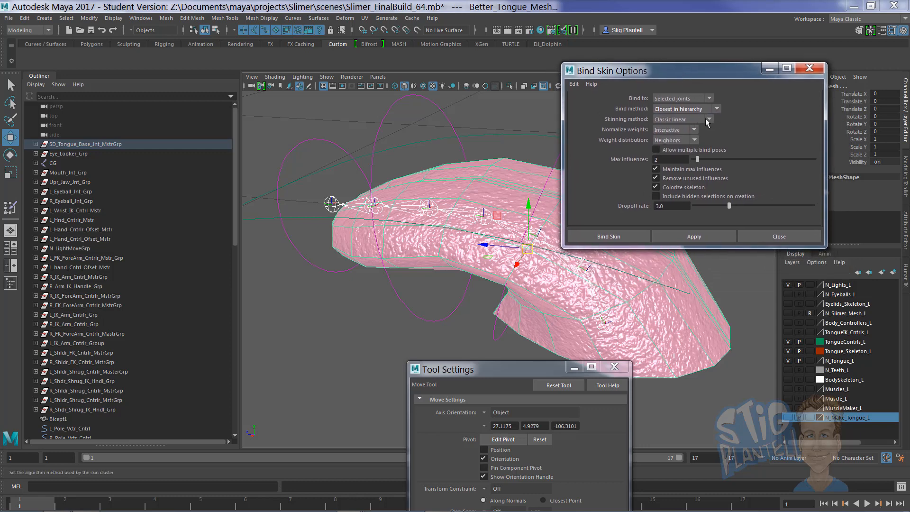
# Choose the Closest in hierarchy bind method, Classic linear skinning and Neighbors weight distribution.
pyautogui.click(718, 109)
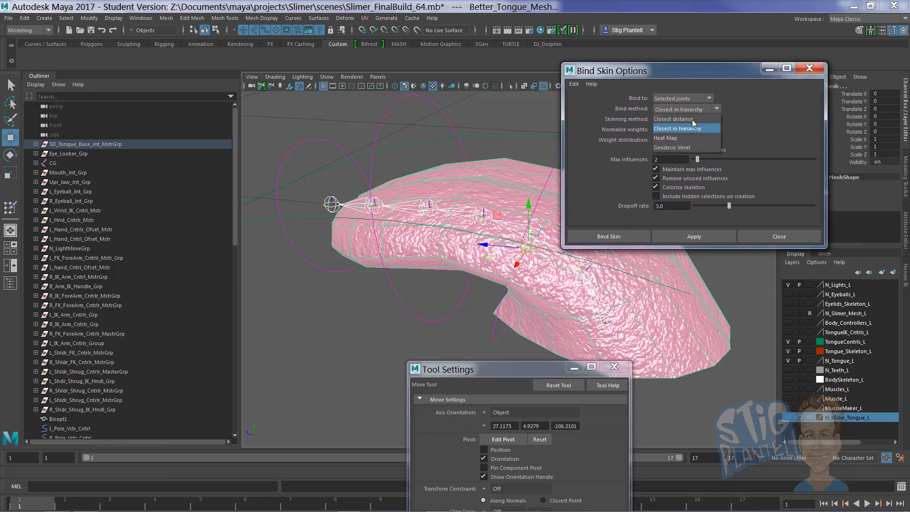
pyautogui.click(689, 128)
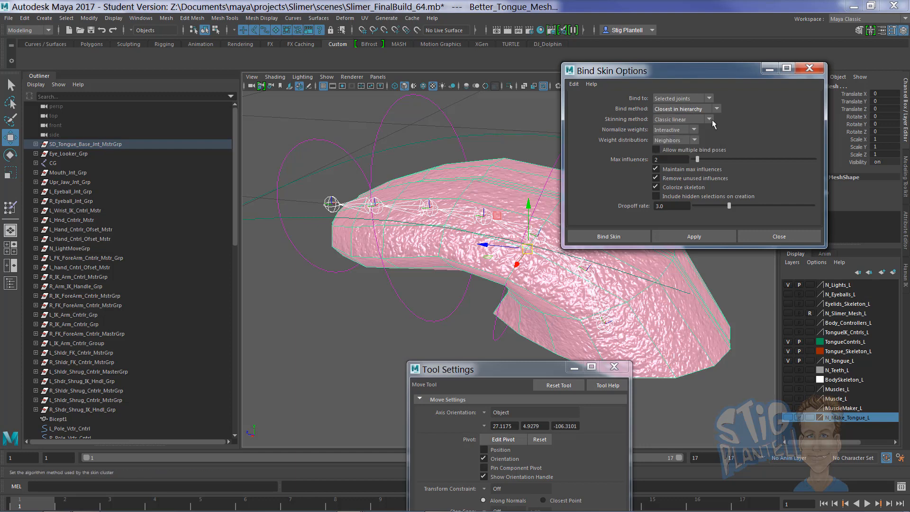
pyautogui.click(709, 119)
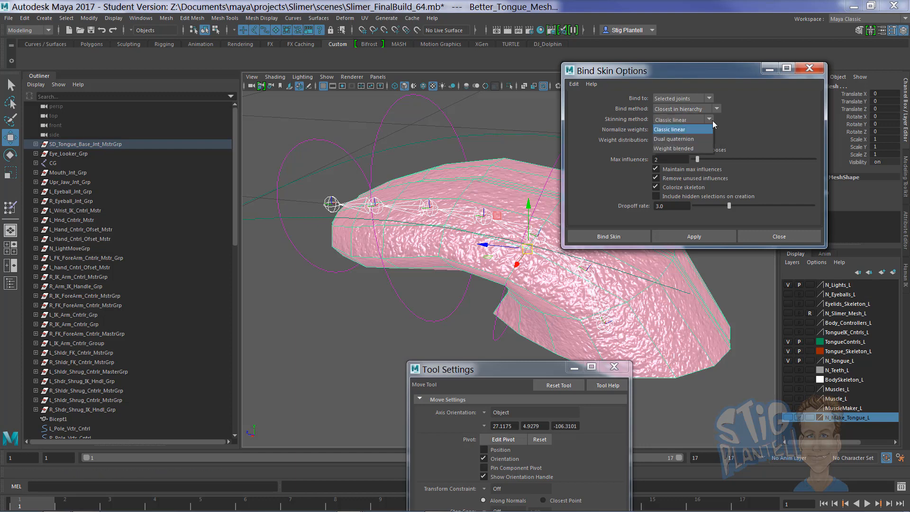
pyautogui.click(712, 120)
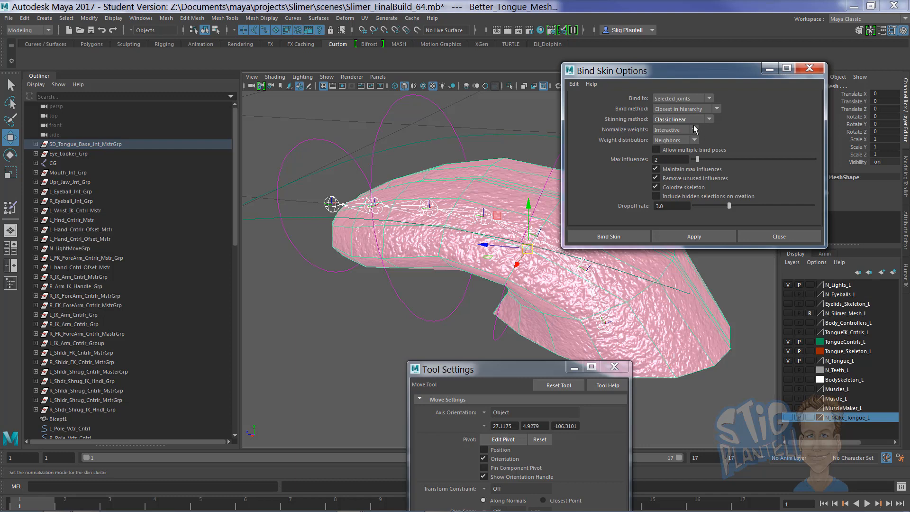
pyautogui.click(694, 140)
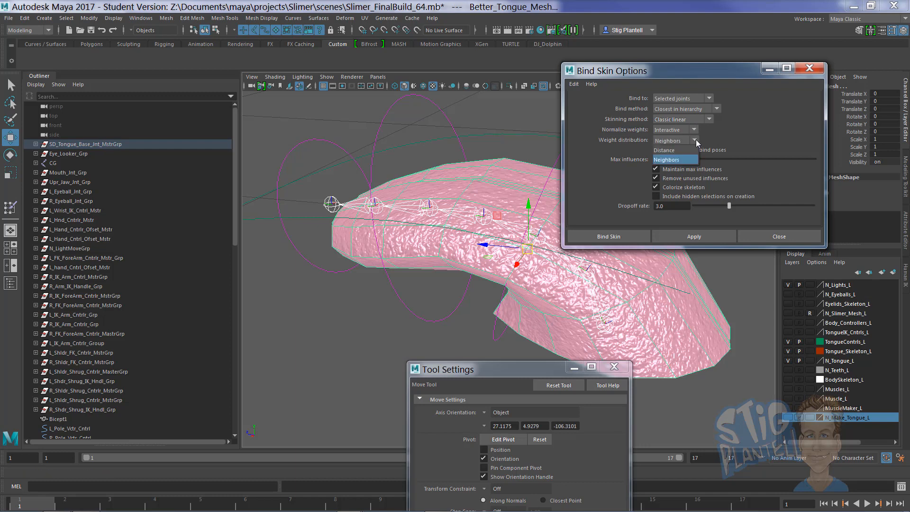
pyautogui.click(681, 160)
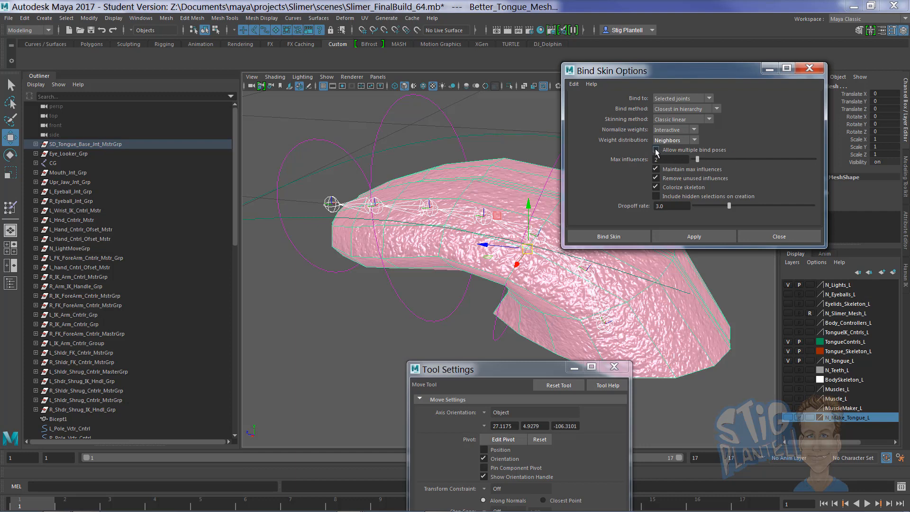
# Bind the tongue mesh to the selected joints with 2 max influences and a dropoff rate of 3.0, keeping the options open.
pyautogui.moveTo(464, 188)
pyautogui.keyDown('alt'); pyautogui.mouseDown()
pyautogui.moveTo(488, 179)
pyautogui.moveTo(479, 181)
pyautogui.mouseUp(); pyautogui.keyUp('alt')
pyautogui.click(652, 206)
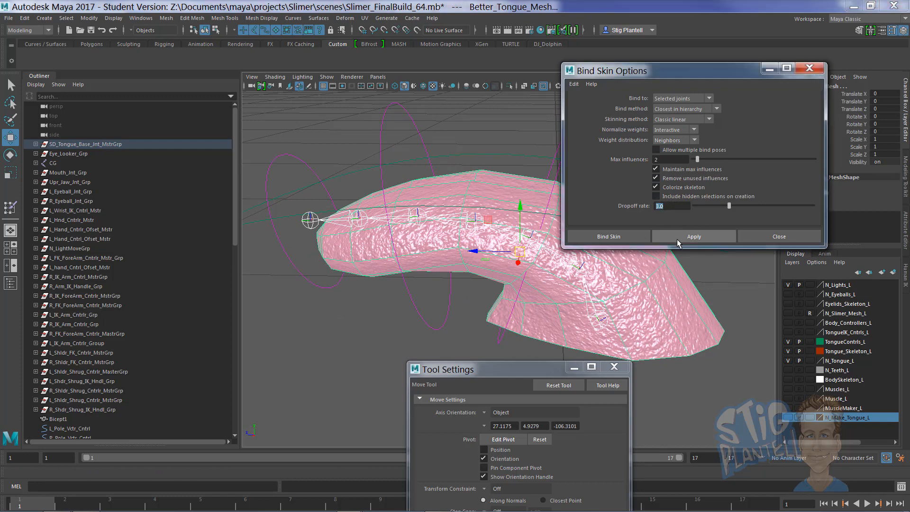
pyautogui.click(654, 232)
pyautogui.moveTo(698, 71); pyautogui.dragTo(752, 303)
# Try the Tongue Roll and Tongue L R channels of SetDriven_Tongue_Cntrl on the bound mesh, and undo the changes.
pyautogui.click(696, 160)
pyautogui.scroll(-5, 684, 205)
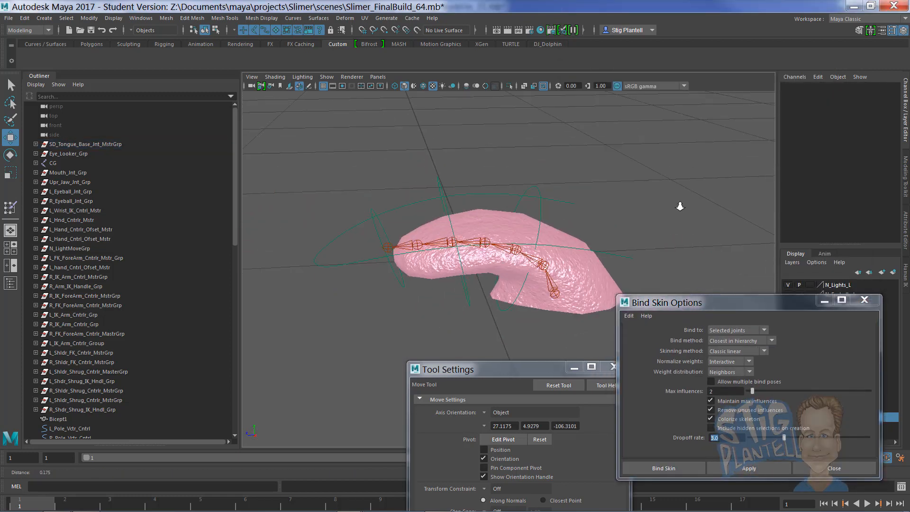
pyautogui.click(594, 260)
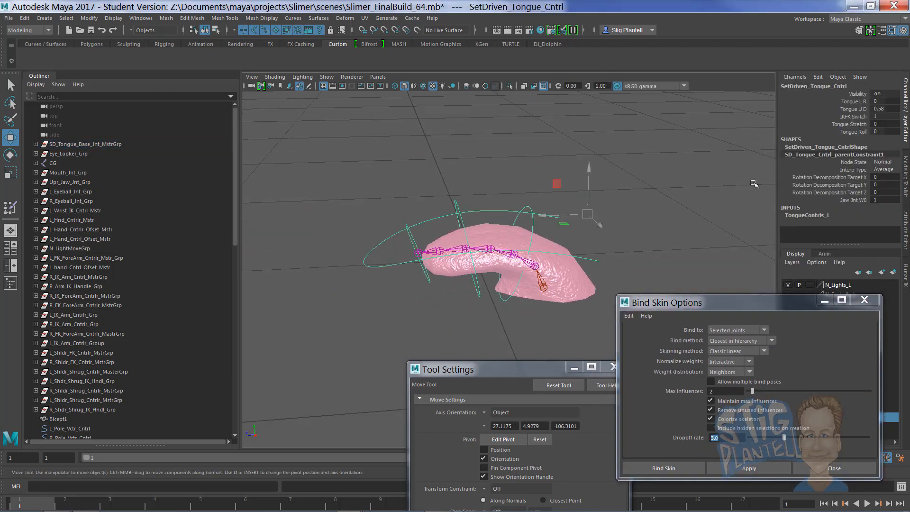
pyautogui.click(852, 132)
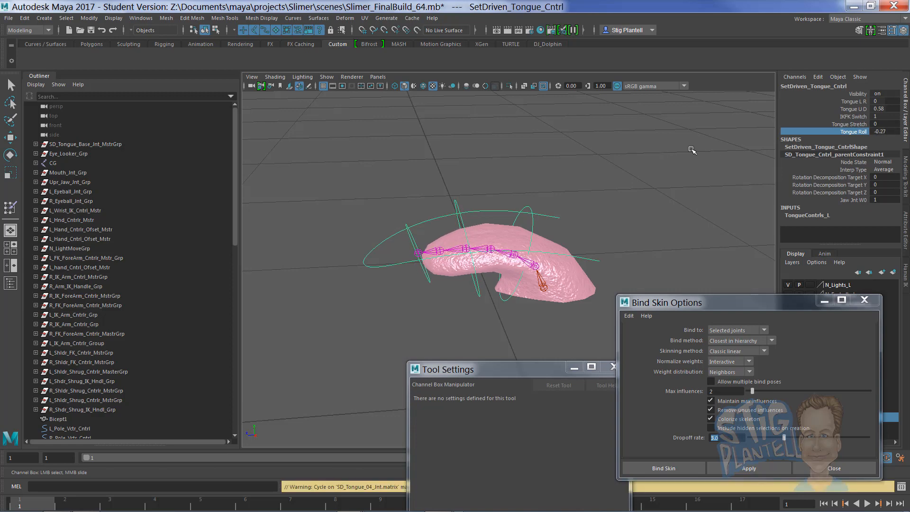
pyautogui.moveTo(585, 177)
pyautogui.mouseDown(button='middle')
pyautogui.moveTo(521, 170)
pyautogui.moveTo(578, 170)
pyautogui.mouseUp(button='middle')
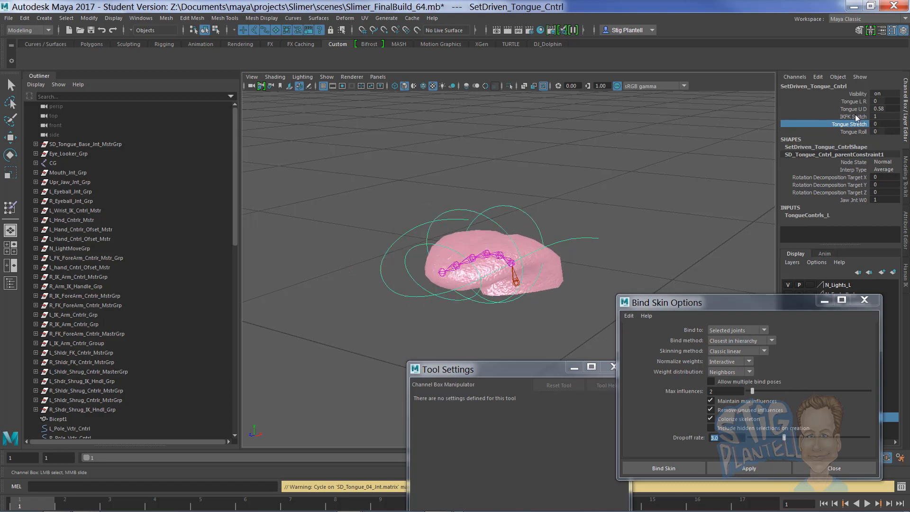
pyautogui.click(853, 101)
pyautogui.moveTo(640, 142); pyautogui.dragTo(628, 147, button='middle')
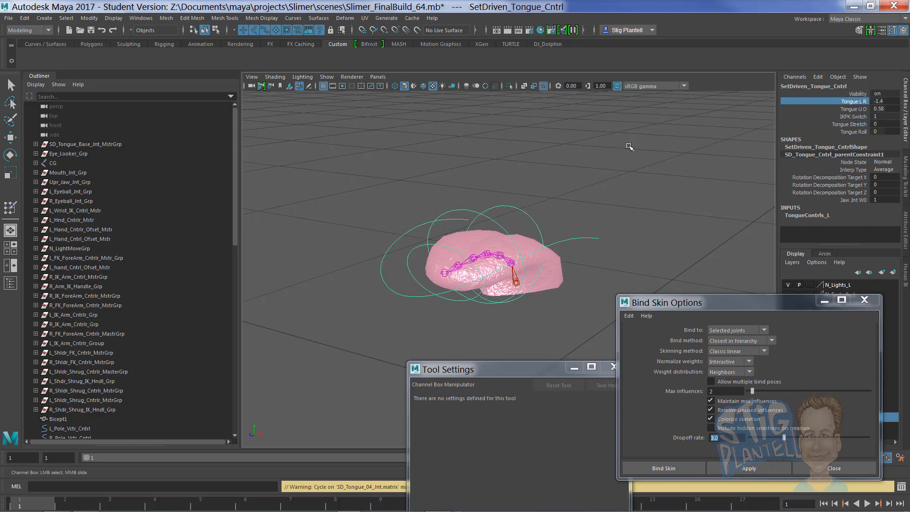
pyautogui.hotkey('ctrl', 'z')
pyautogui.keyDown('alt'); pyautogui.moveTo(576, 207); pyautogui.dragTo(626, 207, button='right'); pyautogui.keyUp('alt')
pyautogui.keyDown('alt'); pyautogui.moveTo(626, 207); pyautogui.dragTo(488, 253); pyautogui.keyUp('alt')
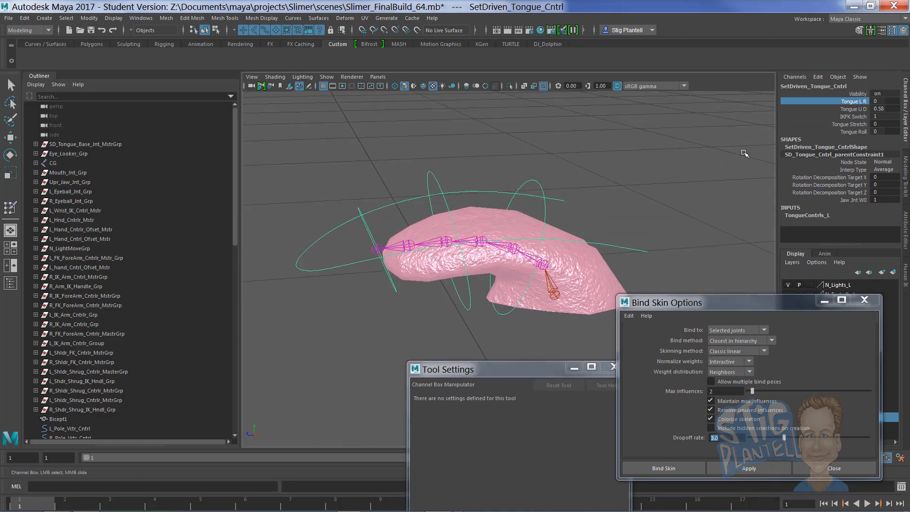
# Try raising and lowering the tongue with the Tongue U D channel of its set-driven control.
pyautogui.click(853, 110)
pyautogui.moveTo(619, 151)
pyautogui.mouseDown(button='middle')
pyautogui.moveTo(644, 152)
pyautogui.moveTo(617, 151)
pyautogui.mouseUp(button='middle')
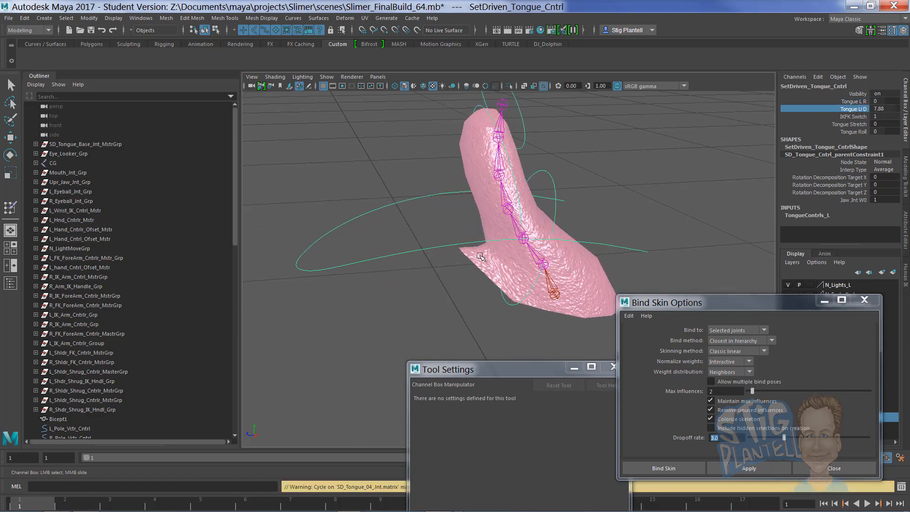
pyautogui.moveTo(641, 175); pyautogui.dragTo(681, 162, button='middle')
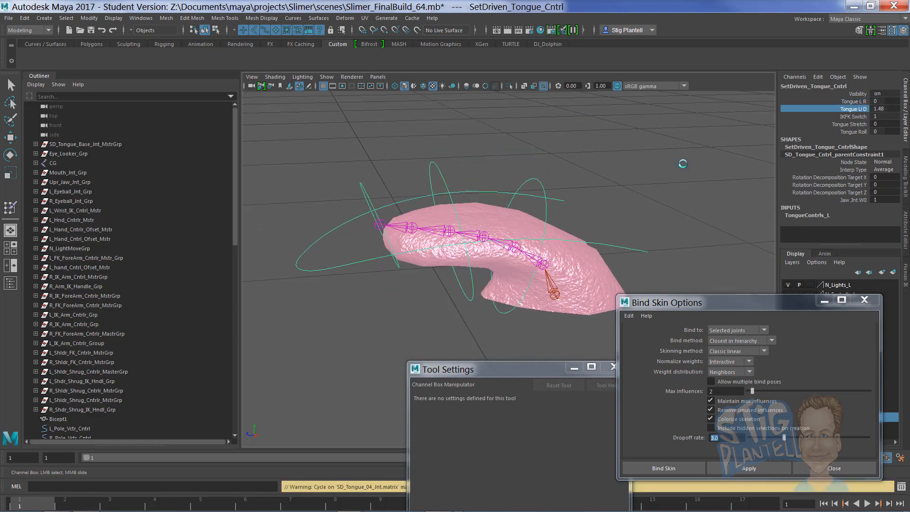
pyautogui.hotkey('ctrl', 'z')
# Set the Tongue U D channel of SetDriven_Tongue_Cntrl to 0.
pyautogui.click(888, 109)
pyautogui.write('0')
pyautogui.press('Return')
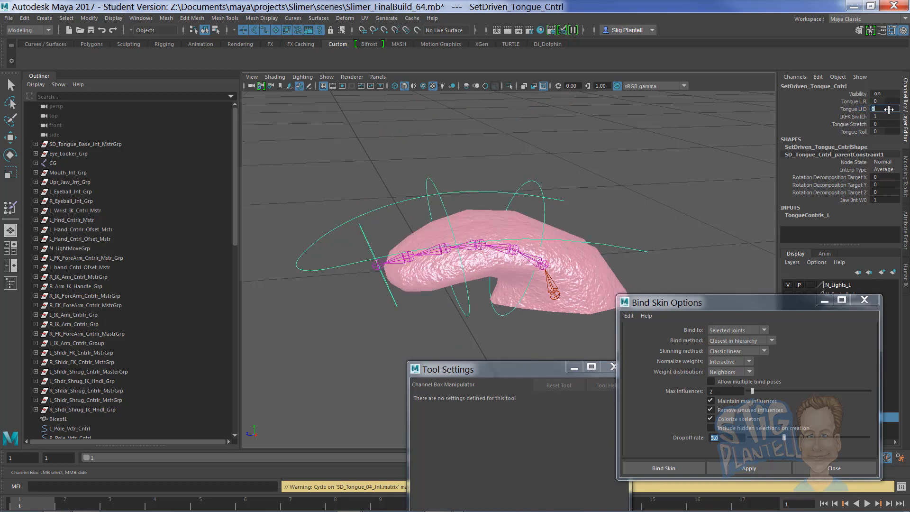
# Start the Paint Skin Weights tool on the newly bound tongue mesh.
pyautogui.click(621, 105)
pyautogui.click(590, 247)
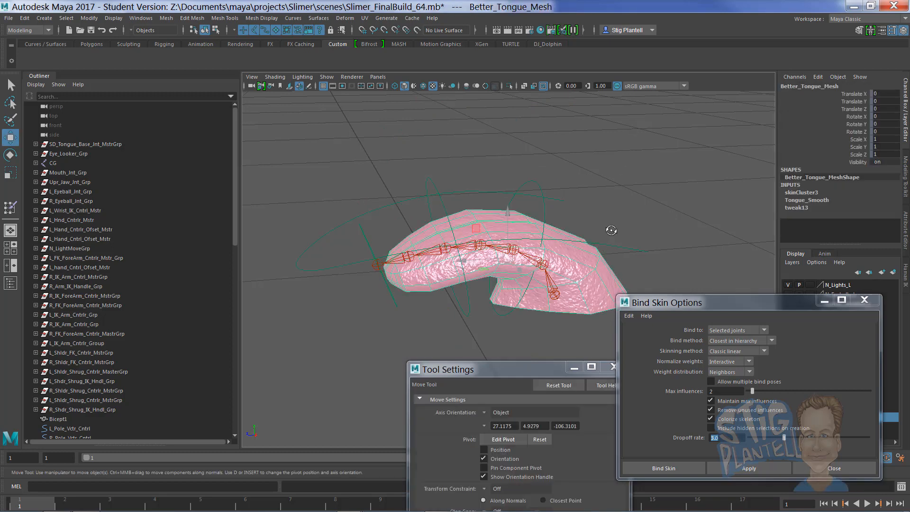
pyautogui.keyDown('alt'); pyautogui.moveTo(610, 229); pyautogui.dragTo(608, 213); pyautogui.keyUp('alt')
pyautogui.rightClick(608, 214)
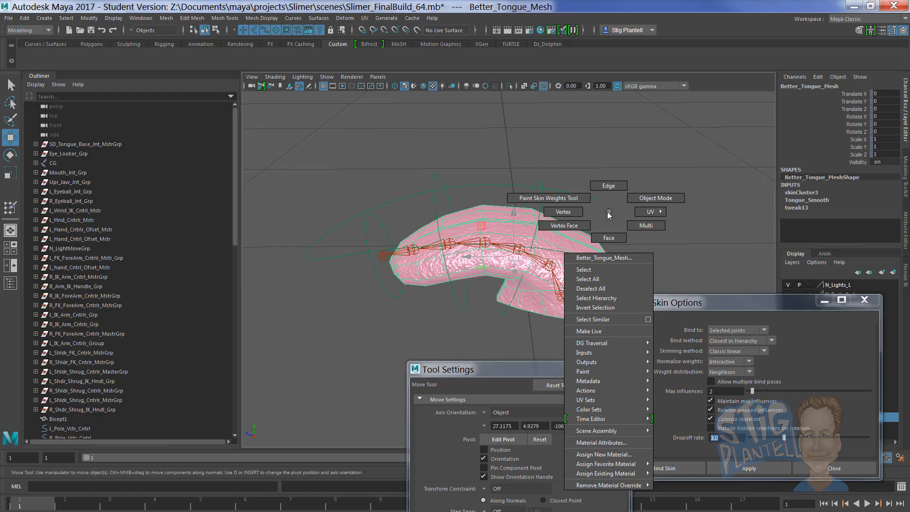
pyautogui.click(561, 199)
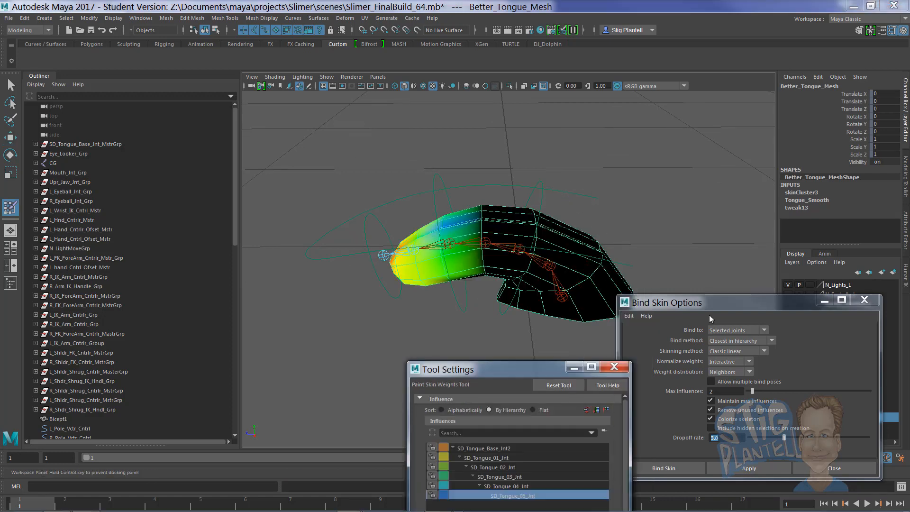
# Flood the whole tongue mesh with a skin weight of 1 for SD_Tongue_Base_Jnt2.
pyautogui.moveTo(505, 371); pyautogui.dragTo(750, 281)
pyautogui.keyDown('alt'); pyautogui.moveTo(516, 309); pyautogui.dragTo(497, 315, button='right'); pyautogui.keyUp('alt')
pyautogui.keyDown('alt'); pyautogui.moveTo(497, 314); pyautogui.dragTo(453, 322); pyautogui.keyUp('alt')
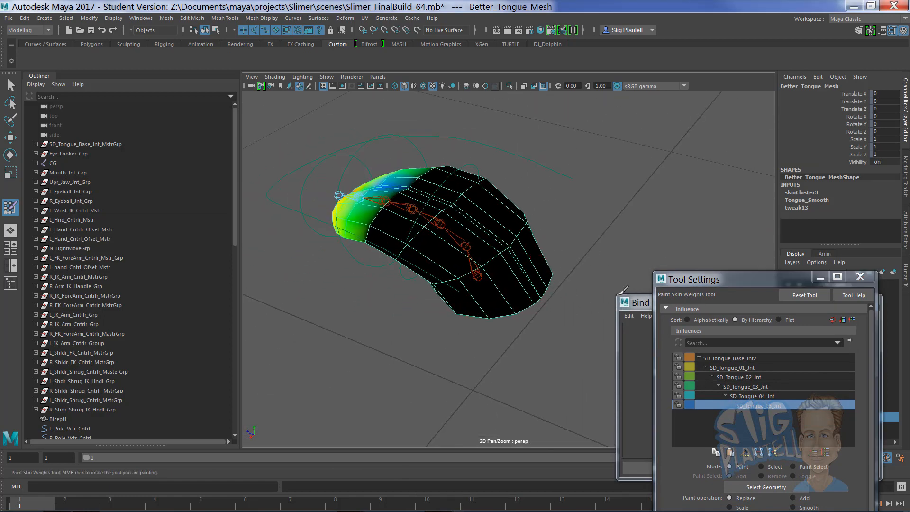
pyautogui.click(735, 356)
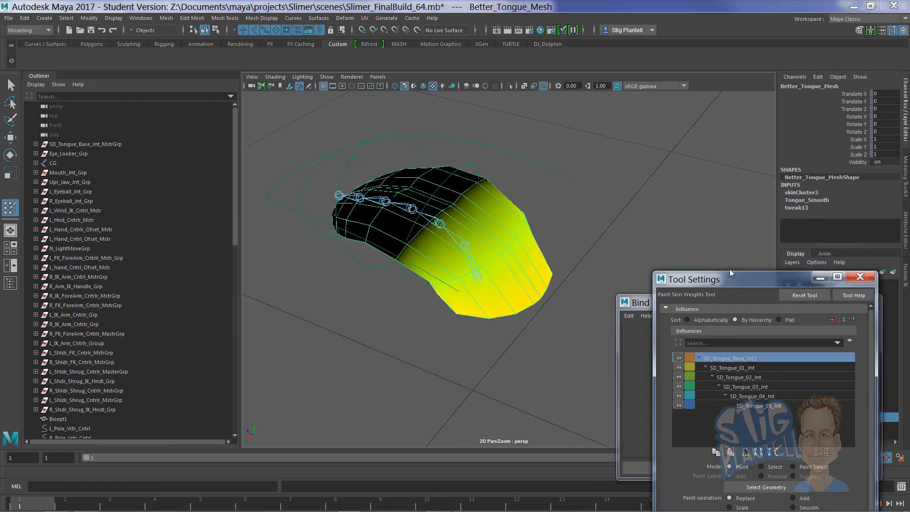
pyautogui.moveTo(730, 273); pyautogui.dragTo(691, 101)
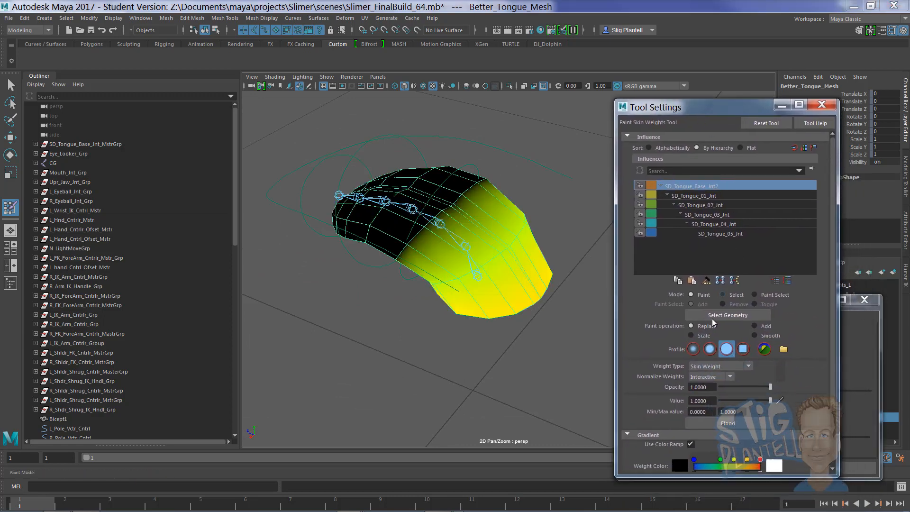
pyautogui.click(737, 423)
# Examine the weights of the other tongue joints on the mesh and return to SD_Tongue_Base_Jnt2.
pyautogui.click(717, 205)
pyautogui.press('Down')
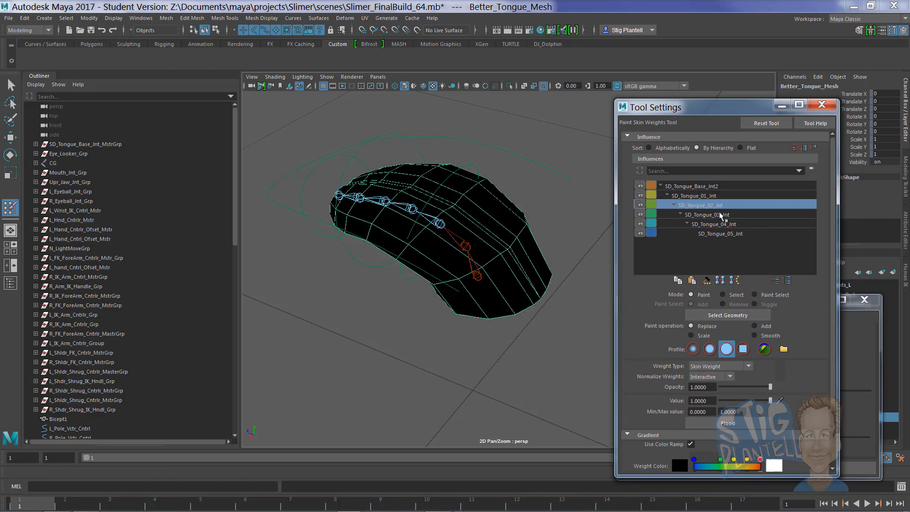
pyautogui.press('Down')
pyautogui.press('Down')
pyautogui.click(710, 188)
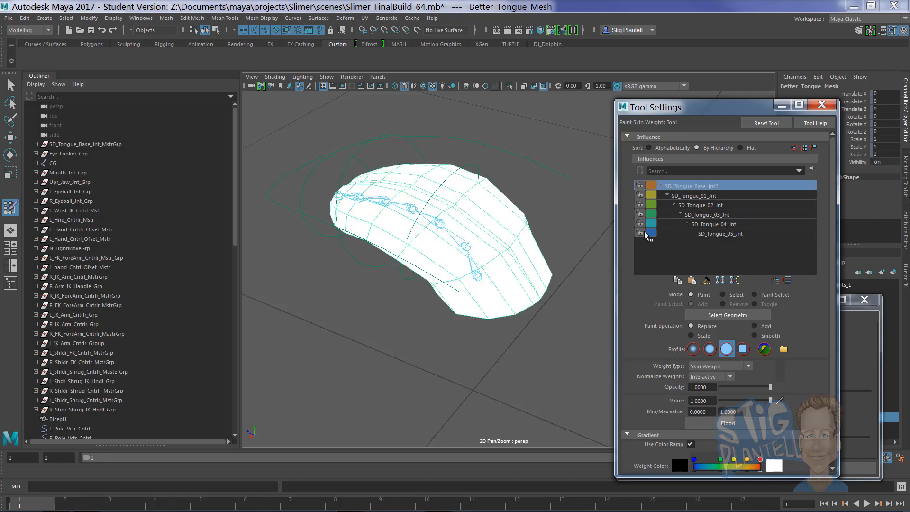
# Paint a weight of 0.5 for SD_Tongue_01_Jnt around the rear and middle of the tongue in full-screen view, sparing the tip.
pyautogui.keyDown('alt'); pyautogui.moveTo(469, 306); pyautogui.dragTo(489, 294, button='right'); pyautogui.keyUp('alt')
pyautogui.keyDown('alt'); pyautogui.moveTo(489, 294); pyautogui.dragTo(493, 292); pyautogui.keyUp('alt')
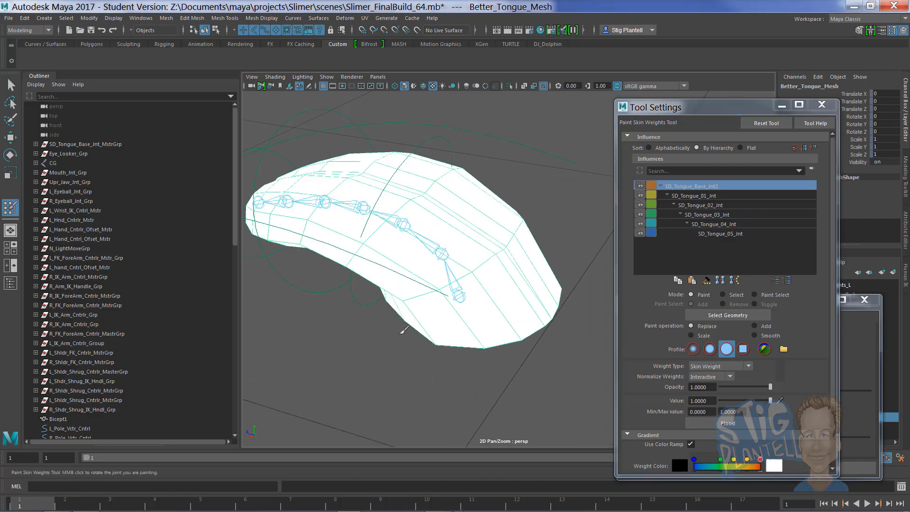
pyautogui.hotkey('ctrl', 'space')
pyautogui.scroll(-5, 443, 322)
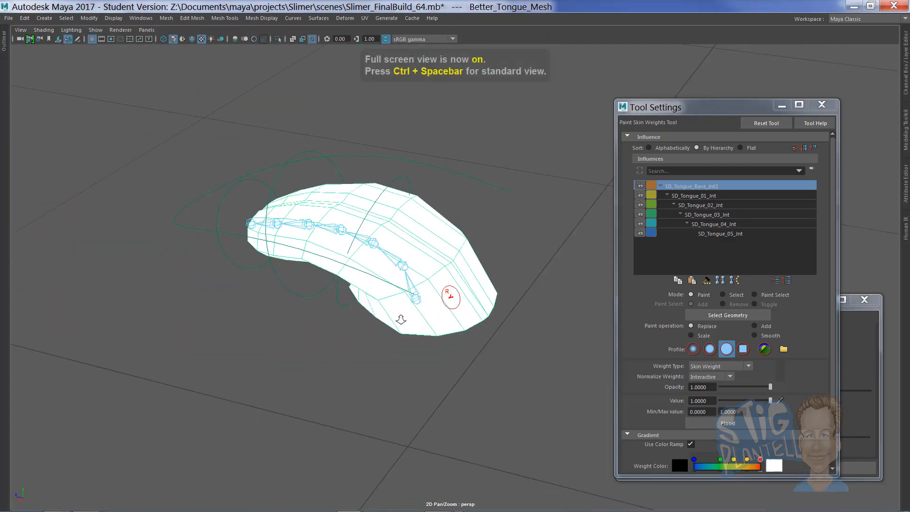
pyautogui.keyDown('alt'); pyautogui.moveTo(451, 295); pyautogui.dragTo(406, 314); pyautogui.keyUp('alt')
pyautogui.click(692, 195)
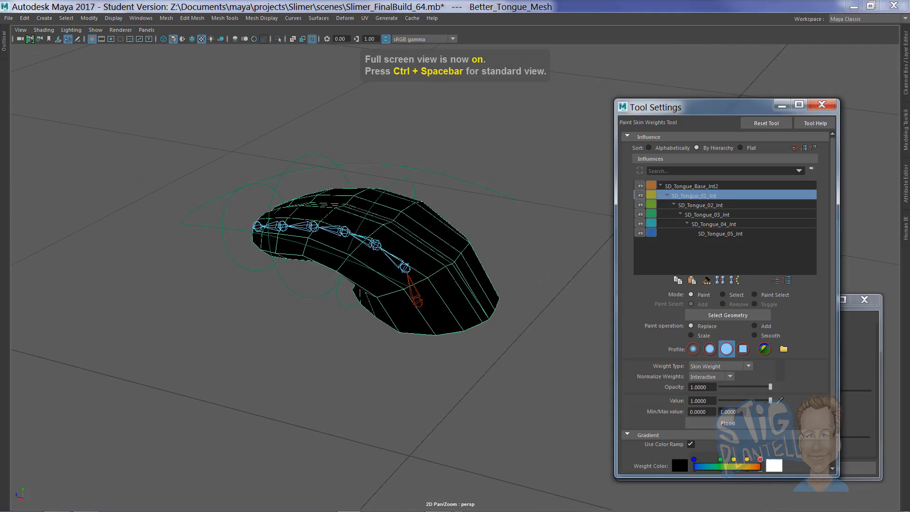
pyautogui.write('.5')
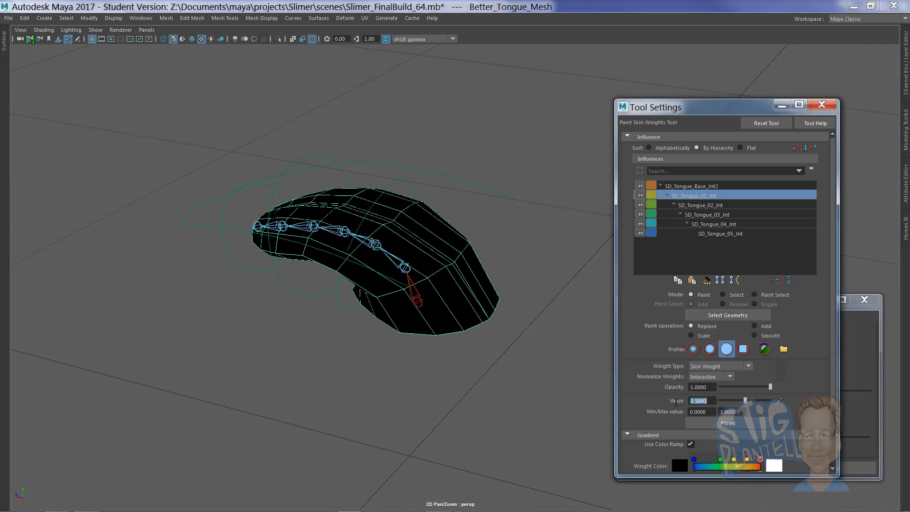
pyautogui.moveTo(462, 281)
pyautogui.keyDown('alt'); pyautogui.mouseDown()
pyautogui.moveTo(468, 252)
pyautogui.moveTo(363, 301)
pyautogui.mouseUp(); pyautogui.keyUp('alt')
pyautogui.moveTo(415, 280)
pyautogui.keyDown('alt'); pyautogui.mouseDown()
pyautogui.moveTo(433, 264)
pyautogui.moveTo(369, 286)
pyautogui.moveTo(407, 285)
pyautogui.moveTo(427, 281)
pyautogui.moveTo(325, 283)
pyautogui.moveTo(407, 252)
pyautogui.moveTo(381, 247)
pyautogui.moveTo(360, 271)
pyautogui.mouseUp(); pyautogui.keyUp('alt')
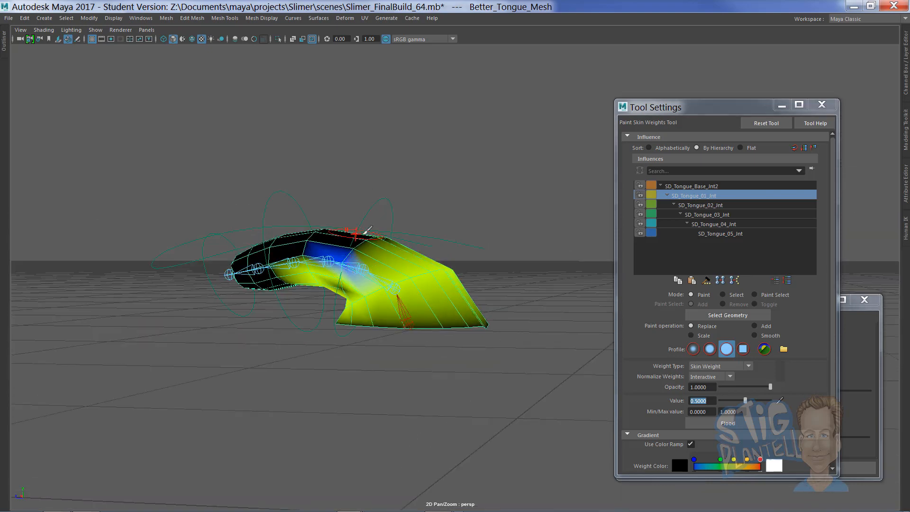
pyautogui.moveTo(364, 234)
pyautogui.mouseDown()
pyautogui.moveTo(372, 232)
pyautogui.moveTo(337, 288)
pyautogui.mouseUp()
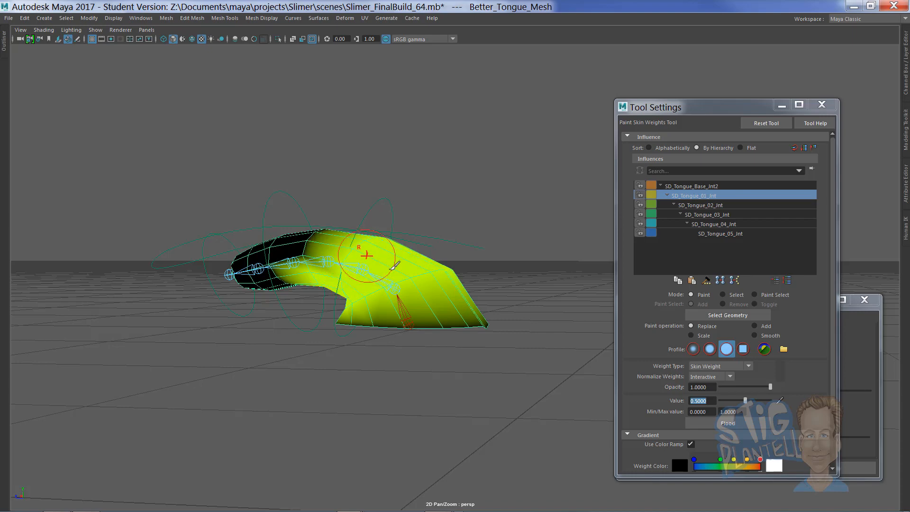
pyautogui.keyDown('alt'); pyautogui.moveTo(366, 255); pyautogui.dragTo(510, 308); pyautogui.keyUp('alt')
pyautogui.keyDown('alt'); pyautogui.moveTo(390, 300); pyautogui.dragTo(582, 253); pyautogui.keyUp('alt')
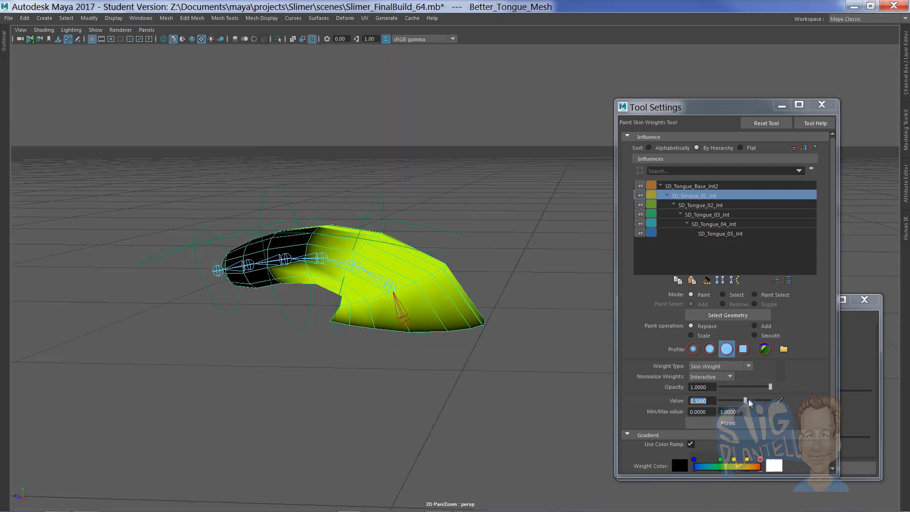
# Paint a weight of 1 for SD_Tongue_01_Jnt around the middle of the tongue with a smaller brush.
pyautogui.moveTo(746, 400); pyautogui.dragTo(777, 400)
pyautogui.scroll(3, 361, 248)
pyautogui.moveTo(361, 247)
pyautogui.mouseDown()
pyautogui.moveTo(379, 219)
pyautogui.moveTo(377, 234)
pyautogui.moveTo(284, 294)
pyautogui.moveTo(303, 332)
pyautogui.mouseUp()
pyautogui.hotkey('ctrl', 'z')
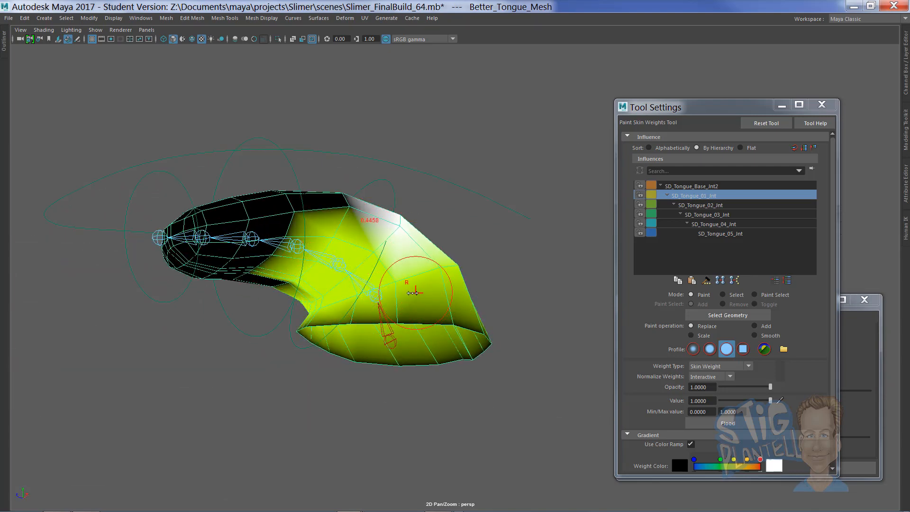
pyautogui.press('b')
pyautogui.moveTo(422, 289); pyautogui.dragTo(411, 287)
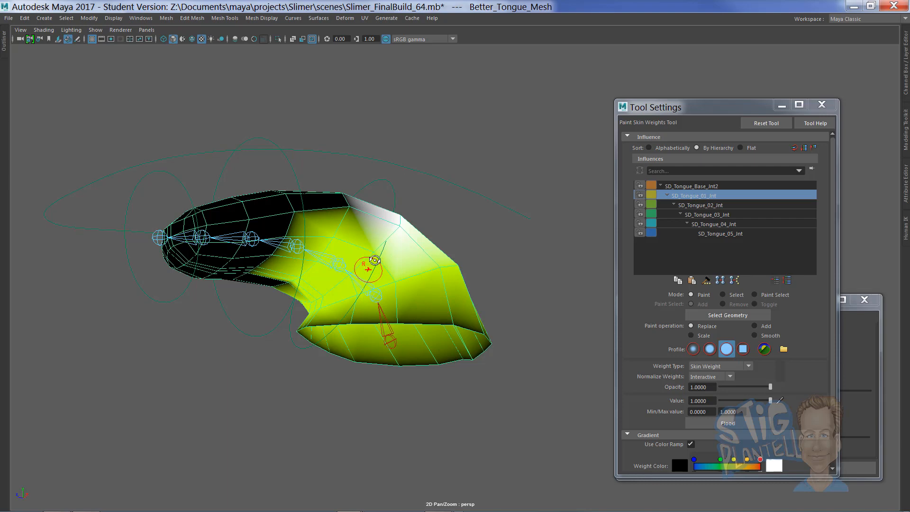
pyautogui.moveTo(374, 260)
pyautogui.keyDown('alt'); pyautogui.mouseDown()
pyautogui.moveTo(417, 209)
pyautogui.moveTo(322, 263)
pyautogui.moveTo(273, 273)
pyautogui.mouseUp(); pyautogui.keyUp('alt')
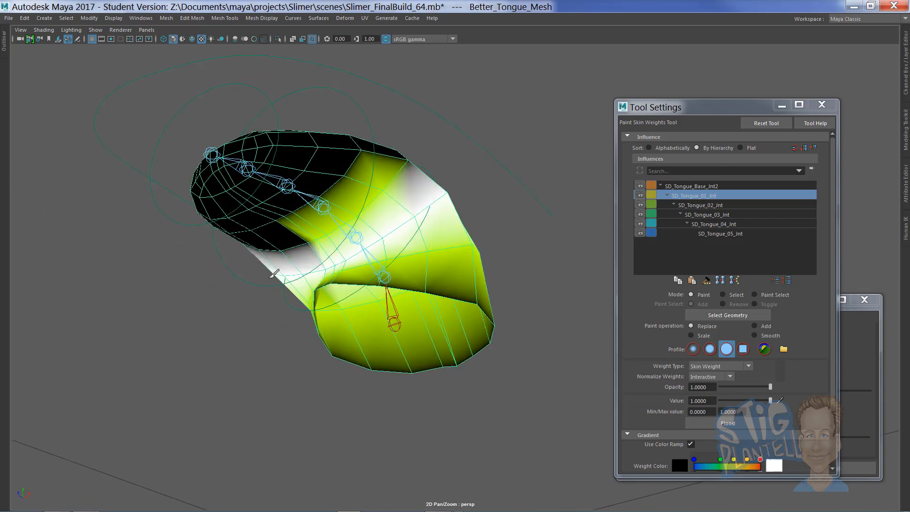
pyautogui.moveTo(309, 247)
pyautogui.keyDown('alt'); pyautogui.mouseDown()
pyautogui.moveTo(403, 343)
pyautogui.moveTo(379, 304)
pyautogui.moveTo(274, 245)
pyautogui.mouseUp(); pyautogui.keyUp('alt')
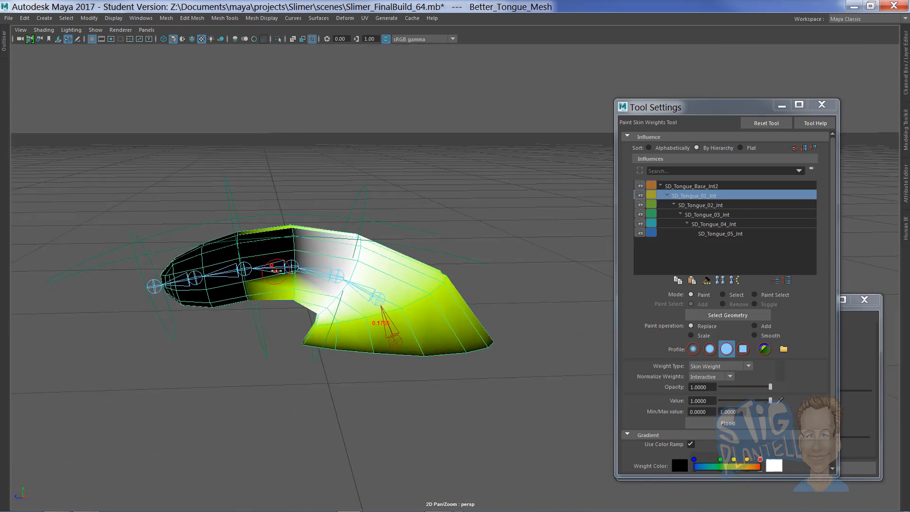
# Extend the full SD_Tongue_01_Jnt weight forward over the front of the tongue to its tip.
pyautogui.moveTo(298, 292); pyautogui.dragTo(252, 227)
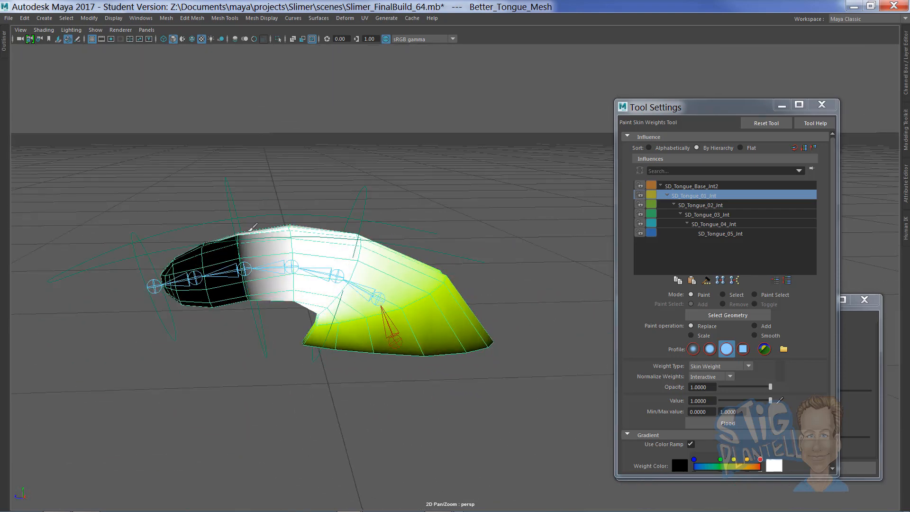
pyautogui.moveTo(247, 324)
pyautogui.mouseDown()
pyautogui.moveTo(201, 235)
pyautogui.moveTo(184, 301)
pyautogui.moveTo(169, 258)
pyautogui.moveTo(304, 416)
pyautogui.moveTo(258, 346)
pyautogui.mouseUp()
pyautogui.moveTo(258, 276)
pyautogui.mouseDown()
pyautogui.moveTo(216, 352)
pyautogui.moveTo(225, 378)
pyautogui.mouseUp()
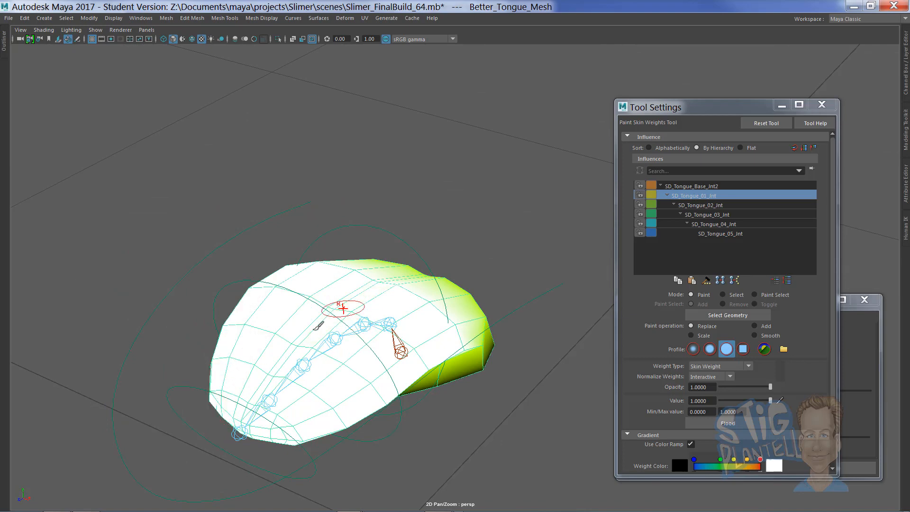
pyautogui.moveTo(341, 305)
pyautogui.keyDown('alt'); pyautogui.mouseDown()
pyautogui.moveTo(315, 275)
pyautogui.moveTo(313, 152)
pyautogui.moveTo(414, 115)
pyautogui.moveTo(365, 79)
pyautogui.moveTo(410, 72)
pyautogui.moveTo(444, 116)
pyautogui.moveTo(414, 147)
pyautogui.mouseUp(); pyautogui.keyUp('alt')
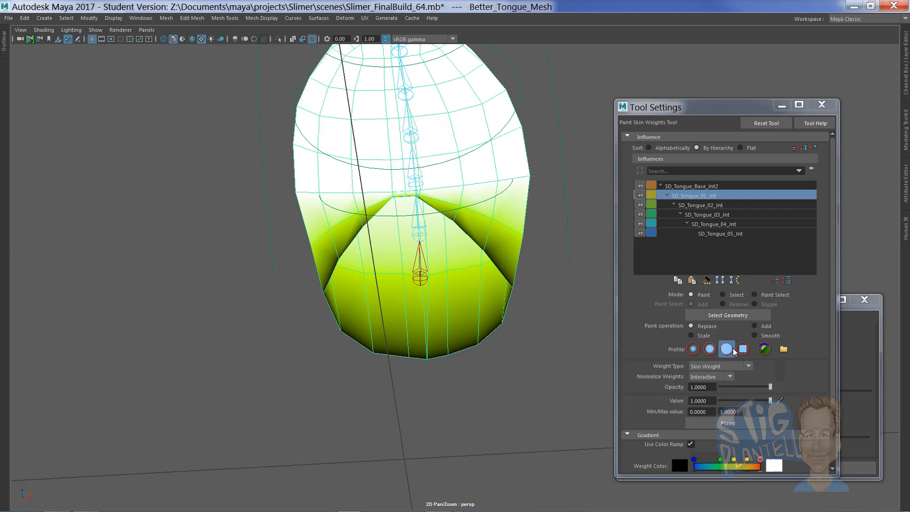
pyautogui.keyDown('alt'); pyautogui.moveTo(516, 223); pyautogui.dragTo(460, 253); pyautogui.keyUp('alt')
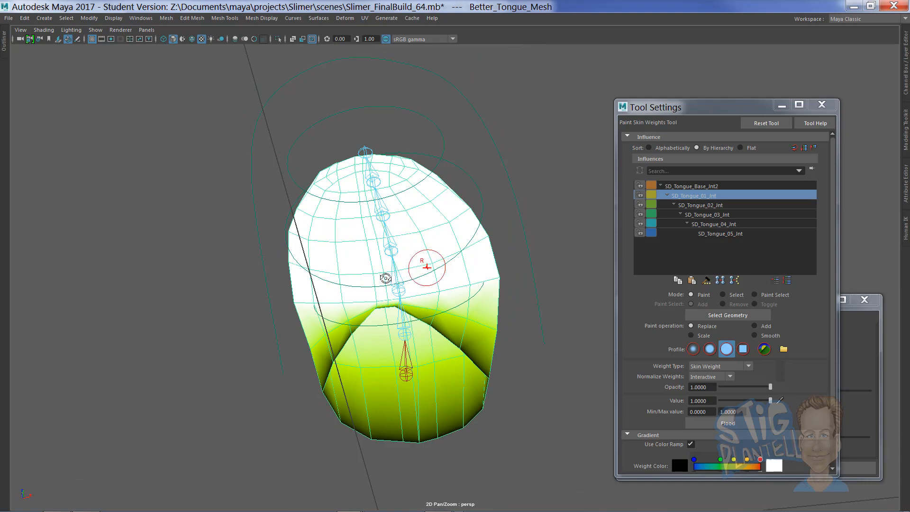
pyautogui.keyDown('alt'); pyautogui.moveTo(427, 264); pyautogui.dragTo(370, 300); pyautogui.keyUp('alt')
pyautogui.moveTo(391, 342)
pyautogui.keyDown('alt'); pyautogui.mouseDown()
pyautogui.moveTo(412, 331)
pyautogui.moveTo(388, 327)
pyautogui.moveTo(447, 293)
pyautogui.moveTo(479, 284)
pyautogui.moveTo(464, 313)
pyautogui.moveTo(545, 279)
pyautogui.mouseUp(); pyautogui.keyUp('alt')
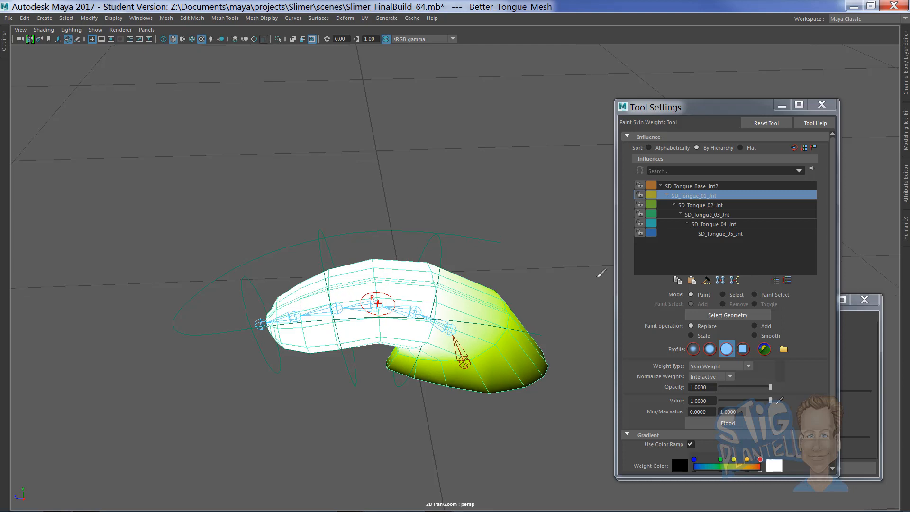
# Paint a weight of 0.5 for SD_Tongue_02_Jnt in a band all around the middle of the tongue.
pyautogui.click(710, 204)
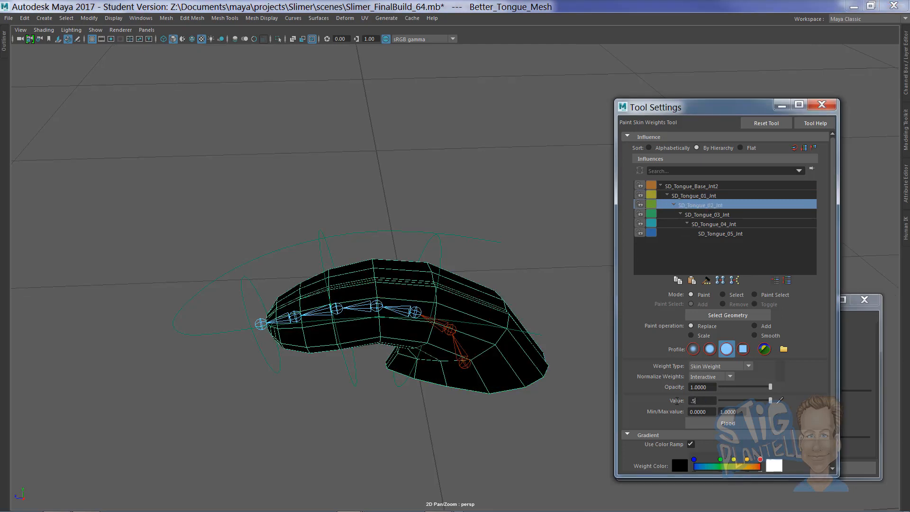
pyautogui.moveTo(446, 301)
pyautogui.keyDown('alt'); pyautogui.mouseDown()
pyautogui.moveTo(429, 303)
pyautogui.moveTo(405, 265)
pyautogui.moveTo(389, 294)
pyautogui.moveTo(410, 255)
pyautogui.mouseUp(); pyautogui.keyUp('alt')
pyautogui.moveTo(385, 296)
pyautogui.mouseDown()
pyautogui.moveTo(347, 341)
pyautogui.moveTo(343, 271)
pyautogui.moveTo(327, 284)
pyautogui.moveTo(280, 256)
pyautogui.moveTo(228, 246)
pyautogui.mouseUp()
pyautogui.moveTo(468, 218)
pyautogui.mouseDown()
pyautogui.moveTo(455, 240)
pyautogui.moveTo(474, 232)
pyautogui.moveTo(399, 253)
pyautogui.moveTo(401, 270)
pyautogui.mouseUp()
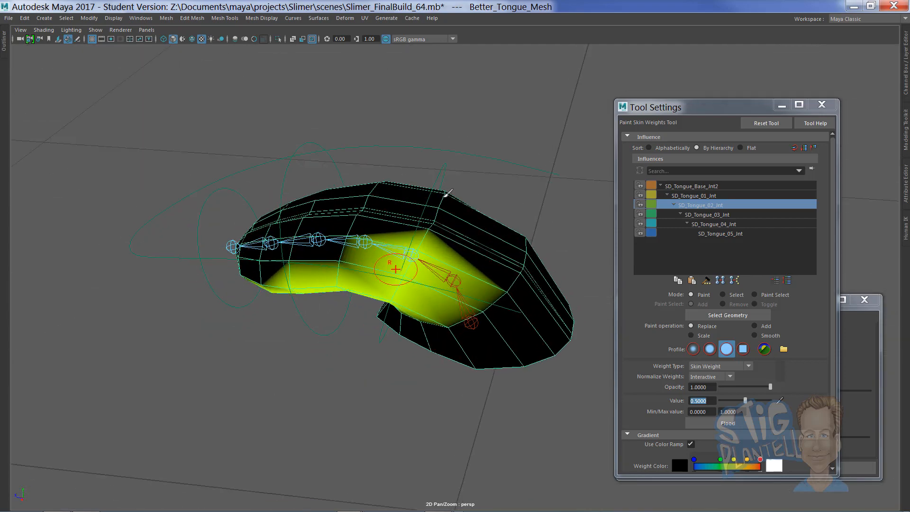
pyautogui.moveTo(431, 232); pyautogui.dragTo(440, 192)
pyautogui.keyDown('alt'); pyautogui.moveTo(385, 225); pyautogui.dragTo(343, 236); pyautogui.keyUp('alt')
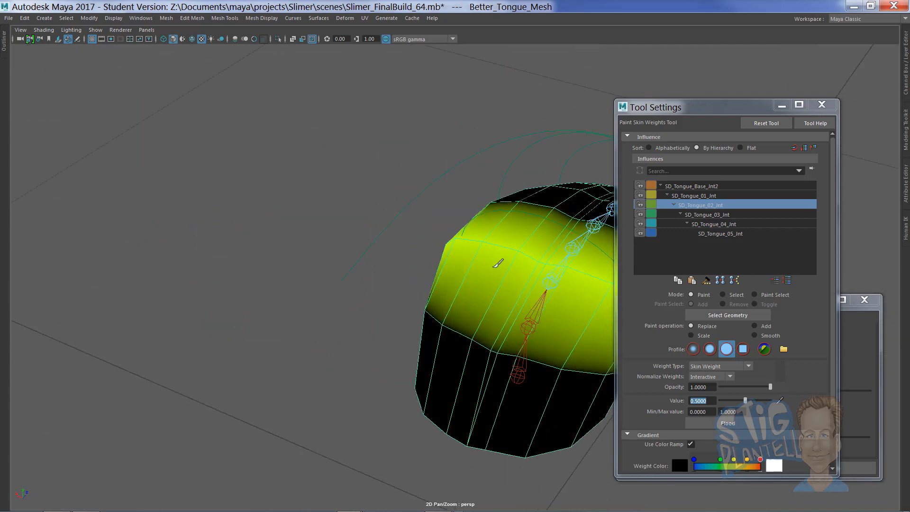
pyautogui.keyDown('alt'); pyautogui.moveTo(500, 272); pyautogui.dragTo(423, 248, button='middle'); pyautogui.keyUp('alt')
pyautogui.moveTo(485, 274)
pyautogui.keyDown('alt'); pyautogui.mouseDown()
pyautogui.moveTo(450, 270)
pyautogui.moveTo(455, 248)
pyautogui.moveTo(501, 217)
pyautogui.mouseUp(); pyautogui.keyUp('alt')
# Paint a weight of 1 for SD_Tongue_02_Jnt over the front part of the tongue.
pyautogui.moveTo(746, 400); pyautogui.dragTo(770, 401)
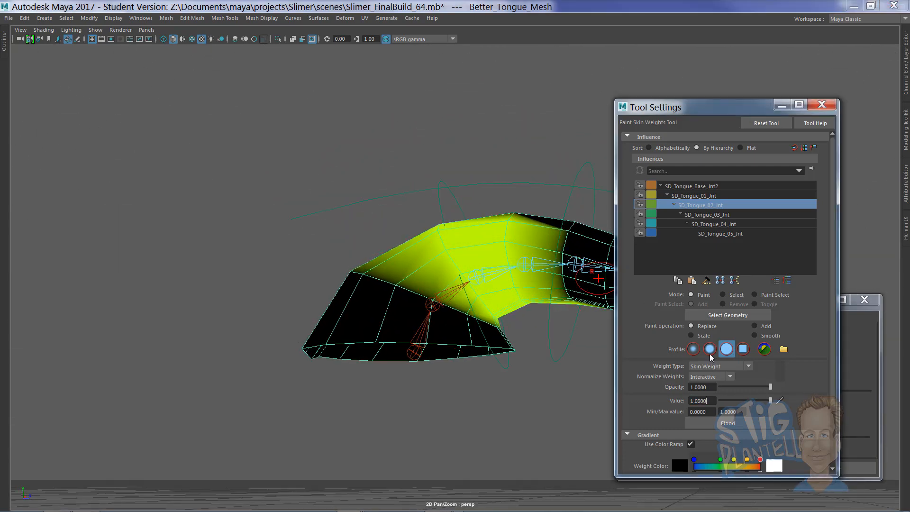
pyautogui.moveTo(497, 230)
pyautogui.keyDown('alt'); pyautogui.mouseDown()
pyautogui.moveTo(512, 235)
pyautogui.moveTo(503, 290)
pyautogui.mouseUp(); pyautogui.keyUp('alt')
pyautogui.moveTo(505, 214); pyautogui.dragTo(481, 226)
pyautogui.keyDown('alt'); pyautogui.moveTo(395, 254); pyautogui.dragTo(525, 298); pyautogui.keyUp('alt')
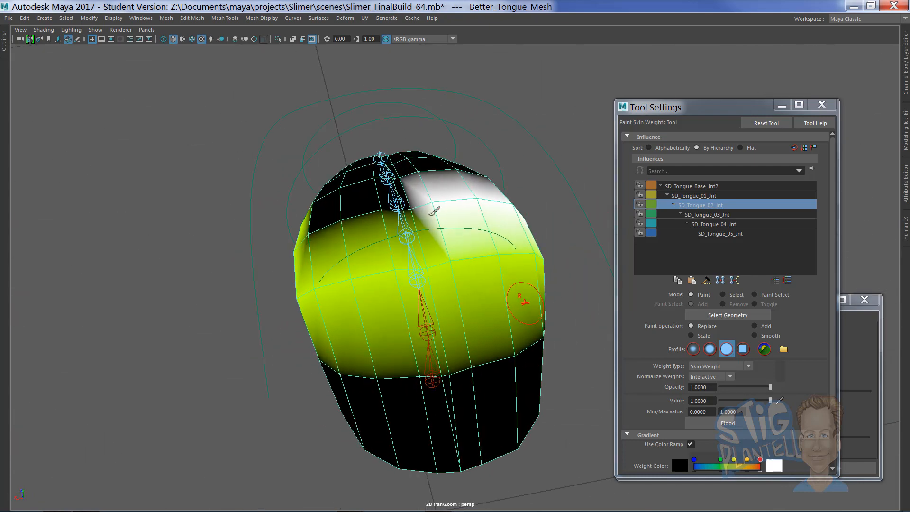
pyautogui.moveTo(430, 210)
pyautogui.mouseDown()
pyautogui.moveTo(314, 219)
pyautogui.moveTo(290, 251)
pyautogui.mouseUp()
pyautogui.moveTo(444, 174); pyautogui.dragTo(305, 199)
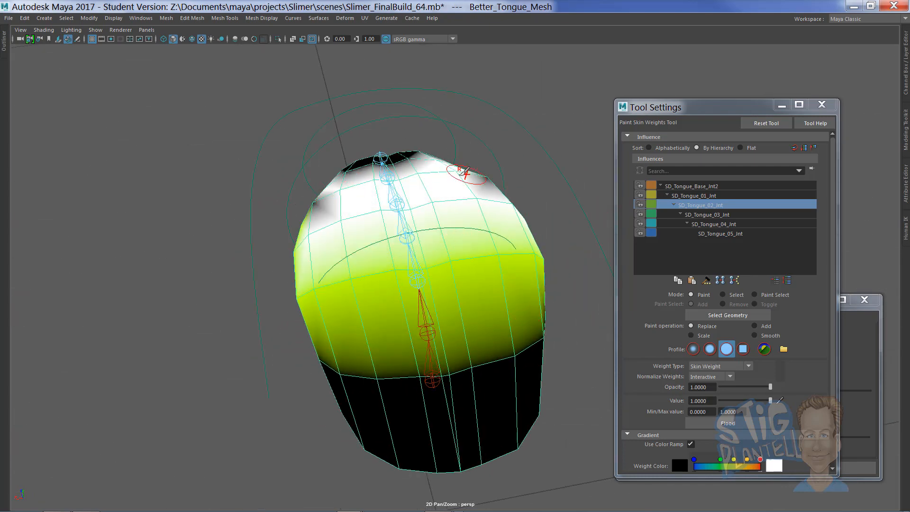
pyautogui.moveTo(464, 173); pyautogui.dragTo(495, 185)
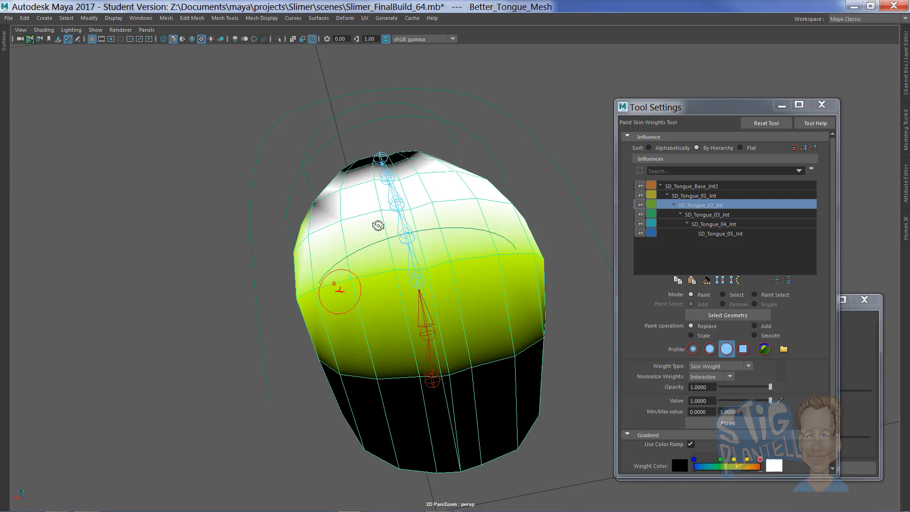
# Fill the remaining dark patches at the tongue tip with full SD_Tongue_02_Jnt weight.
pyautogui.moveTo(378, 225)
pyautogui.keyDown('alt'); pyautogui.mouseDown()
pyautogui.moveTo(426, 213)
pyautogui.moveTo(340, 290)
pyautogui.moveTo(292, 247)
pyautogui.moveTo(258, 292)
pyautogui.mouseUp(); pyautogui.keyUp('alt')
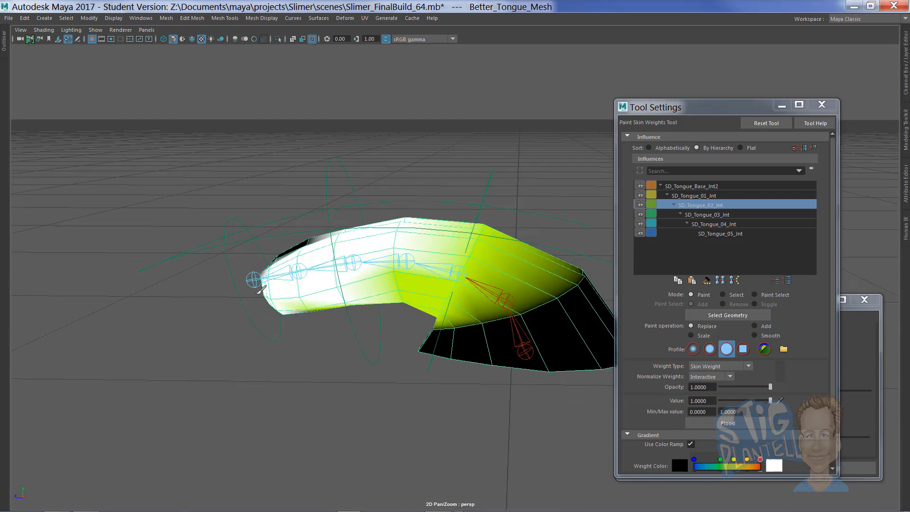
pyautogui.keyDown('alt'); pyautogui.moveTo(296, 238); pyautogui.dragTo(301, 211); pyautogui.keyUp('alt')
pyautogui.moveTo(308, 222)
pyautogui.mouseDown()
pyautogui.moveTo(346, 306)
pyautogui.moveTo(348, 285)
pyautogui.moveTo(314, 238)
pyautogui.moveTo(286, 240)
pyautogui.moveTo(295, 273)
pyautogui.moveTo(365, 284)
pyautogui.moveTo(406, 189)
pyautogui.moveTo(390, 171)
pyautogui.mouseUp()
pyautogui.moveTo(334, 212)
pyautogui.keyDown('alt'); pyautogui.mouseDown()
pyautogui.moveTo(308, 301)
pyautogui.moveTo(303, 279)
pyautogui.mouseUp(); pyautogui.keyUp('alt')
pyautogui.keyDown('alt'); pyautogui.moveTo(304, 232); pyautogui.dragTo(532, 339); pyautogui.keyUp('alt')
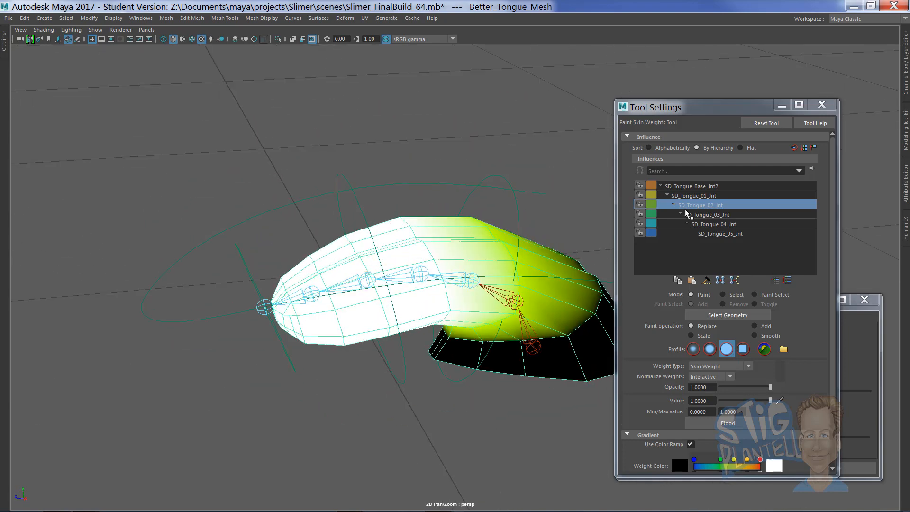
# Compare the painted weights of SD_Tongue_Base_Jnt2, SD_Tongue_01_Jnt and SD_Tongue_02_Jnt on the mesh.
pyautogui.click(692, 186)
pyautogui.keyDown('alt'); pyautogui.moveTo(506, 270); pyautogui.dragTo(425, 237, button='middle'); pyautogui.keyUp('alt')
pyautogui.keyDown('alt'); pyautogui.moveTo(495, 264); pyautogui.dragTo(642, 218); pyautogui.keyUp('alt')
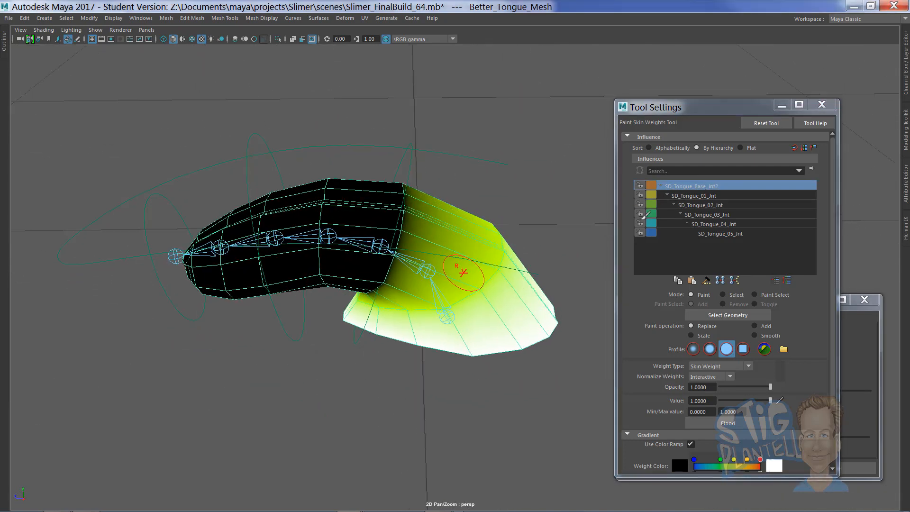
pyautogui.click(703, 195)
pyautogui.keyDown('alt'); pyautogui.moveTo(417, 260); pyautogui.dragTo(619, 232); pyautogui.keyUp('alt')
pyautogui.click(700, 205)
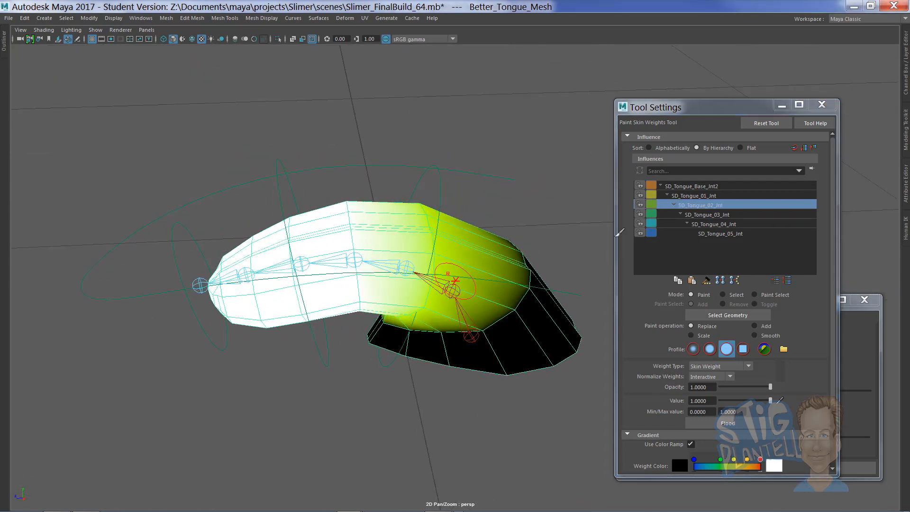
# Paint a weight of 0.5 for SD_Tongue_03_Jnt in a band all around the tongue at that joint.
pyautogui.click(708, 215)
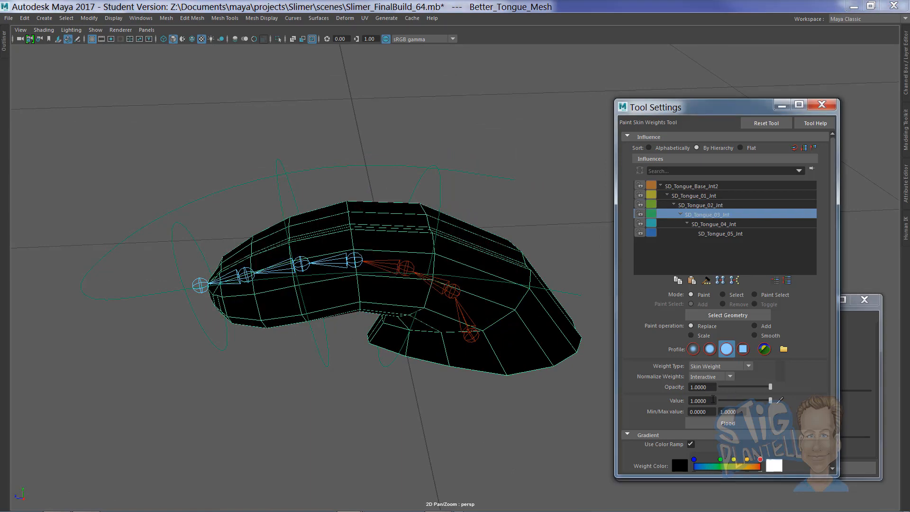
pyautogui.write('0.5')
pyautogui.press('Return')
pyautogui.keyDown('alt'); pyautogui.moveTo(317, 250); pyautogui.dragTo(313, 244); pyautogui.keyUp('alt')
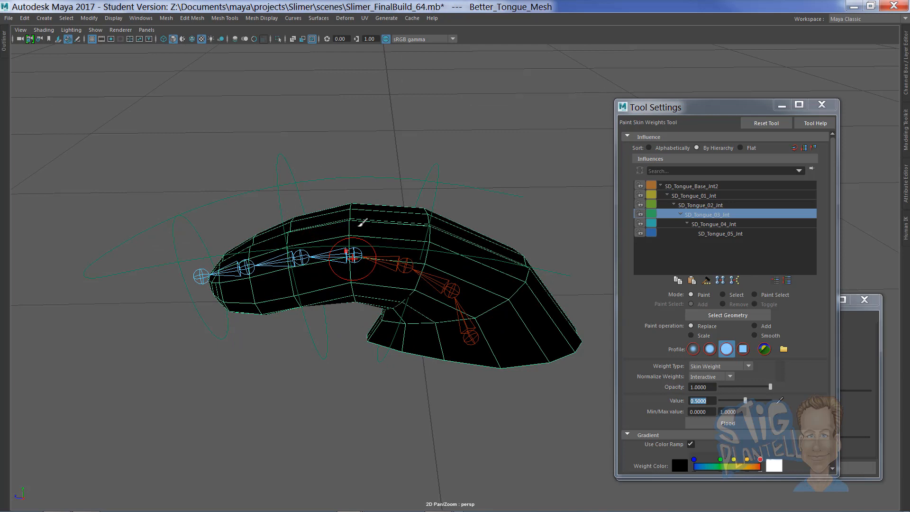
pyautogui.click(701, 205)
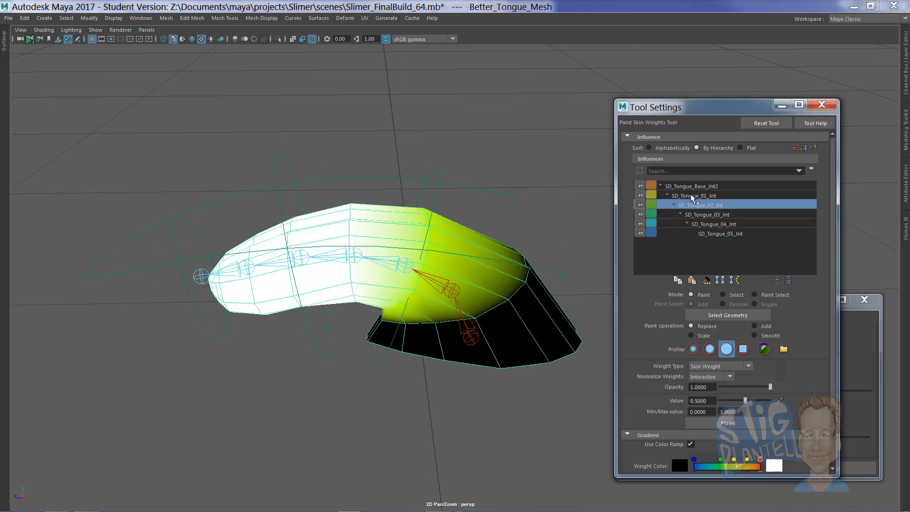
pyautogui.click(706, 214)
pyautogui.moveTo(351, 209)
pyautogui.mouseDown()
pyautogui.moveTo(355, 265)
pyautogui.moveTo(348, 201)
pyautogui.moveTo(385, 207)
pyautogui.mouseUp()
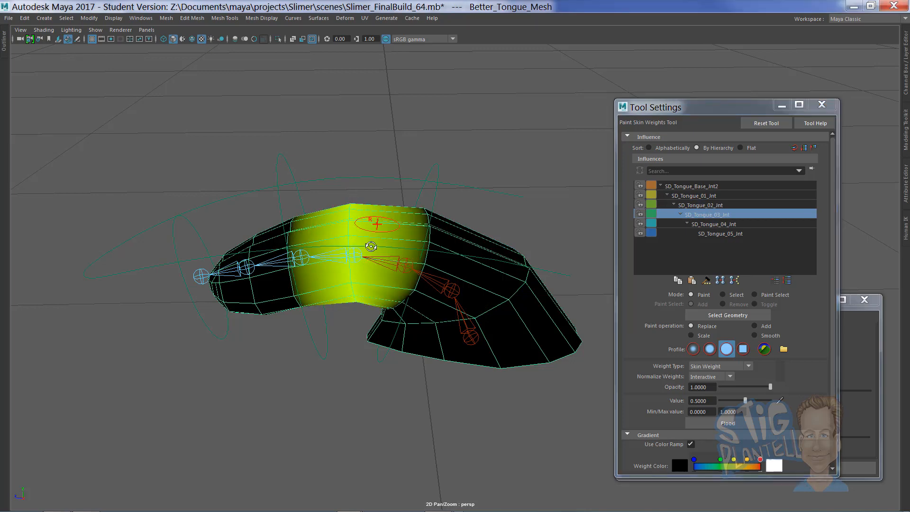
pyautogui.moveTo(371, 247)
pyautogui.keyDown('alt'); pyautogui.mouseDown()
pyautogui.moveTo(349, 185)
pyautogui.moveTo(350, 265)
pyautogui.mouseUp(); pyautogui.keyUp('alt')
pyautogui.moveTo(351, 323); pyautogui.dragTo(342, 217)
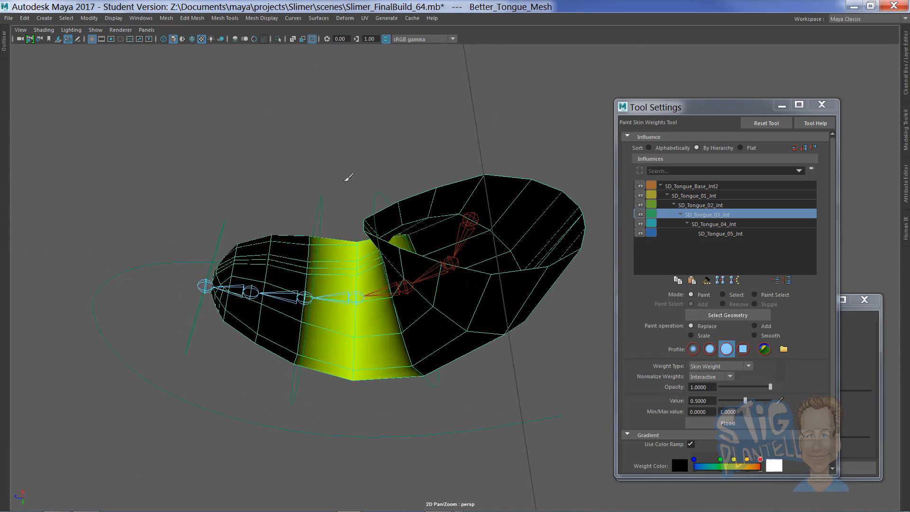
# Paint a weight of 1 for SD_Tongue_03_Jnt from the half-weight band forward over the tongue tip, filling any dark patches.
pyautogui.keyDown('alt'); pyautogui.moveTo(349, 177); pyautogui.dragTo(370, 247); pyautogui.keyUp('alt')
pyautogui.moveTo(752, 403); pyautogui.dragTo(773, 401)
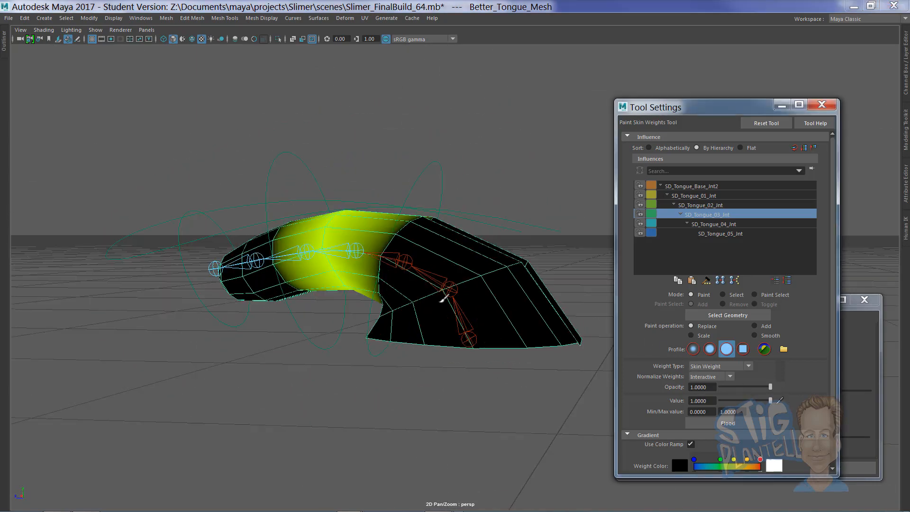
pyautogui.moveTo(269, 196)
pyautogui.keyDown('alt'); pyautogui.mouseDown()
pyautogui.moveTo(277, 255)
pyautogui.moveTo(280, 240)
pyautogui.moveTo(301, 288)
pyautogui.mouseUp(); pyautogui.keyUp('alt')
pyautogui.moveTo(259, 221)
pyautogui.mouseDown()
pyautogui.moveTo(266, 307)
pyautogui.moveTo(224, 284)
pyautogui.moveTo(217, 266)
pyautogui.moveTo(254, 223)
pyautogui.moveTo(264, 234)
pyautogui.moveTo(306, 303)
pyautogui.moveTo(284, 365)
pyautogui.moveTo(219, 281)
pyautogui.mouseUp()
pyautogui.moveTo(229, 229)
pyautogui.keyDown('alt'); pyautogui.mouseDown()
pyautogui.moveTo(280, 237)
pyautogui.moveTo(386, 336)
pyautogui.moveTo(426, 337)
pyautogui.mouseUp(); pyautogui.keyUp('alt')
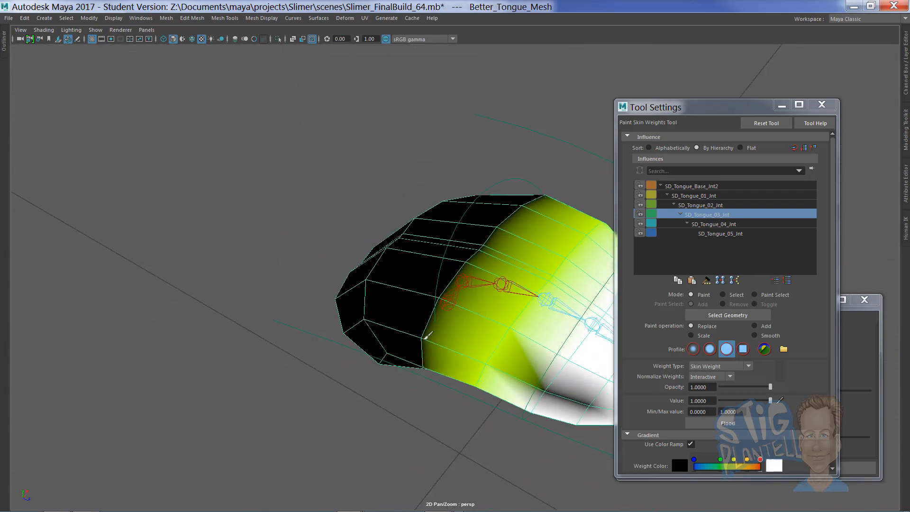
pyautogui.moveTo(554, 371); pyautogui.dragTo(588, 406)
# Paint a weight of 0.5 for SD_Tongue_04_Jnt in a band all around the tongue behind the tip.
pyautogui.moveTo(388, 341)
pyautogui.keyDown('alt'); pyautogui.mouseDown()
pyautogui.moveTo(327, 332)
pyautogui.moveTo(343, 345)
pyautogui.moveTo(352, 323)
pyautogui.moveTo(358, 329)
pyautogui.mouseUp(); pyautogui.keyUp('alt')
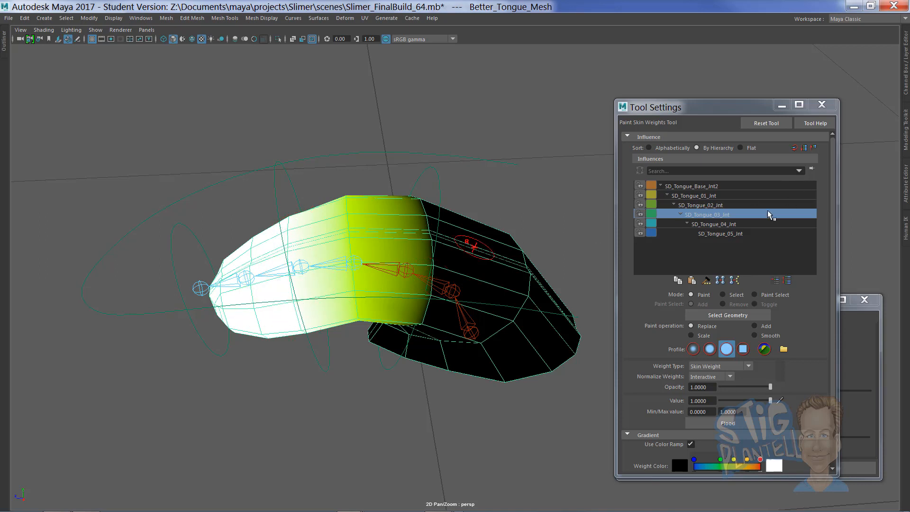
pyautogui.click(734, 224)
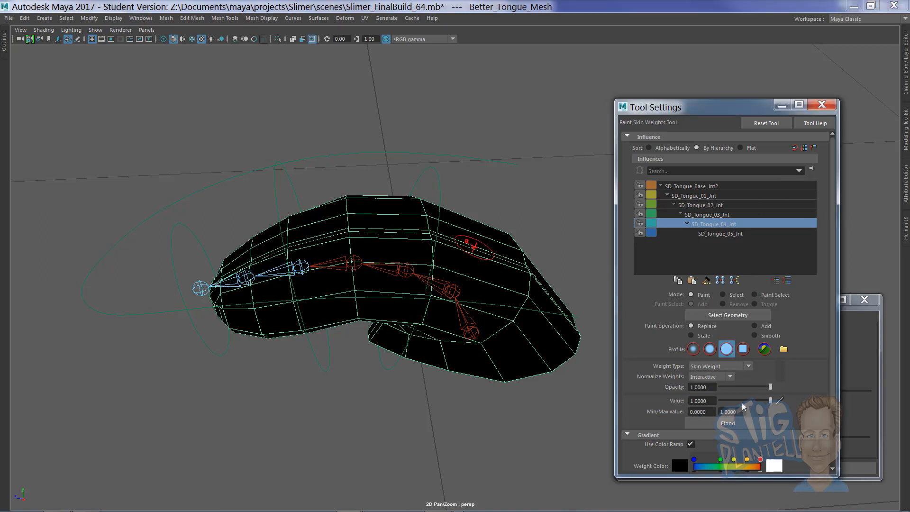
pyautogui.doubleClick(698, 400)
pyautogui.write('0.5')
pyautogui.press('Return')
pyautogui.moveTo(276, 265)
pyautogui.keyDown('alt'); pyautogui.mouseDown()
pyautogui.moveTo(297, 234)
pyautogui.moveTo(315, 313)
pyautogui.mouseUp(); pyautogui.keyUp('alt')
pyautogui.moveTo(276, 291)
pyautogui.keyDown('alt'); pyautogui.mouseDown()
pyautogui.moveTo(327, 294)
pyautogui.moveTo(433, 272)
pyautogui.moveTo(424, 222)
pyautogui.moveTo(423, 328)
pyautogui.mouseUp(); pyautogui.keyUp('alt')
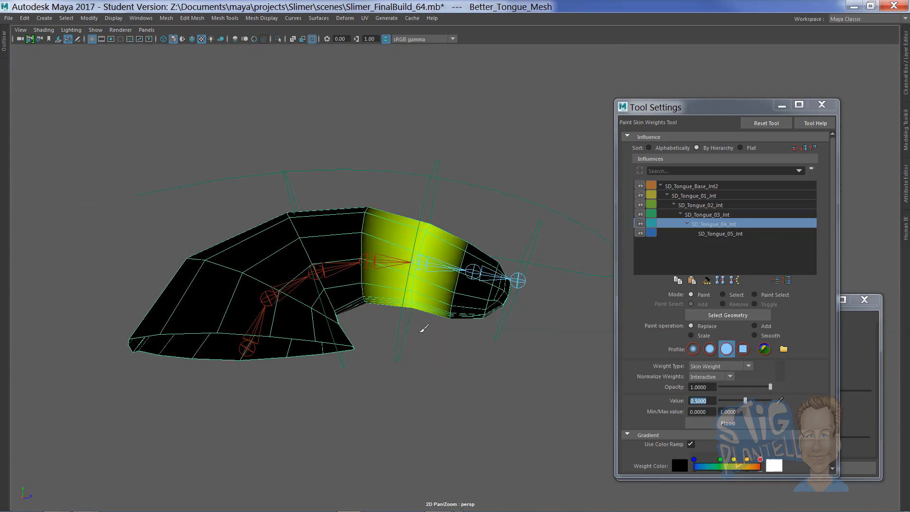
# Paint a weight of 1 for SD_Tongue_04_Jnt over the whole tongue tip in front of the band.
pyautogui.keyDown('alt'); pyautogui.moveTo(382, 256); pyautogui.dragTo(294, 258); pyautogui.keyUp('alt')
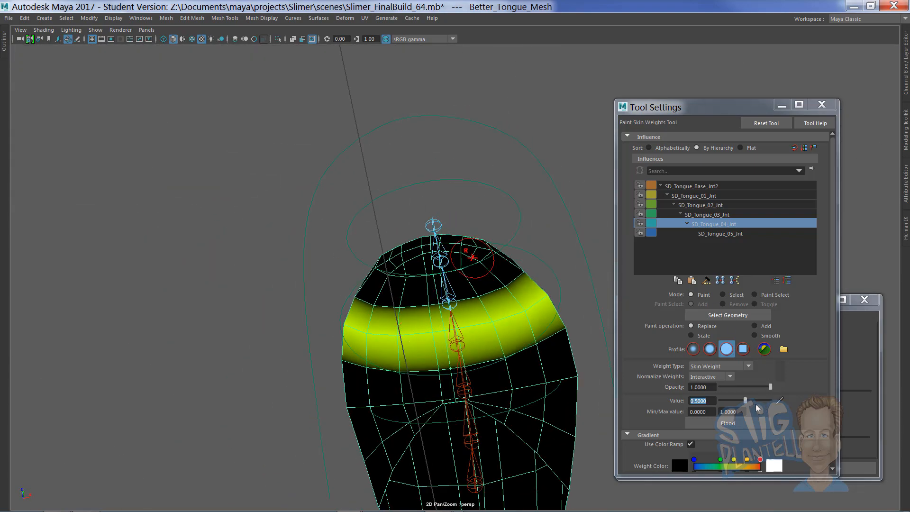
pyautogui.write('1')
pyautogui.press('Return')
pyautogui.moveTo(388, 296)
pyautogui.mouseDown()
pyautogui.moveTo(417, 282)
pyautogui.moveTo(512, 267)
pyautogui.moveTo(404, 287)
pyautogui.moveTo(453, 240)
pyautogui.moveTo(490, 235)
pyautogui.moveTo(464, 270)
pyautogui.moveTo(482, 302)
pyautogui.moveTo(403, 231)
pyautogui.moveTo(432, 287)
pyautogui.moveTo(411, 266)
pyautogui.mouseUp()
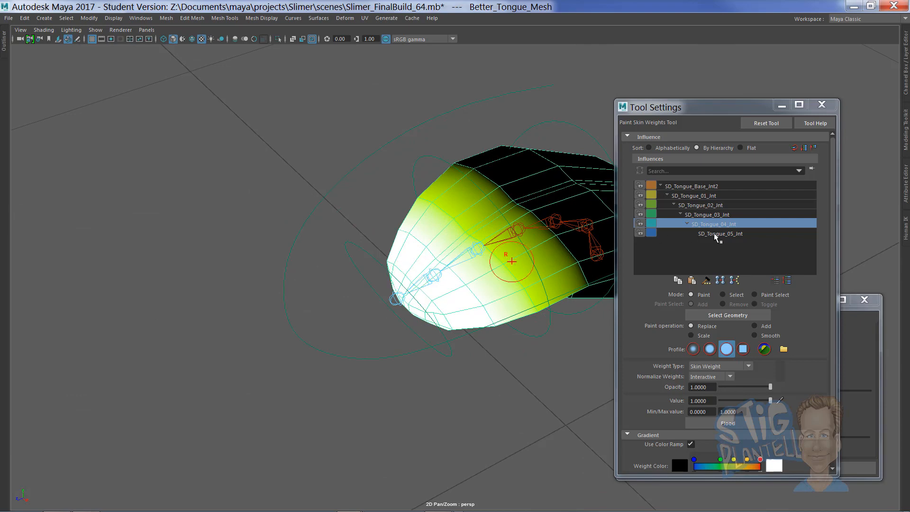
# Paint a weight of 0.5 for SD_Tongue_05_Jnt in a band around the base of the tongue tip.
pyautogui.click(714, 233)
pyautogui.keyDown('alt'); pyautogui.moveTo(517, 284); pyautogui.dragTo(595, 273); pyautogui.keyUp('alt')
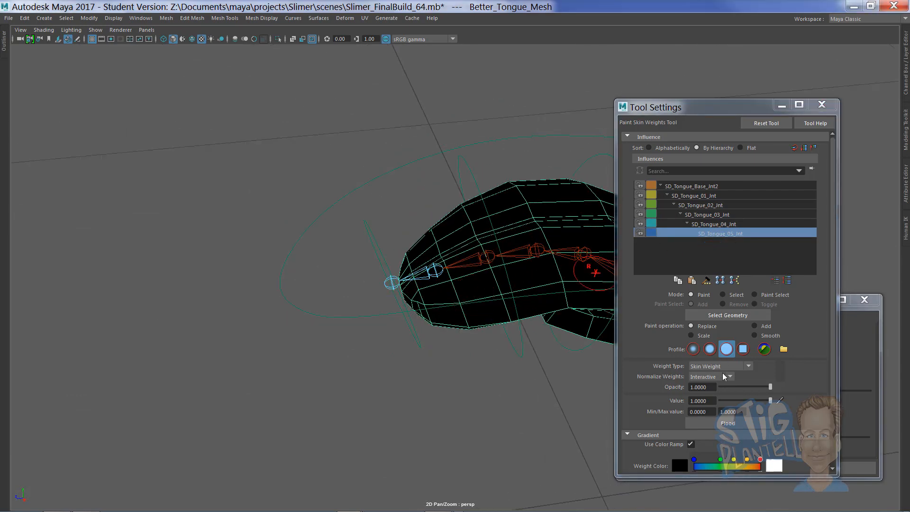
pyautogui.click(713, 401)
pyautogui.doubleClick(700, 401)
pyautogui.write('0.5')
pyautogui.press('Return')
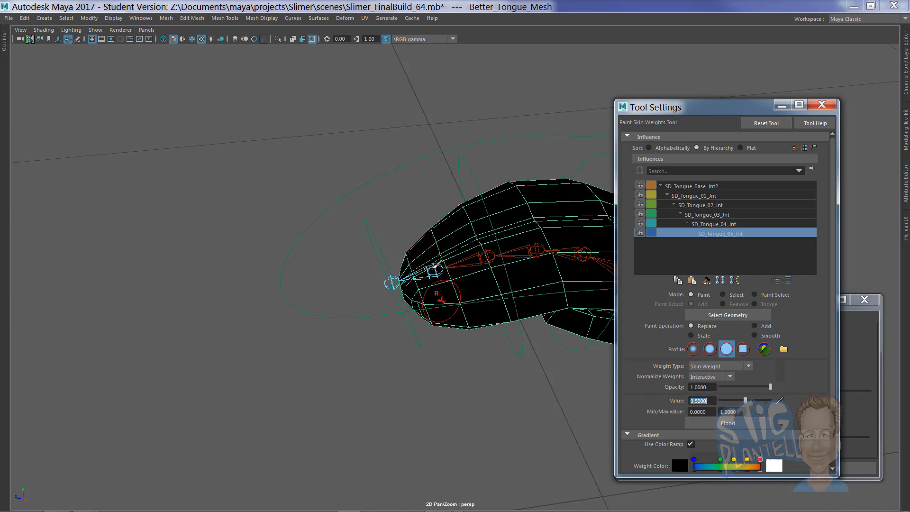
pyautogui.moveTo(443, 319)
pyautogui.mouseDown()
pyautogui.moveTo(452, 313)
pyautogui.moveTo(426, 235)
pyautogui.moveTo(438, 265)
pyautogui.moveTo(428, 284)
pyautogui.mouseUp()
pyautogui.moveTo(405, 239)
pyautogui.keyDown('alt'); pyautogui.mouseDown()
pyautogui.moveTo(396, 207)
pyautogui.moveTo(403, 156)
pyautogui.mouseUp(); pyautogui.keyUp('alt')
pyautogui.moveTo(448, 277)
pyautogui.mouseDown()
pyautogui.moveTo(460, 321)
pyautogui.moveTo(404, 338)
pyautogui.mouseUp()
# Paint a weight of 1 for SD_Tongue_05_Jnt over the very end of the tongue tip.
pyautogui.moveTo(372, 275)
pyautogui.keyDown('alt'); pyautogui.mouseDown()
pyautogui.moveTo(446, 320)
pyautogui.moveTo(573, 343)
pyautogui.moveTo(564, 301)
pyautogui.moveTo(441, 271)
pyautogui.moveTo(450, 282)
pyautogui.mouseUp(); pyautogui.keyUp('alt')
pyautogui.moveTo(751, 401); pyautogui.dragTo(777, 402)
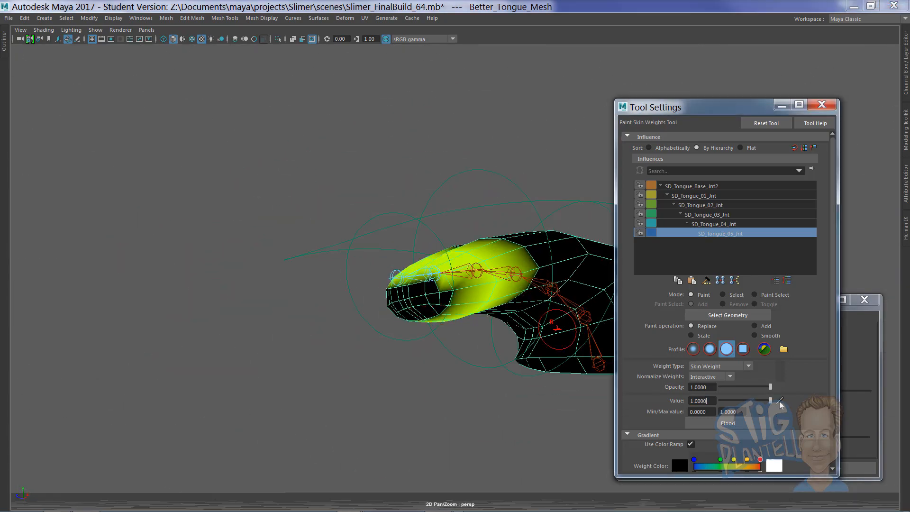
pyautogui.moveTo(410, 305)
pyautogui.keyDown('alt'); pyautogui.mouseDown()
pyautogui.moveTo(382, 319)
pyautogui.moveTo(404, 283)
pyautogui.moveTo(400, 248)
pyautogui.moveTo(432, 316)
pyautogui.moveTo(409, 276)
pyautogui.moveTo(474, 245)
pyautogui.mouseUp(); pyautogui.keyUp('alt')
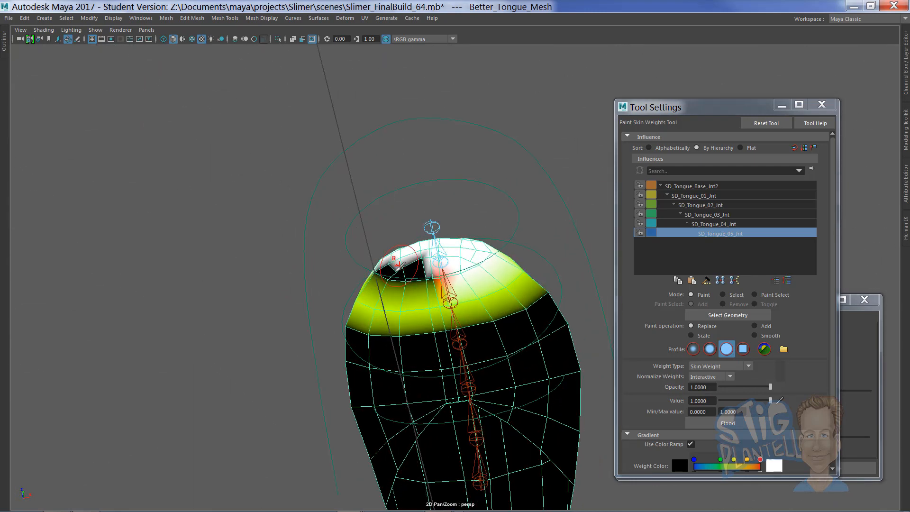
pyautogui.moveTo(399, 266)
pyautogui.mouseDown()
pyautogui.moveTo(441, 260)
pyautogui.moveTo(436, 254)
pyautogui.moveTo(390, 302)
pyautogui.moveTo(394, 311)
pyautogui.mouseUp()
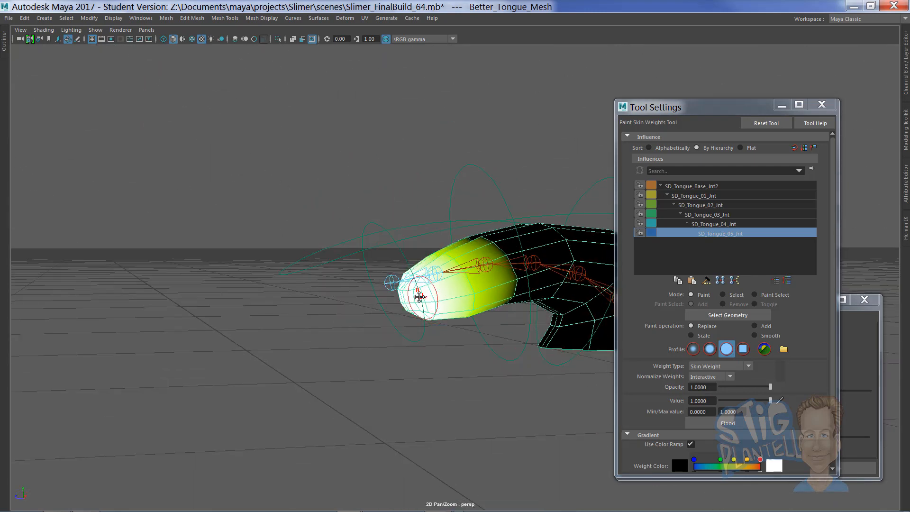
# Leave weight painting and select the SetDriven_Tongue_Cntrl control with the Move tool active.
pyautogui.keyDown('alt'); pyautogui.moveTo(493, 288); pyautogui.dragTo(393, 298, button='middle'); pyautogui.keyUp('alt')
pyautogui.keyDown('alt'); pyautogui.moveTo(394, 299); pyautogui.dragTo(384, 300, button='right'); pyautogui.keyUp('alt')
pyautogui.keyDown('alt'); pyautogui.moveTo(386, 300); pyautogui.dragTo(391, 319); pyautogui.keyUp('alt')
pyautogui.press('q')
pyautogui.press('w')
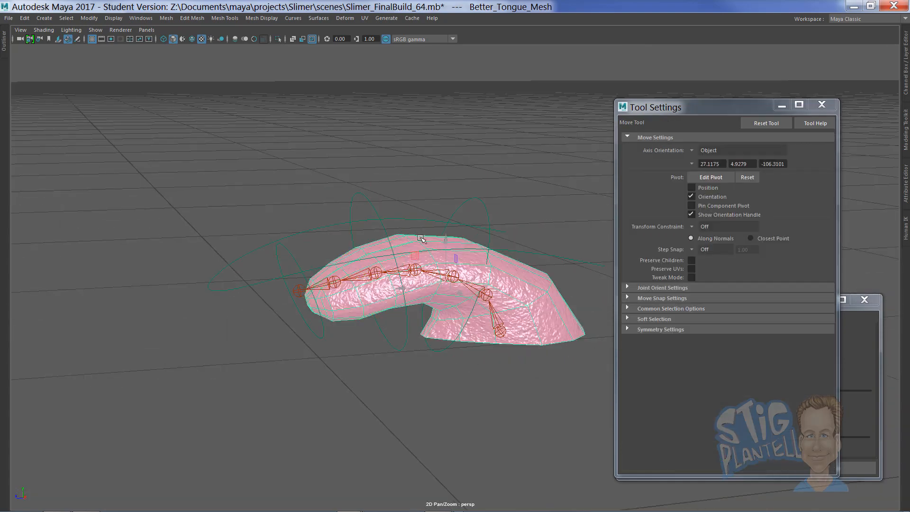
pyautogui.keyDown('alt'); pyautogui.moveTo(400, 262); pyautogui.dragTo(450, 267); pyautogui.keyUp('alt')
pyautogui.click(490, 273)
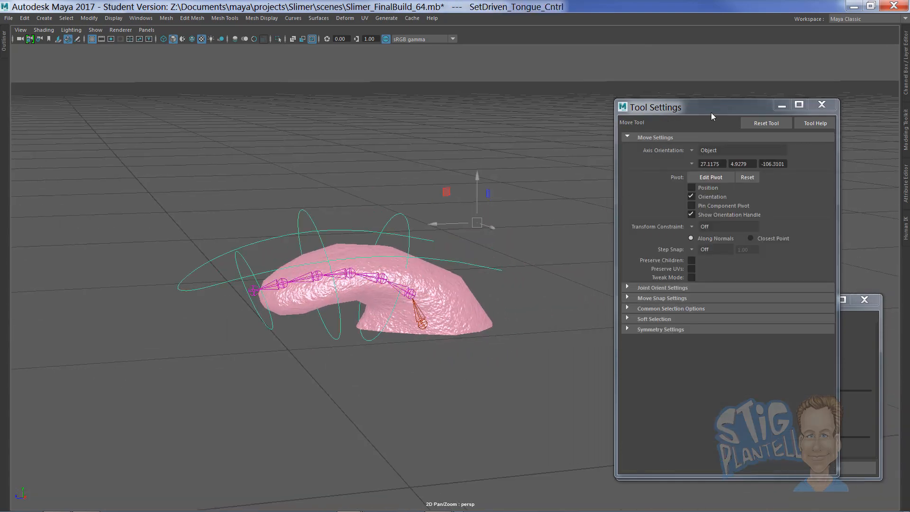
# Show the full interface and raise the control's Tongue U D value to test how the tongue deforms.
pyautogui.moveTo(711, 109); pyautogui.dragTo(536, 389)
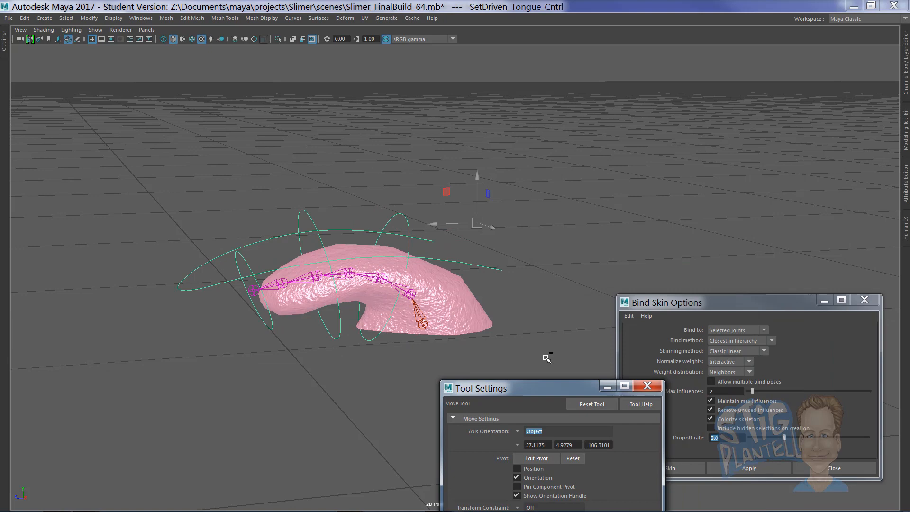
pyautogui.hotkey('ctrl', 'space')
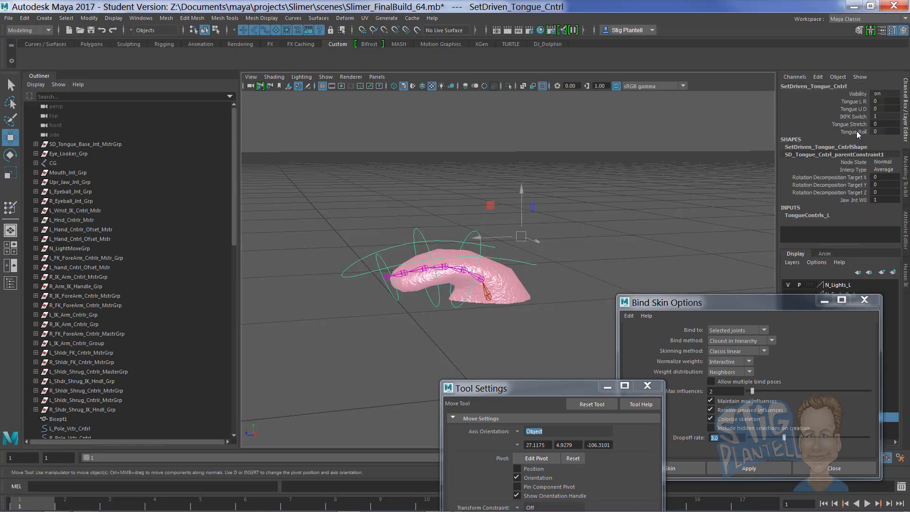
pyautogui.click(853, 109)
pyautogui.moveTo(720, 148); pyautogui.dragTo(516, 290, button='middle')
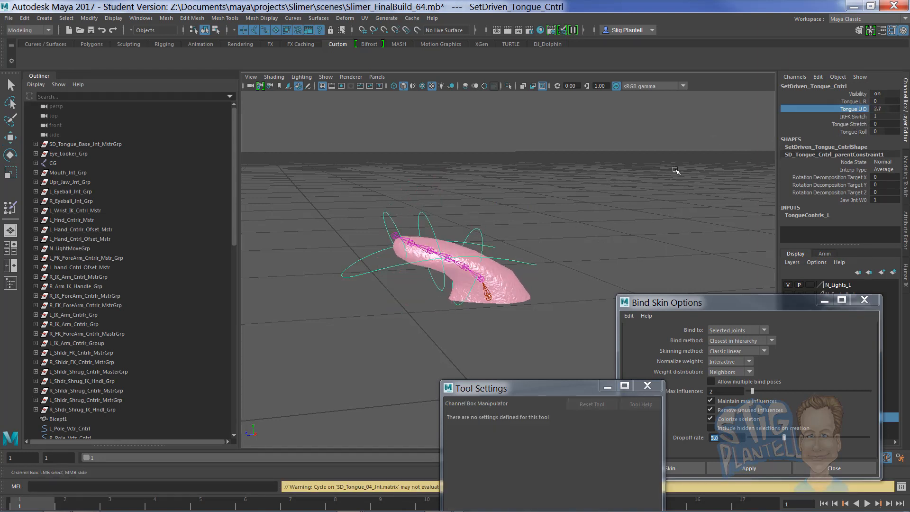
pyautogui.moveTo(676, 171); pyautogui.dragTo(615, 199, button='middle')
# Try setting the Tongue_Smooth divisions of Better_Tongue_Mesh to 1.
pyautogui.click(511, 284)
pyautogui.moveTo(594, 206)
pyautogui.keyDown('alt'); pyautogui.mouseDown()
pyautogui.moveTo(572, 213)
pyautogui.moveTo(598, 211)
pyautogui.moveTo(588, 213)
pyautogui.mouseUp(); pyautogui.keyUp('alt')
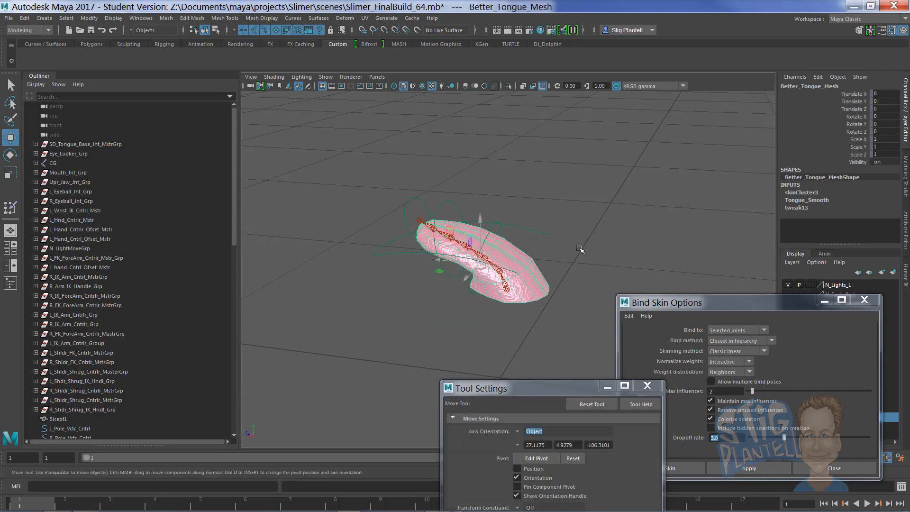
pyautogui.click(806, 200)
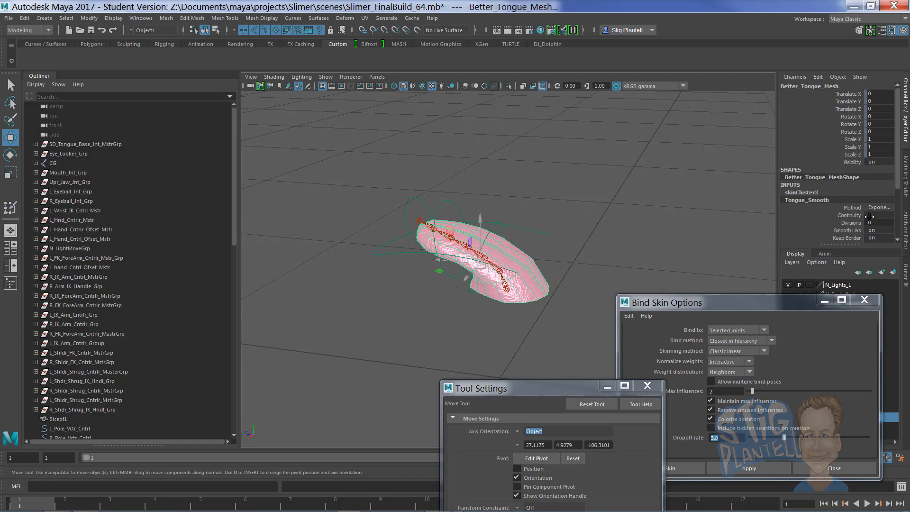
pyautogui.click(879, 221)
pyautogui.write('1')
pyautogui.press('Return')
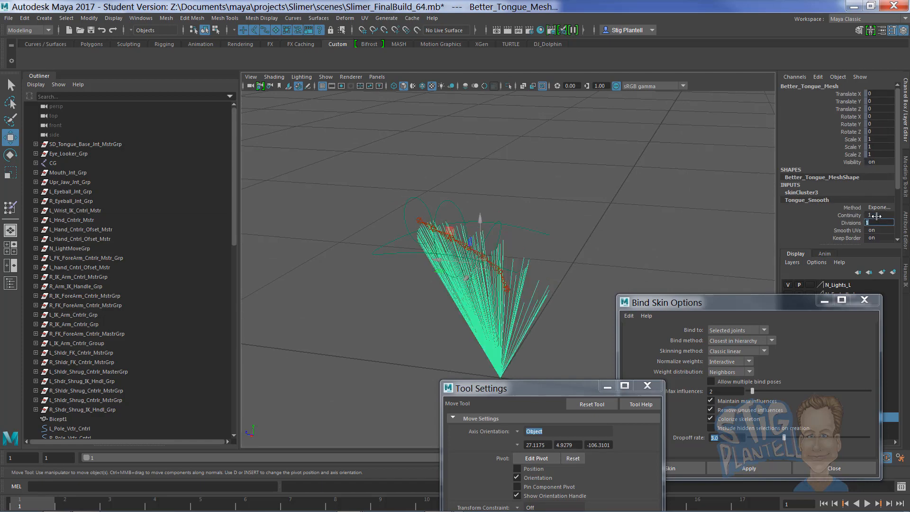
pyautogui.keyDown('alt'); pyautogui.moveTo(609, 221); pyautogui.dragTo(622, 220); pyautogui.keyUp('alt')
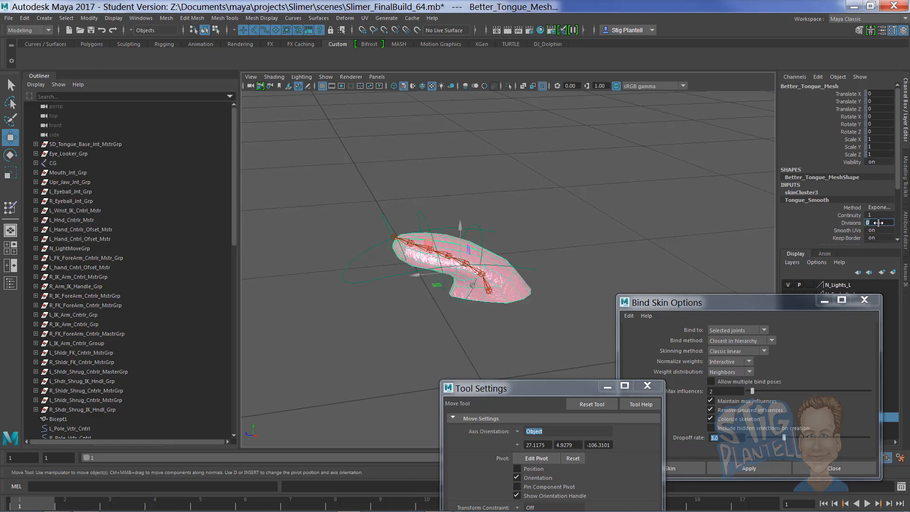
pyautogui.click(517, 291)
pyautogui.click(518, 291)
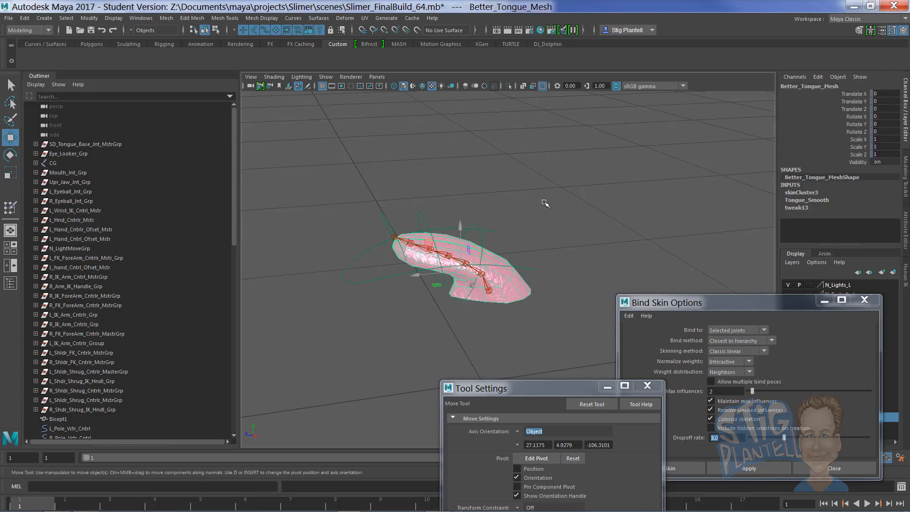
# Reset Tongue U D on SetDriven_Tongue_Cntrl to 0.
pyautogui.rightClick(544, 208)
pyautogui.keyDown('alt'); pyautogui.moveTo(537, 235); pyautogui.dragTo(555, 215); pyautogui.keyUp('alt')
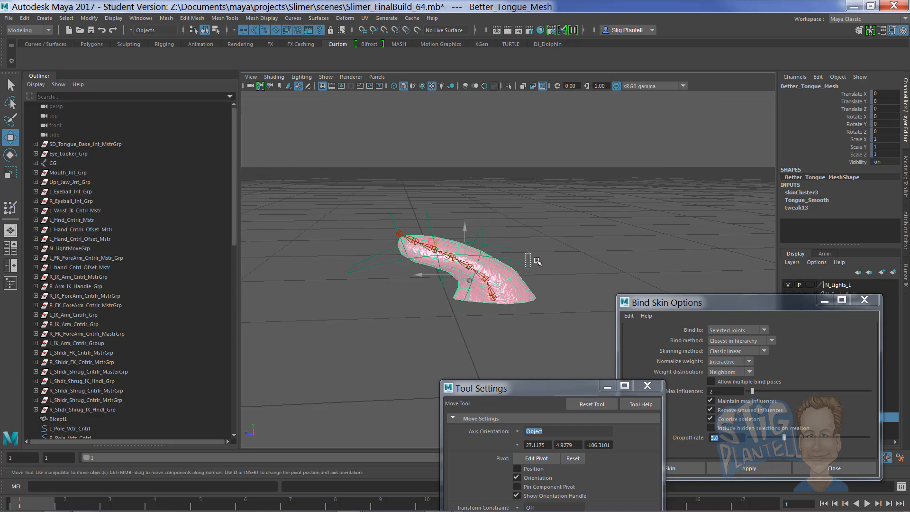
pyautogui.click(531, 262)
pyautogui.click(885, 109)
pyautogui.write('0')
pyautogui.press('Return')
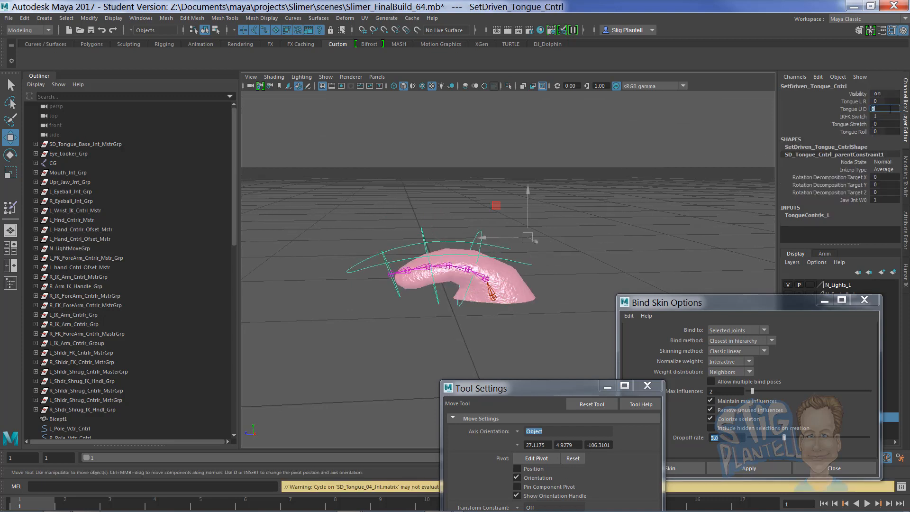
# Select Better_Tongue_Mesh and open the options for exporting its skin weight maps.
pyautogui.click(594, 94)
pyautogui.keyDown('alt'); pyautogui.moveTo(498, 232); pyautogui.dragTo(524, 218); pyautogui.keyUp('alt')
pyautogui.click(513, 210)
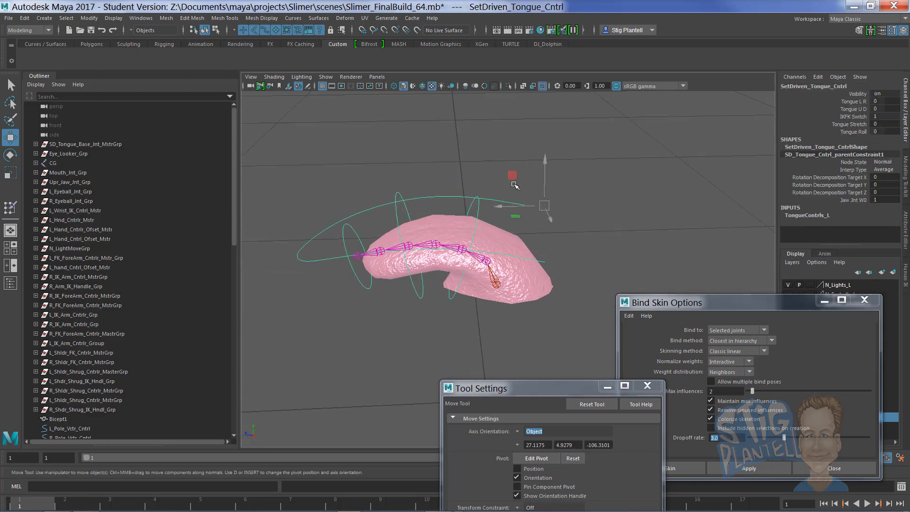
pyautogui.click(523, 237)
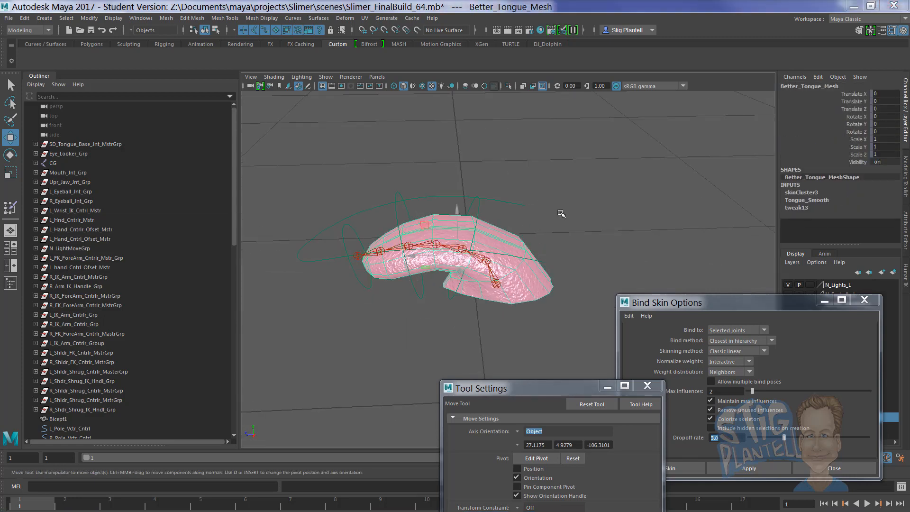
pyautogui.press('space')
pyautogui.click(532, 251)
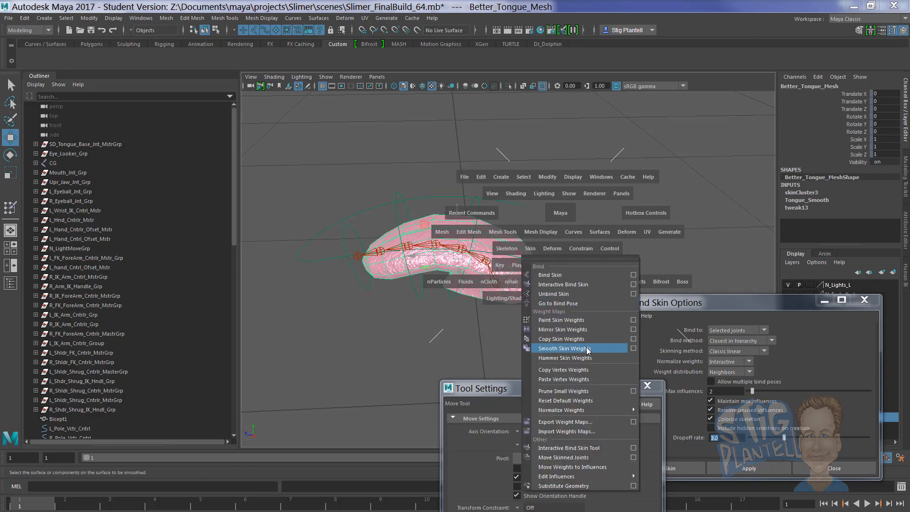
pyautogui.click(633, 421)
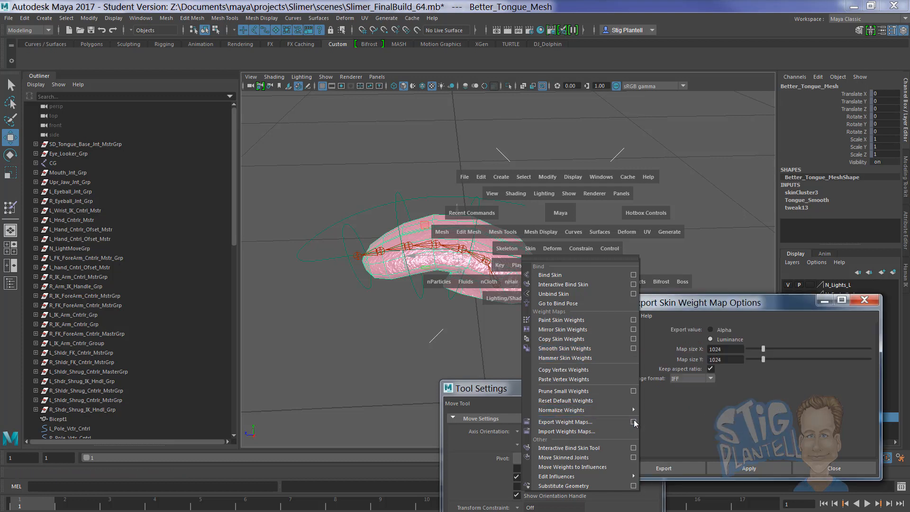
# Set the exported weight map size to 512 by 512.
pyautogui.moveTo(724, 303); pyautogui.dragTo(694, 196)
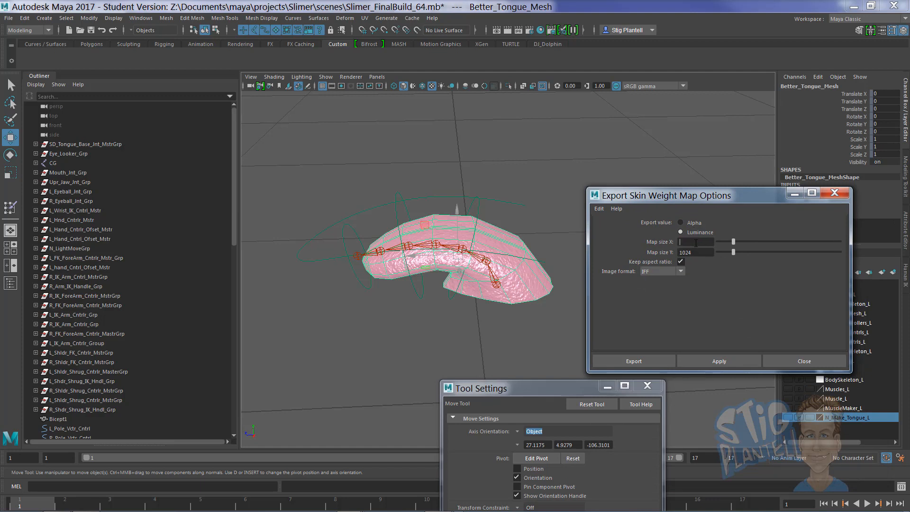
pyautogui.click(695, 242)
pyautogui.write('512')
pyautogui.press('Tab')
pyautogui.moveTo(694, 195); pyautogui.dragTo(709, 189)
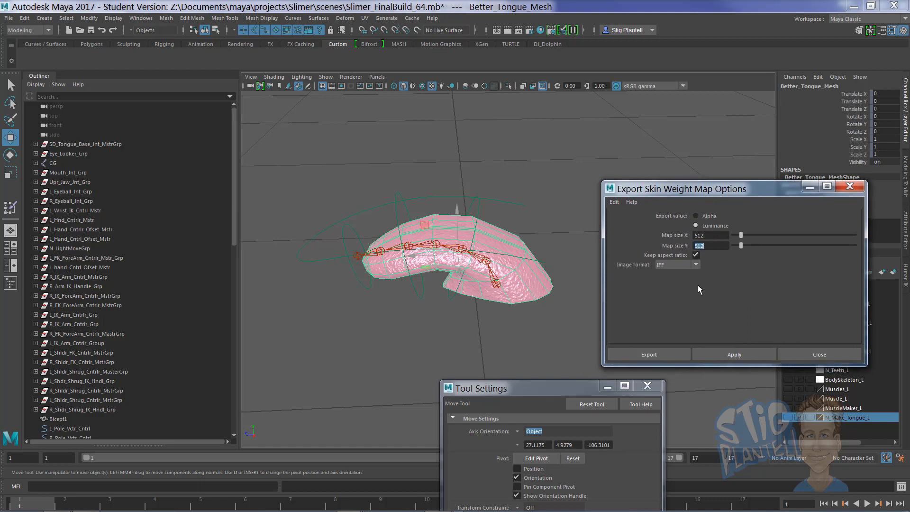
# Export the skin weight maps as TongueWeights in the project's sourceimages folder and approve writing them to disk.
pyautogui.click(669, 354)
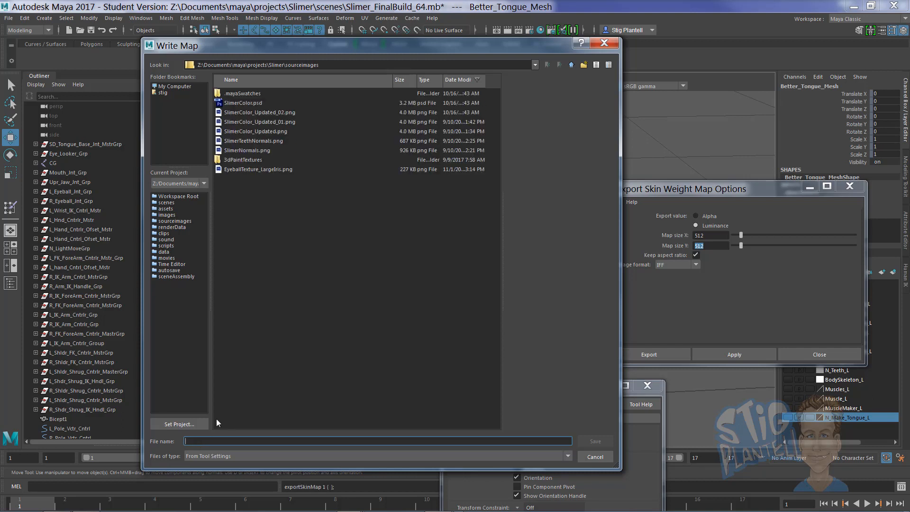
pyautogui.write('Weights')
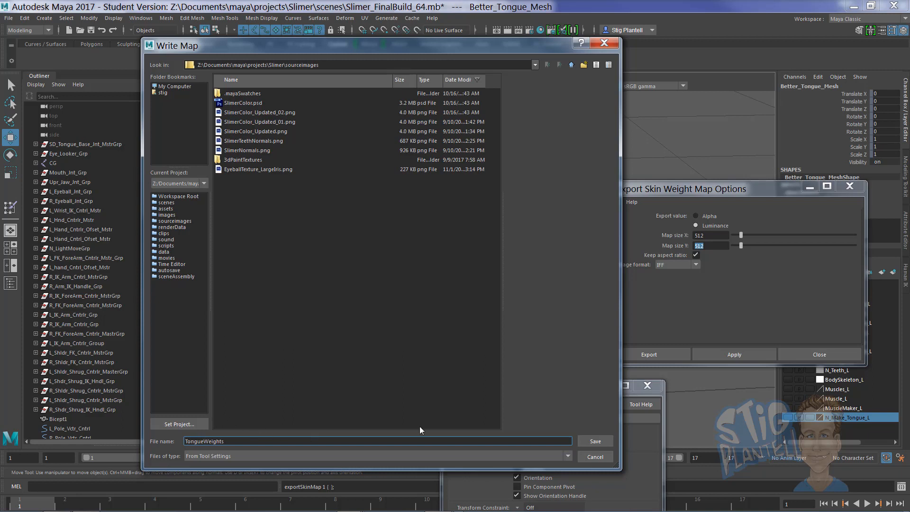
pyautogui.click(594, 440)
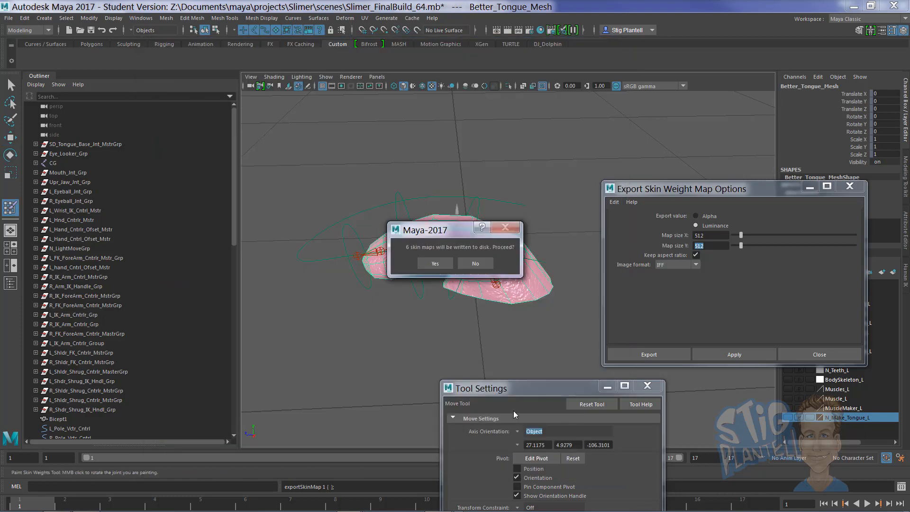
pyautogui.click(435, 263)
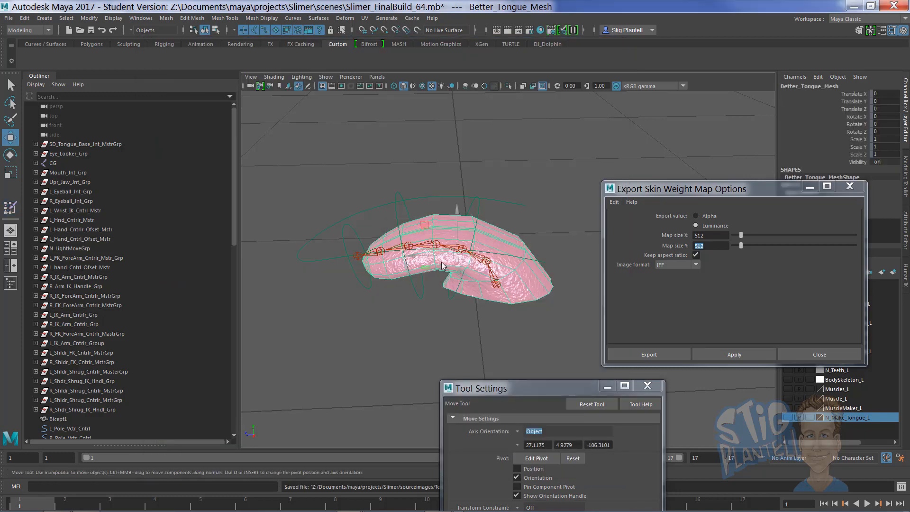
# Unbind the skin from Better_Tongue_Mesh with history set to Delete history and joint colors removed.
pyautogui.click(586, 228)
pyautogui.click(524, 245)
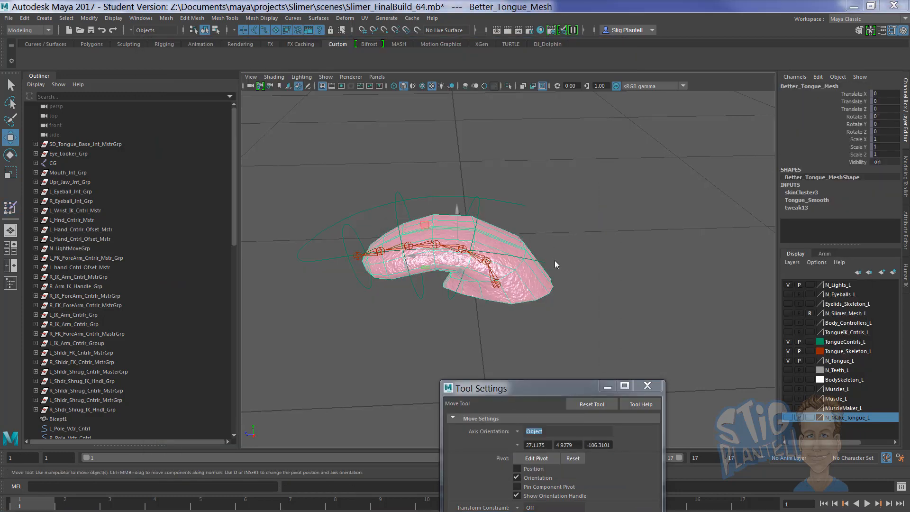
pyautogui.press('space')
pyautogui.click(515, 279)
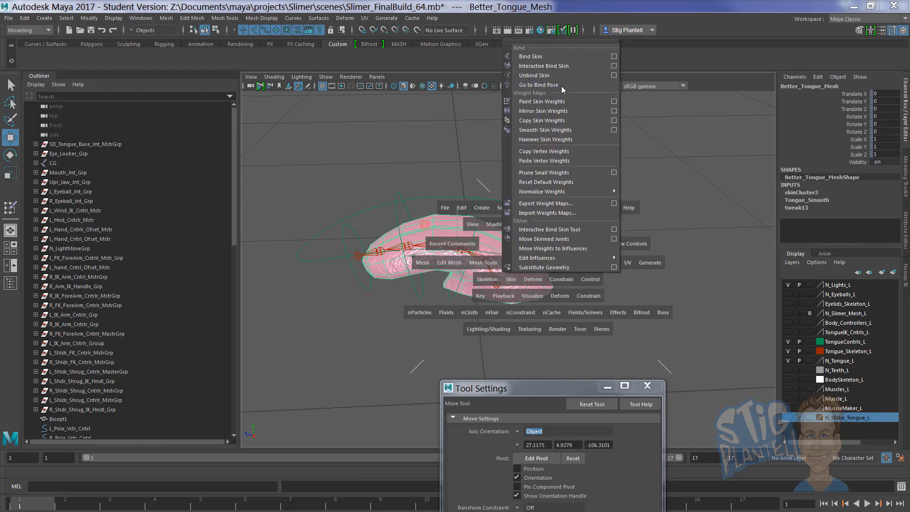
pyautogui.click(613, 76)
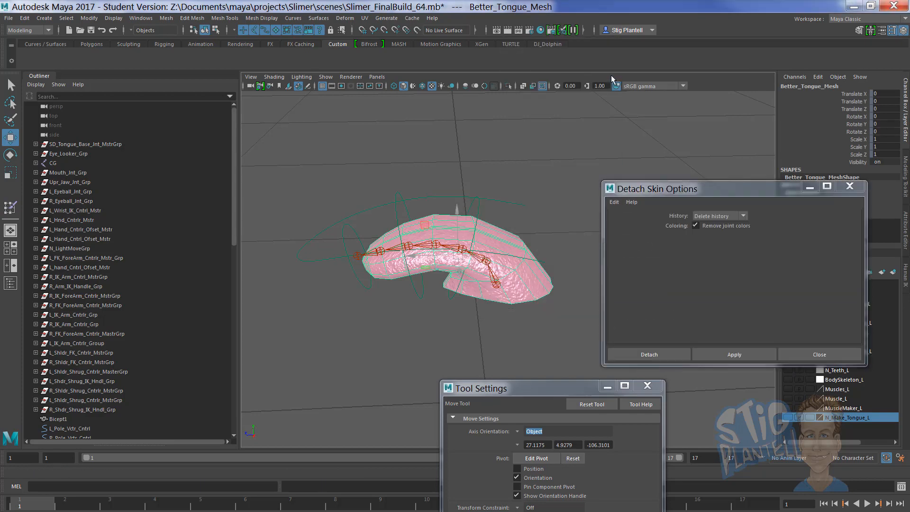
pyautogui.click(717, 351)
# Try deleting the construction history of the unbound Better_Tongue_Mesh, and move the Detach Skin Options window clear of the tongue.
pyautogui.click(518, 235)
pyautogui.click(518, 235)
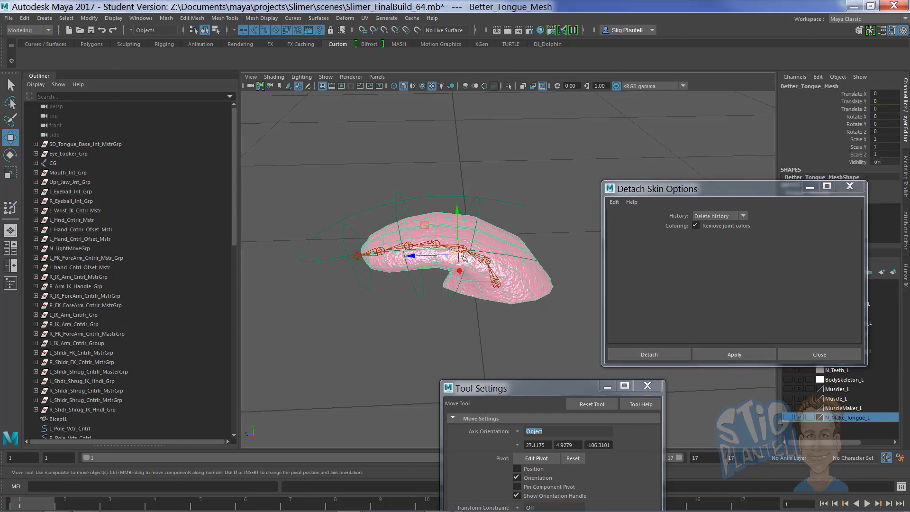
pyautogui.keyDown('alt'); pyautogui.moveTo(506, 251); pyautogui.dragTo(497, 248); pyautogui.keyUp('alt')
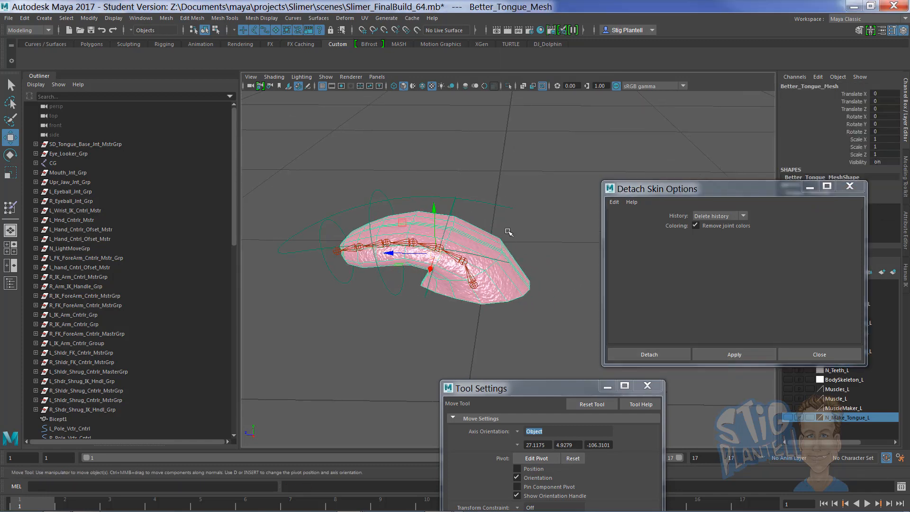
pyautogui.press('space')
pyautogui.click(428, 195)
pyautogui.moveTo(519, 312)
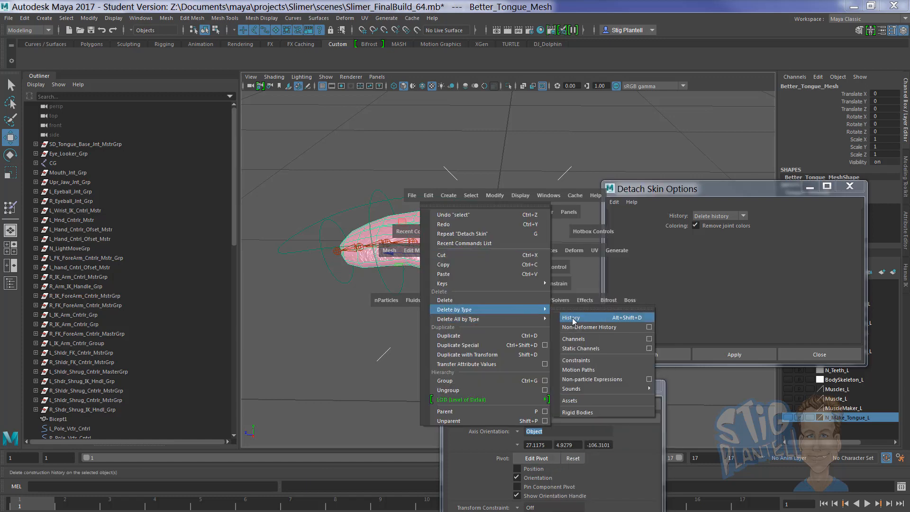
pyautogui.click(572, 318)
pyautogui.moveTo(690, 189); pyautogui.dragTo(553, 313)
pyautogui.moveTo(520, 375); pyautogui.dragTo(488, 398)
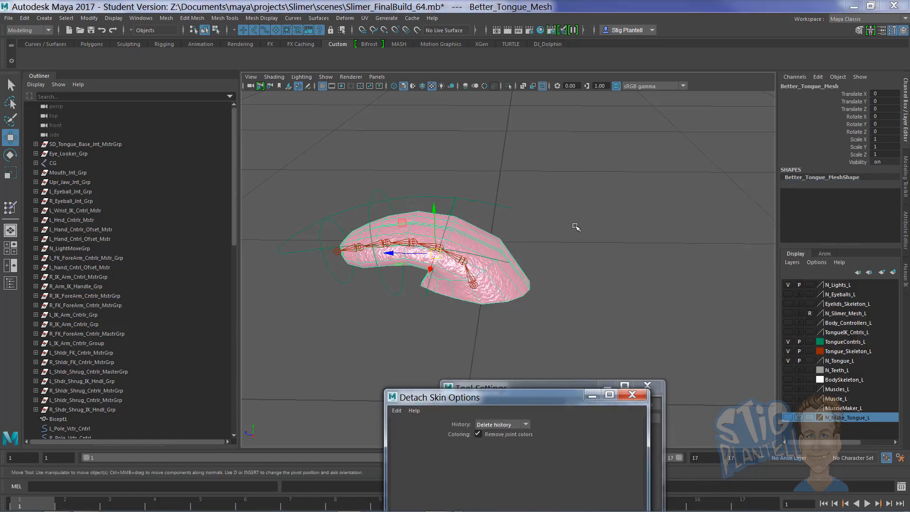
# Undo the history deletion on Better_Tongue_Mesh.
pyautogui.click(574, 227)
pyautogui.hotkey('ctrl', 'z')
pyautogui.hotkey('ctrl', 'z')
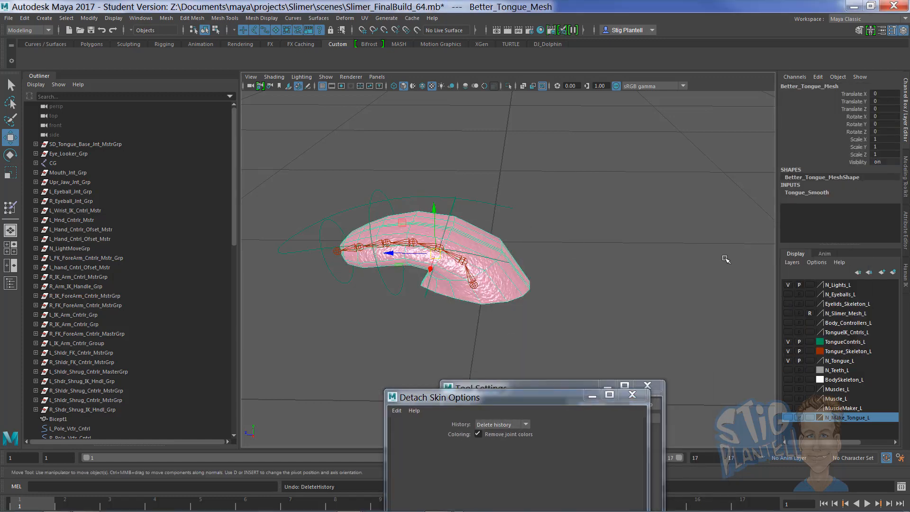
# Set the Tongue_Smooth divisions of Better_Tongue_Mesh to 1.
pyautogui.click(524, 239)
pyautogui.click(501, 243)
pyautogui.click(806, 193)
pyautogui.write('1')
pyautogui.press('Return')
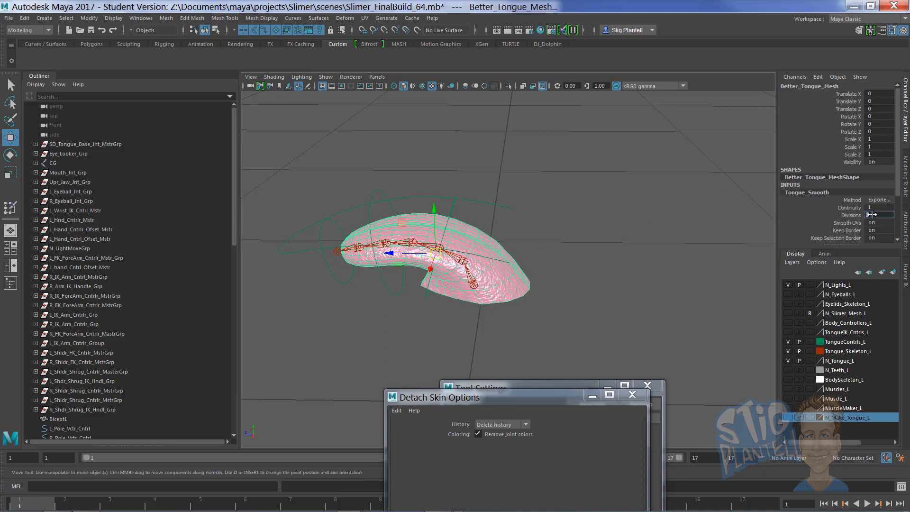
pyautogui.click(660, 234)
pyautogui.keyDown('alt'); pyautogui.moveTo(660, 234); pyautogui.dragTo(525, 250); pyautogui.keyUp('alt')
pyautogui.click(526, 249)
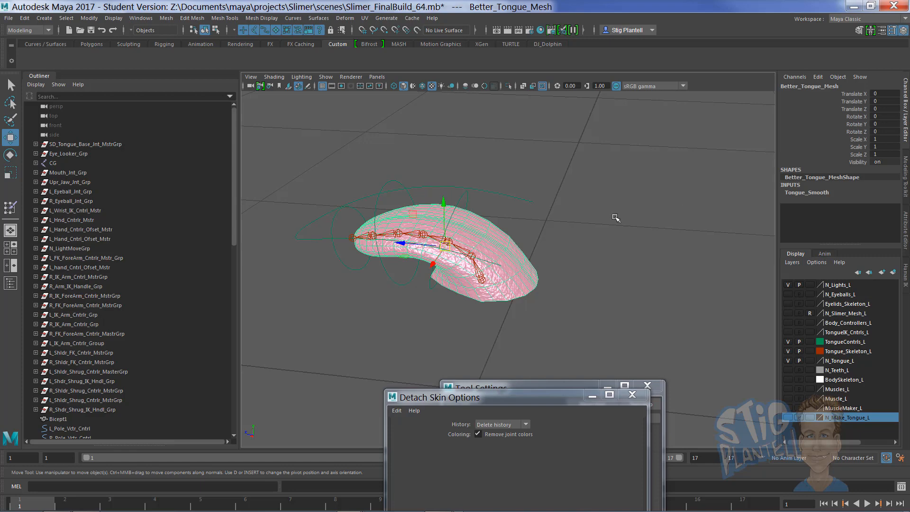
# Try deleting the history of Better_Tongue_Mesh with its smoothing baked in.
pyautogui.scroll(3, 507, 244)
pyautogui.scroll(-3, 514, 244)
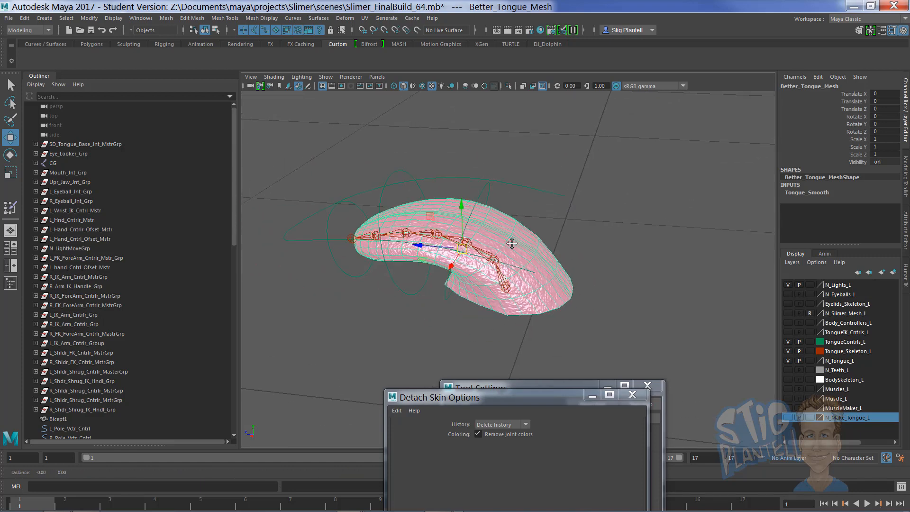
pyautogui.scroll(1, 513, 243)
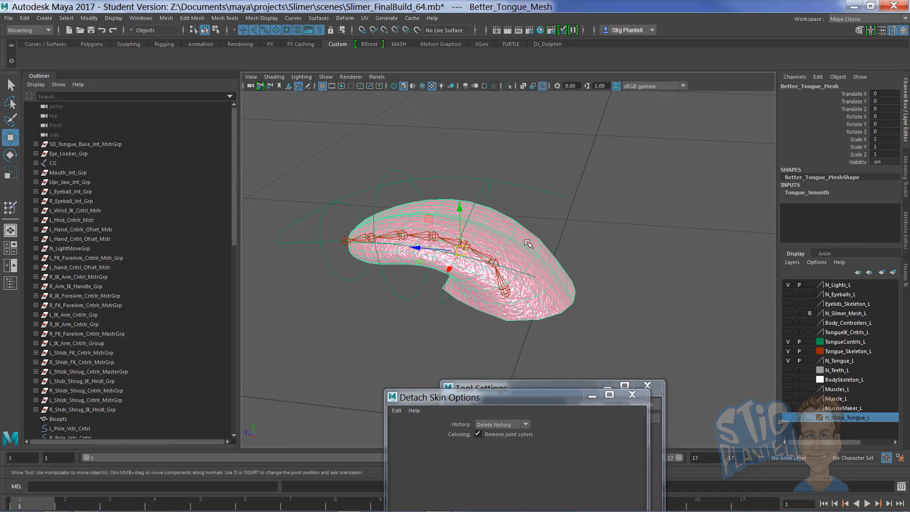
pyautogui.click(586, 230)
pyautogui.click(536, 241)
pyautogui.press('space')
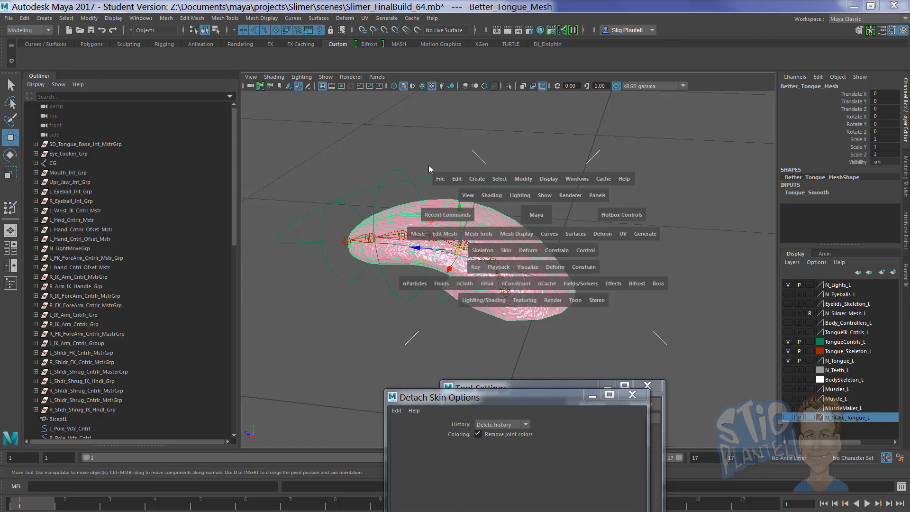
pyautogui.click(458, 179)
pyautogui.moveTo(545, 293)
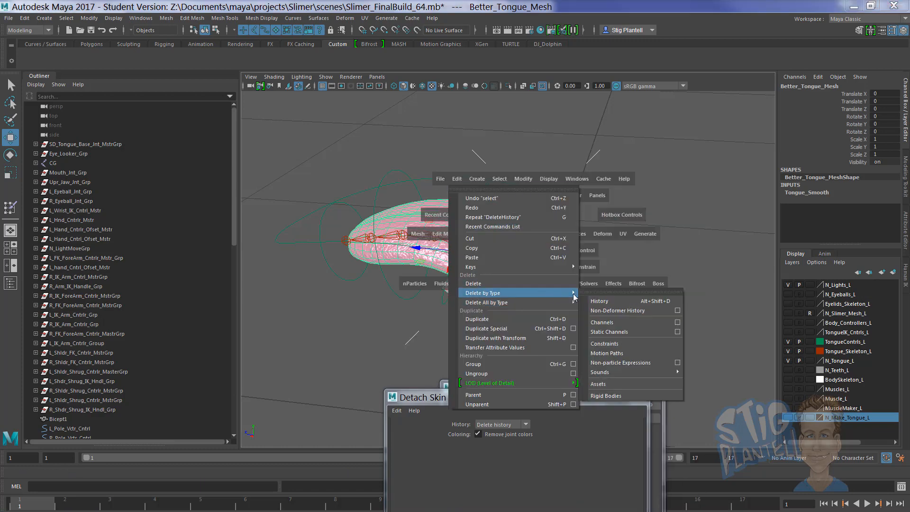
pyautogui.click(620, 310)
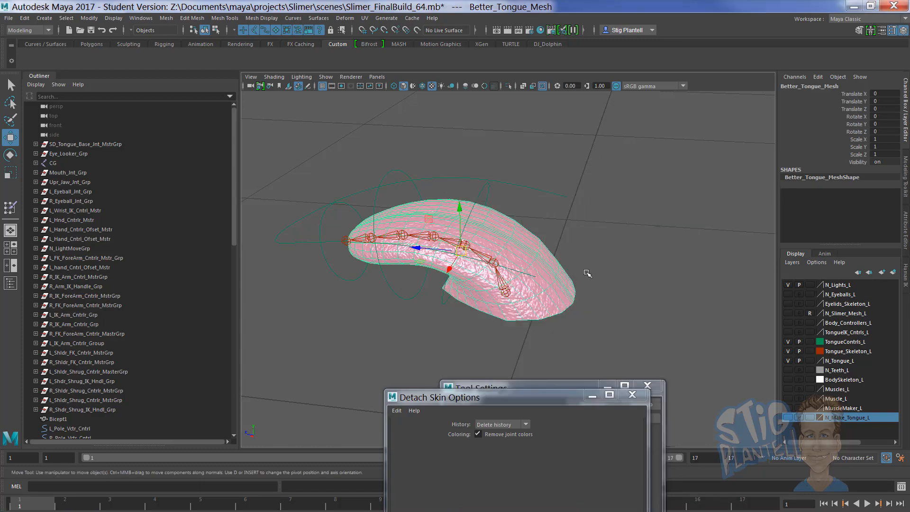
# Undo the last history deletion to restore the Tongue_Smooth input on the tongue mesh.
pyautogui.keyDown('alt'); pyautogui.moveTo(593, 239); pyautogui.dragTo(619, 252); pyautogui.keyUp('alt')
pyautogui.hotkey('ctrl', 'z')
pyautogui.hotkey('ctrl', 'z')
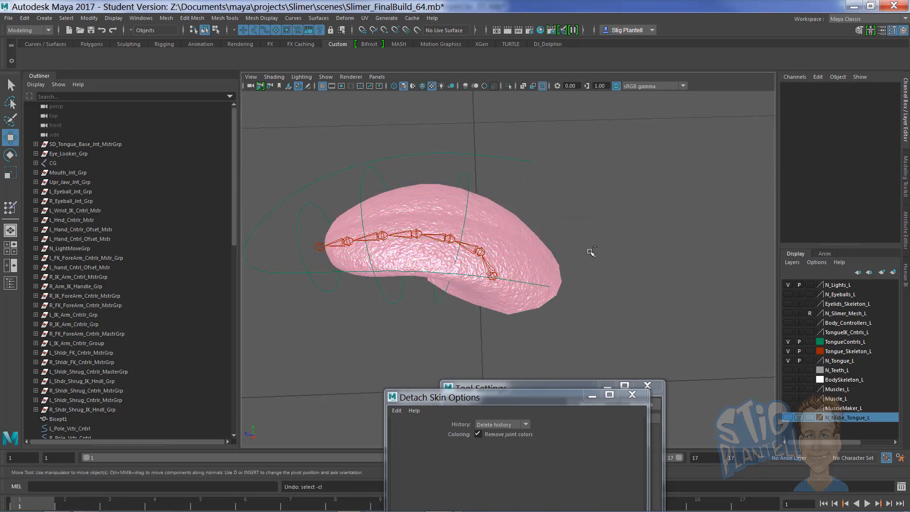
# Set the Tongue_Smooth divisions of Better_Tongue_Mesh to 0.
pyautogui.click(806, 192)
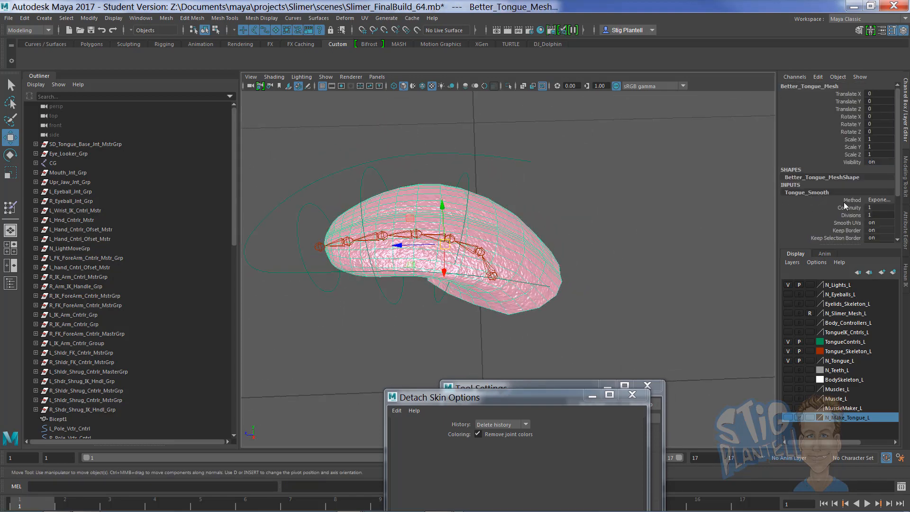
pyautogui.click(881, 215)
pyautogui.press('Return')
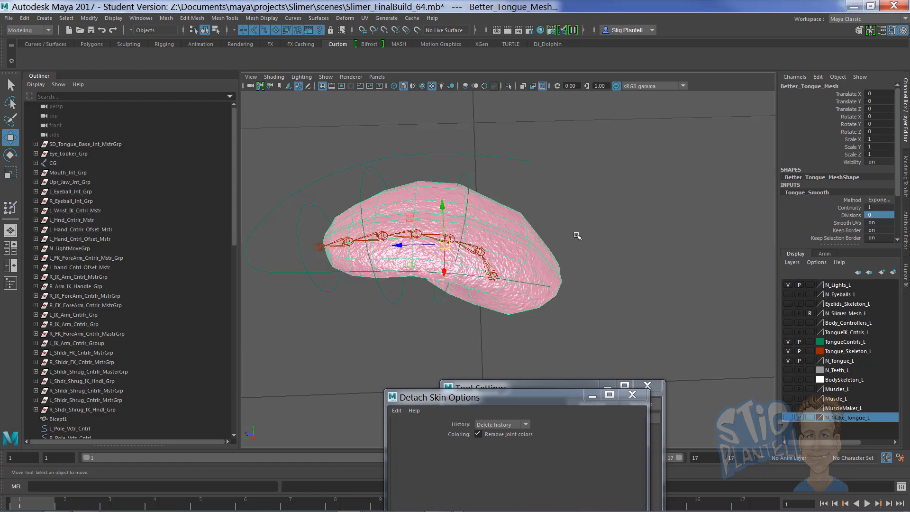
pyautogui.click(577, 234)
pyautogui.keyDown('alt'); pyautogui.moveTo(577, 234); pyautogui.dragTo(535, 228); pyautogui.keyUp('alt')
pyautogui.click(535, 229)
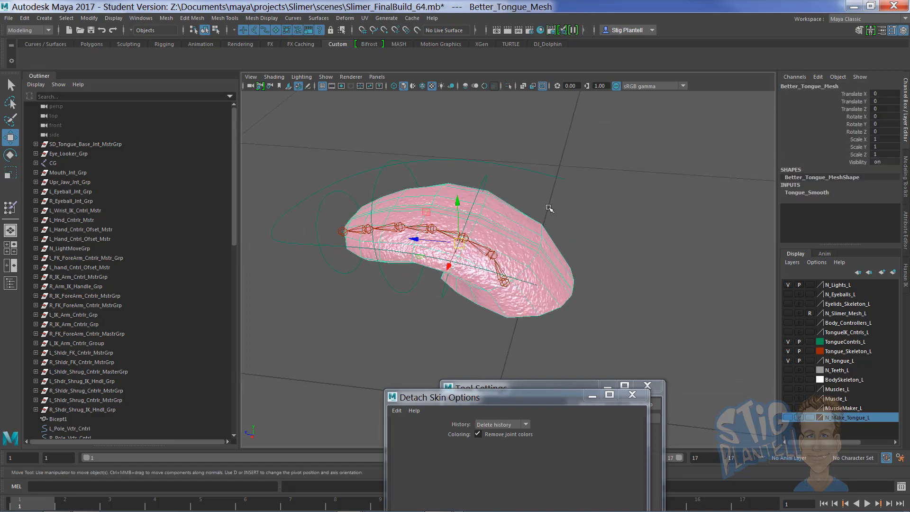
# Delete the construction history of the unsmoothed Better_Tongue_Mesh.
pyautogui.press('space')
pyautogui.click(467, 172)
pyautogui.moveTo(565, 286)
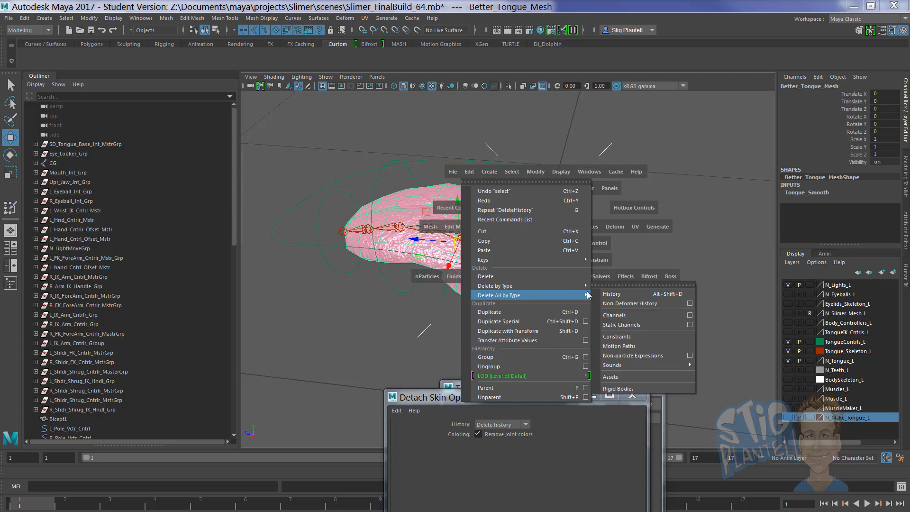
pyautogui.click(614, 295)
pyautogui.click(647, 274)
pyautogui.click(546, 251)
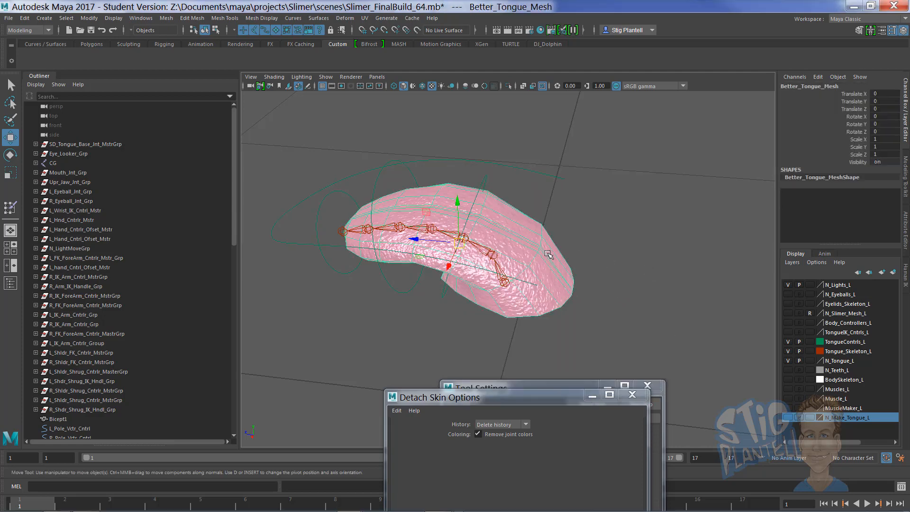
# Select the tongue joints one by one along the chain, from SD_Tongue_Base_Jnt2 to SD_Tongue_05_Jnt.
pyautogui.keyDown('alt'); pyautogui.moveTo(526, 279); pyautogui.dragTo(527, 258); pyautogui.keyUp('alt')
pyautogui.keyDown('alt'); pyautogui.moveTo(527, 257); pyautogui.dragTo(527, 255, button='middle'); pyautogui.keyUp('alt')
pyautogui.keyDown('alt'); pyautogui.moveTo(527, 256); pyautogui.dragTo(532, 260, button='right'); pyautogui.keyUp('alt')
pyautogui.keyDown('alt'); pyautogui.moveTo(532, 260); pyautogui.dragTo(547, 269, button='middle'); pyautogui.keyUp('alt')
pyautogui.click(530, 257)
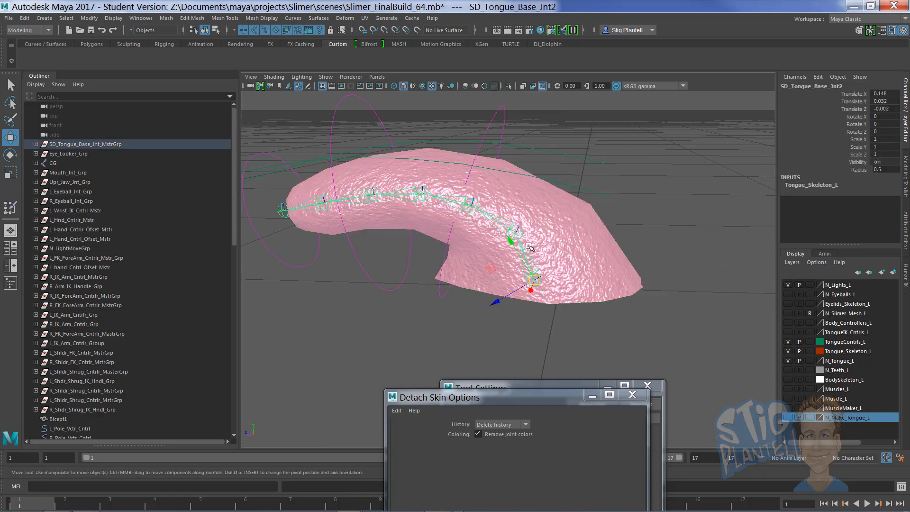
pyautogui.keyDown('shift'); pyautogui.click(506, 218); pyautogui.keyUp('shift')
pyautogui.click(419, 191)
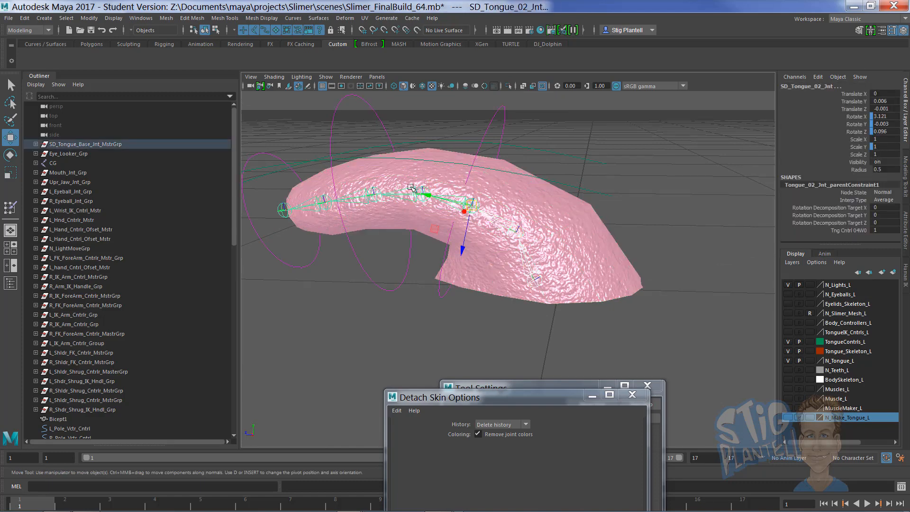
pyautogui.click(373, 192)
pyautogui.click(324, 200)
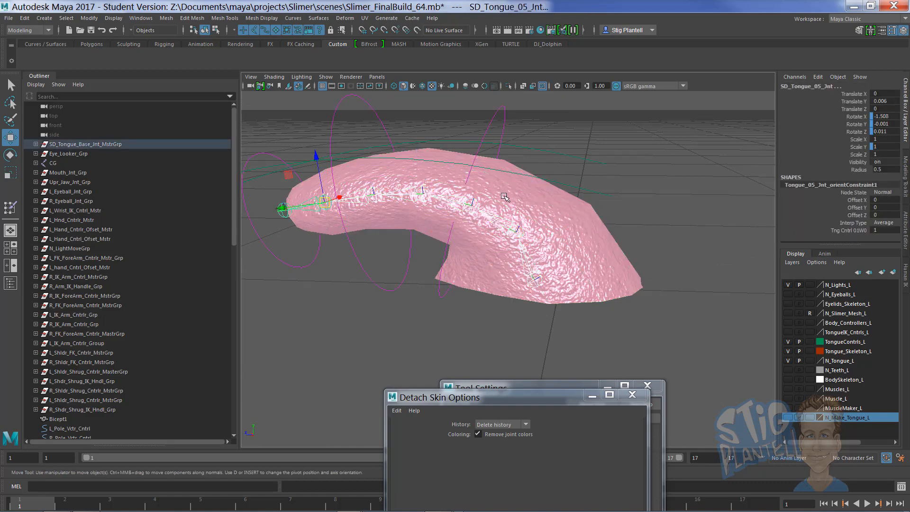
# Add Better_Tongue_Mesh to the selection and bind it to the selected joints with Closest in hierarchy, Classic linear and 2 max influences.
pyautogui.click(527, 192)
pyautogui.press('space')
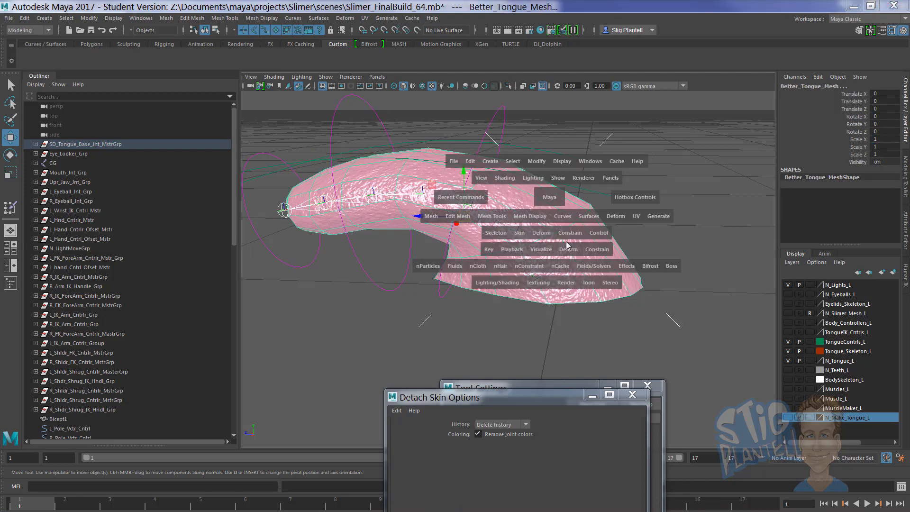
pyautogui.click(517, 233)
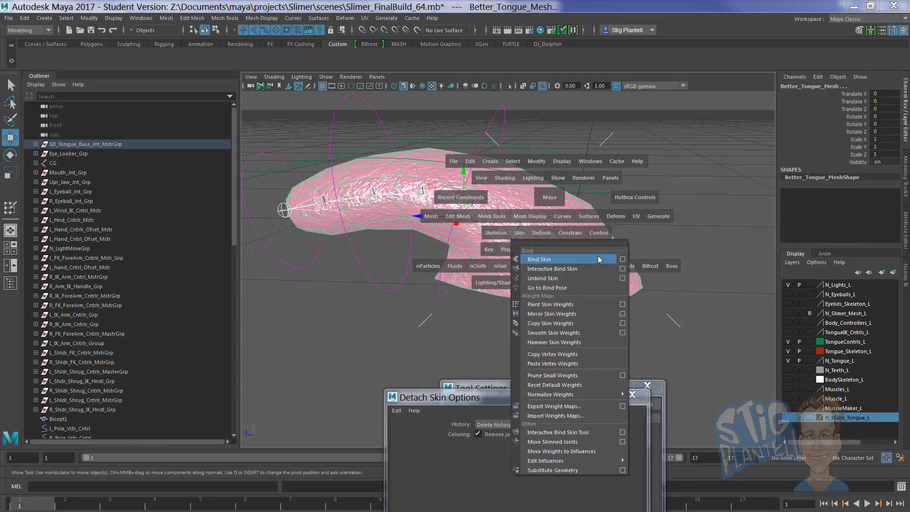
pyautogui.click(622, 259)
pyautogui.moveTo(545, 441); pyautogui.dragTo(761, 142)
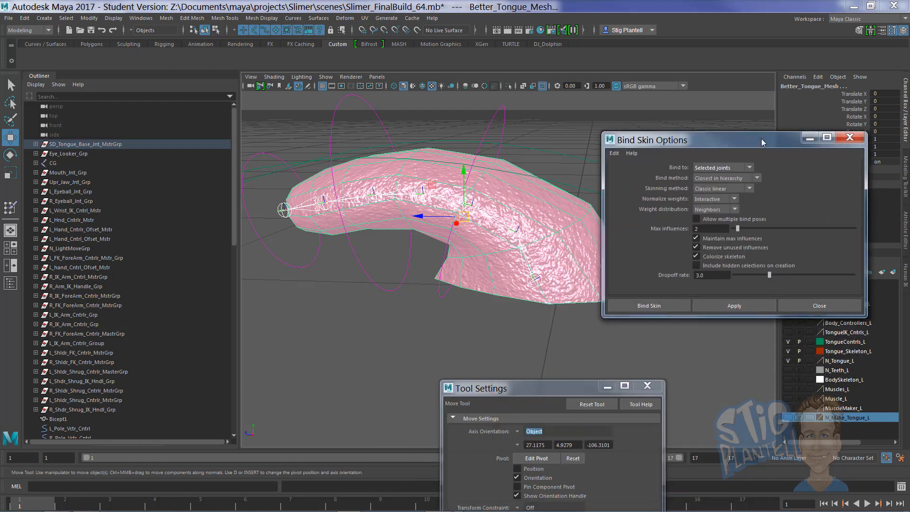
pyautogui.click(648, 305)
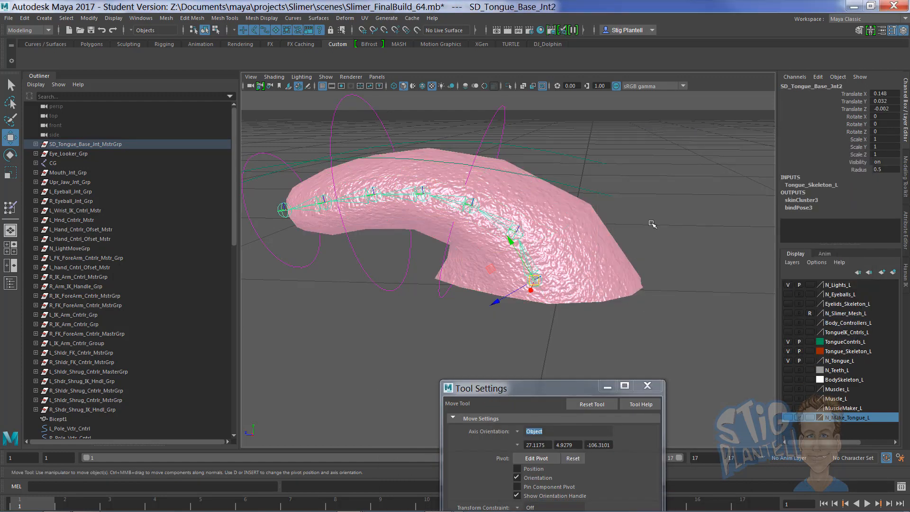
# Check the rebound tongue mesh's inputs and inspect its deformation with Tongue U D on SetDriven_Tongue_Cntrl.
pyautogui.click(651, 224)
pyautogui.click(597, 238)
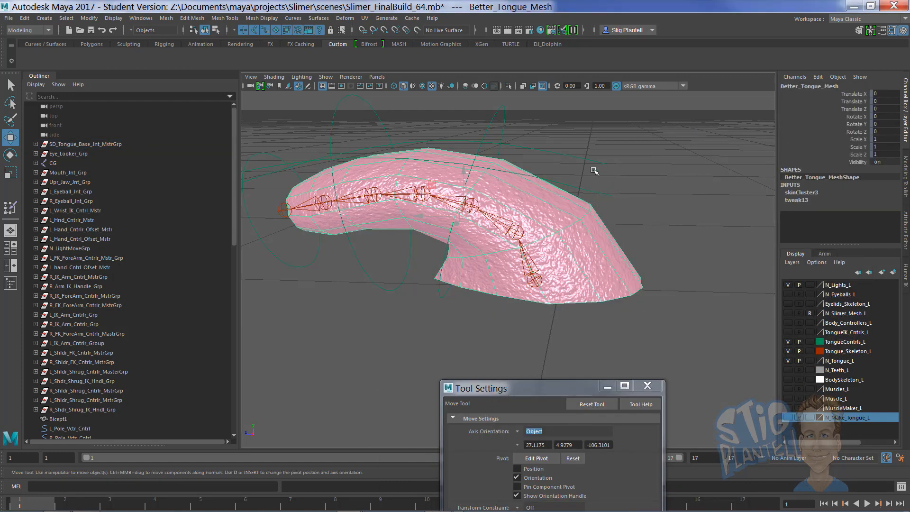
pyautogui.click(605, 149)
pyautogui.click(851, 110)
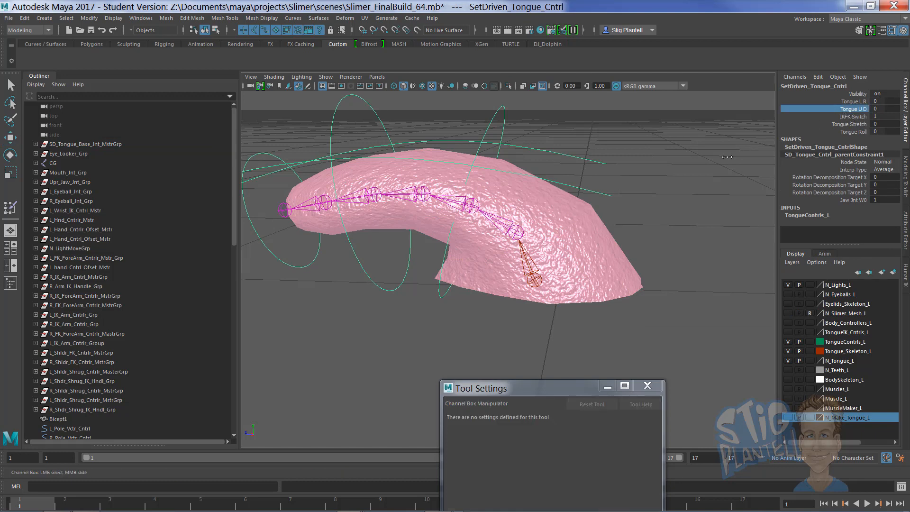
pyautogui.keyDown('alt'); pyautogui.moveTo(682, 209); pyautogui.dragTo(723, 210); pyautogui.keyUp('alt')
# Import the exported TongueWeights.weightMap from the project's sourceimages folder onto the rebound Better_Tongue_Mesh.
pyautogui.click(586, 256)
pyautogui.press('w')
pyautogui.press('space')
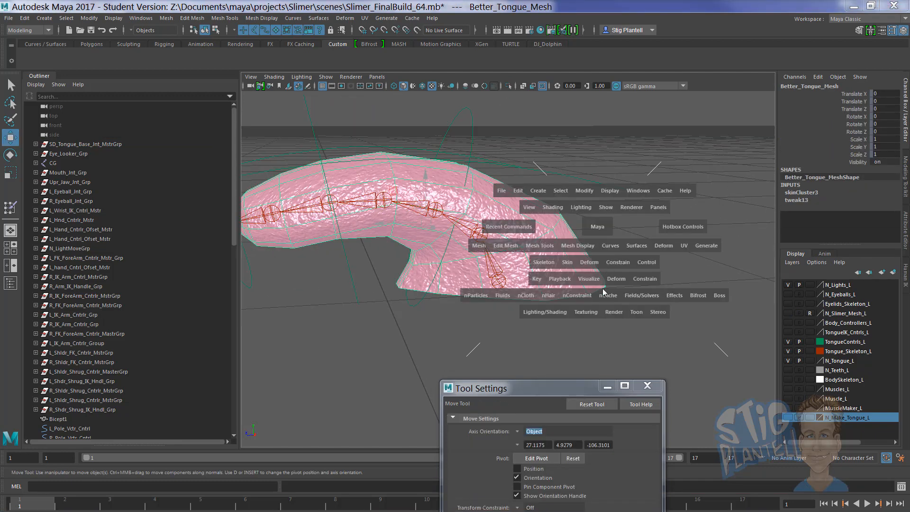
pyautogui.click(567, 262)
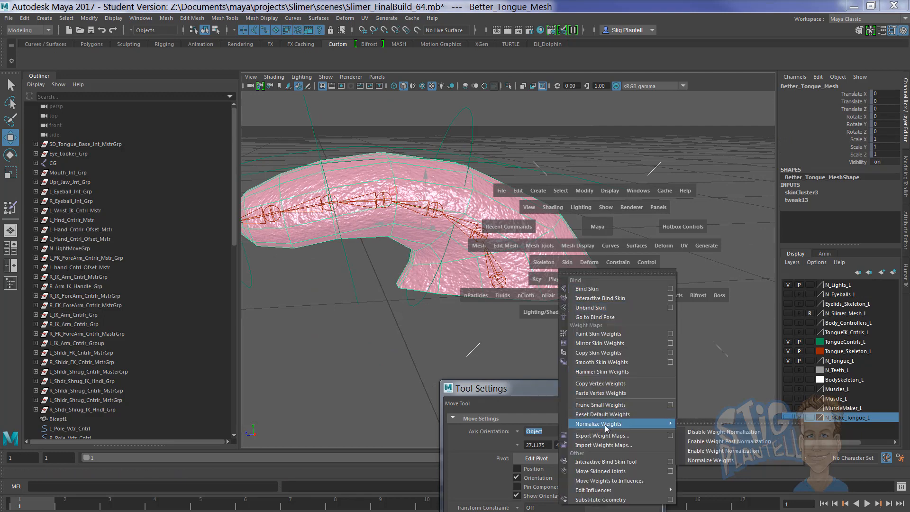
pyautogui.click(632, 445)
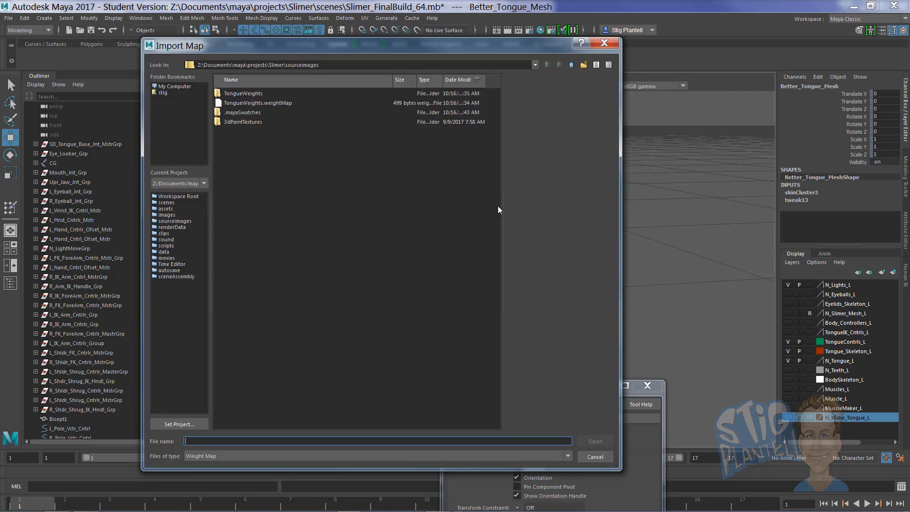
pyautogui.click(254, 96)
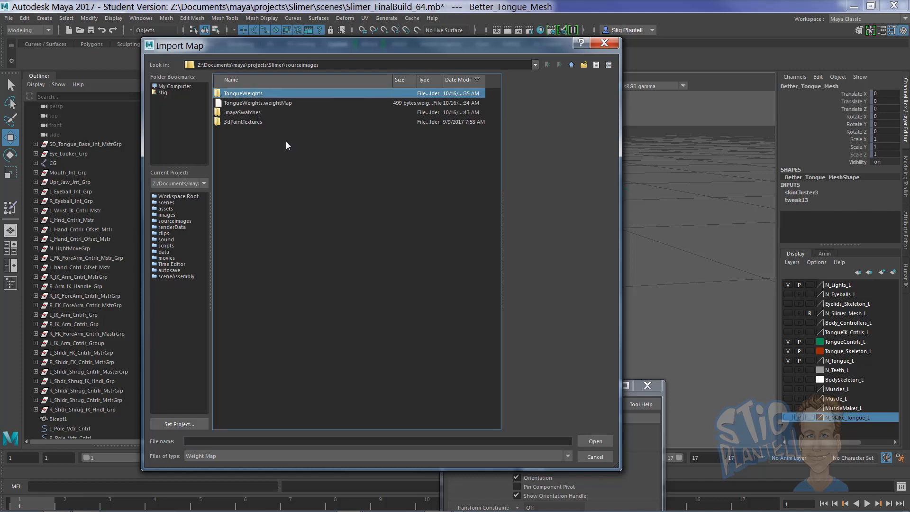
pyautogui.click(591, 441)
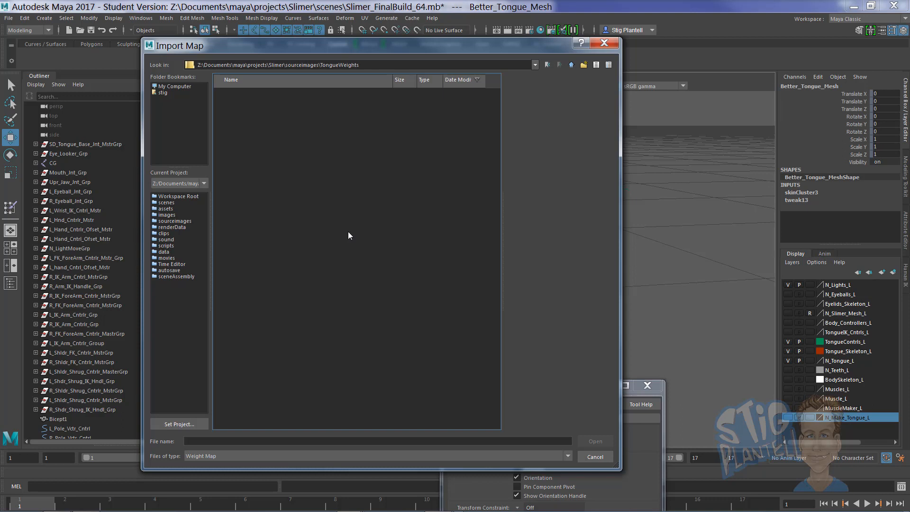
pyautogui.moveTo(299, 42); pyautogui.dragTo(305, 67)
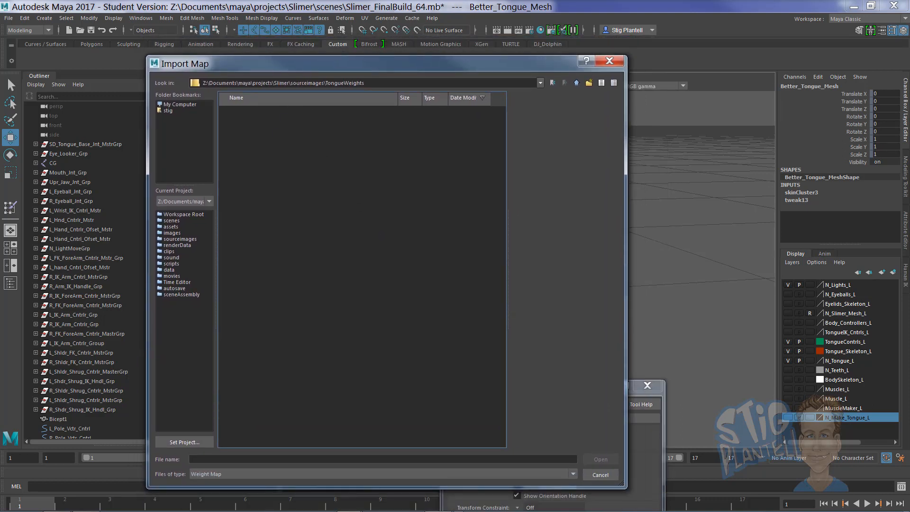
pyautogui.click(576, 83)
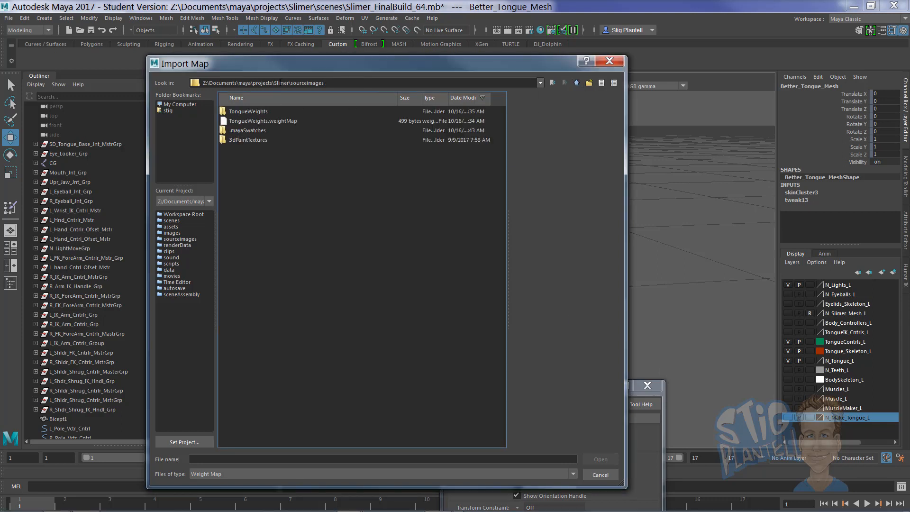
pyautogui.click(274, 122)
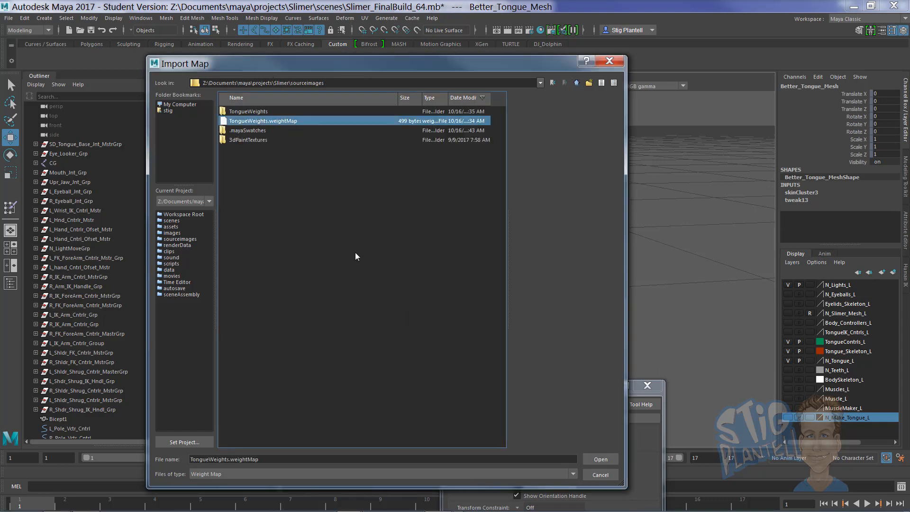
pyautogui.click(599, 459)
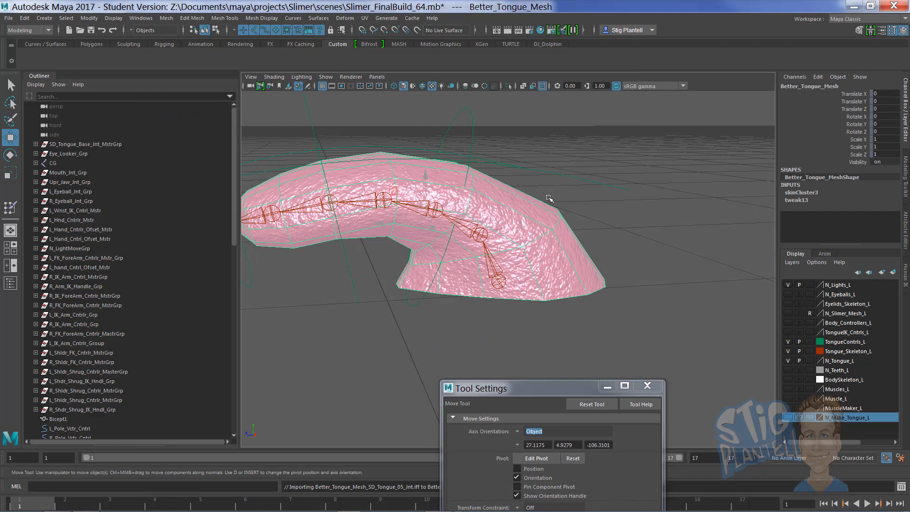
# Test the tongue's deformation with Tongue U D on SetDriven_Tongue_Cntrl and undo the test change.
pyautogui.keyDown('alt'); pyautogui.moveTo(564, 211); pyautogui.dragTo(567, 217, button='middle'); pyautogui.keyUp('alt')
pyautogui.keyDown('alt'); pyautogui.moveTo(567, 218); pyautogui.dragTo(539, 217, button='right'); pyautogui.keyUp('alt')
pyautogui.keyDown('alt'); pyautogui.moveTo(539, 217); pyautogui.dragTo(537, 216, button='middle'); pyautogui.keyUp('alt')
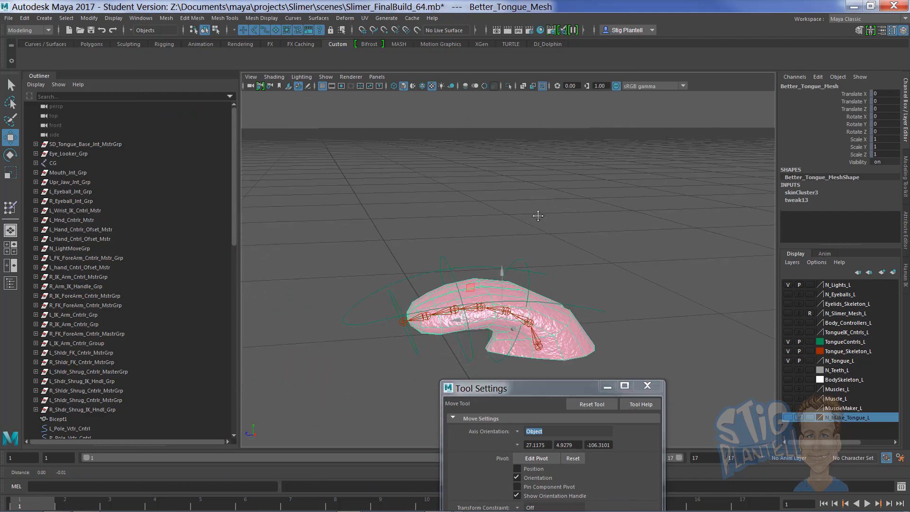
pyautogui.click(576, 290)
pyautogui.click(852, 109)
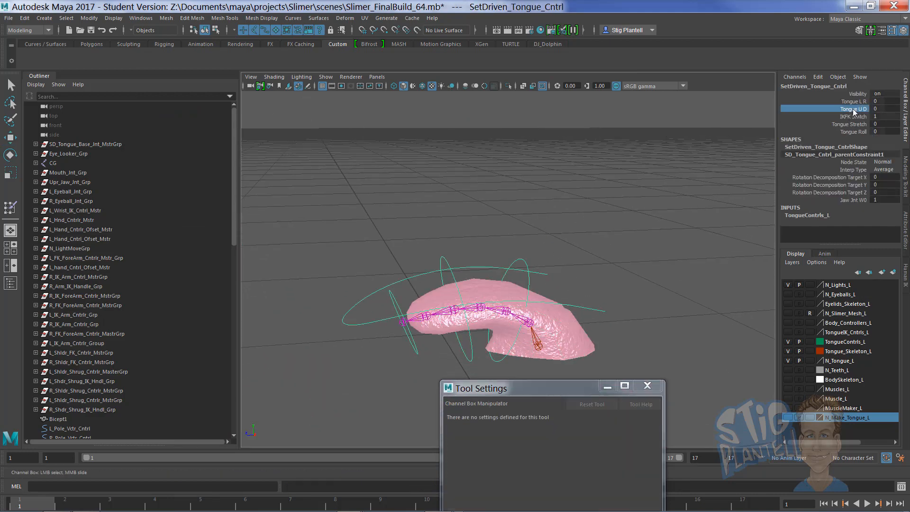
pyautogui.moveTo(634, 222)
pyautogui.mouseDown(button='middle')
pyautogui.moveTo(646, 223)
pyautogui.moveTo(609, 223)
pyautogui.moveTo(625, 224)
pyautogui.mouseUp(button='middle')
pyautogui.hotkey('ctrl', 'z')
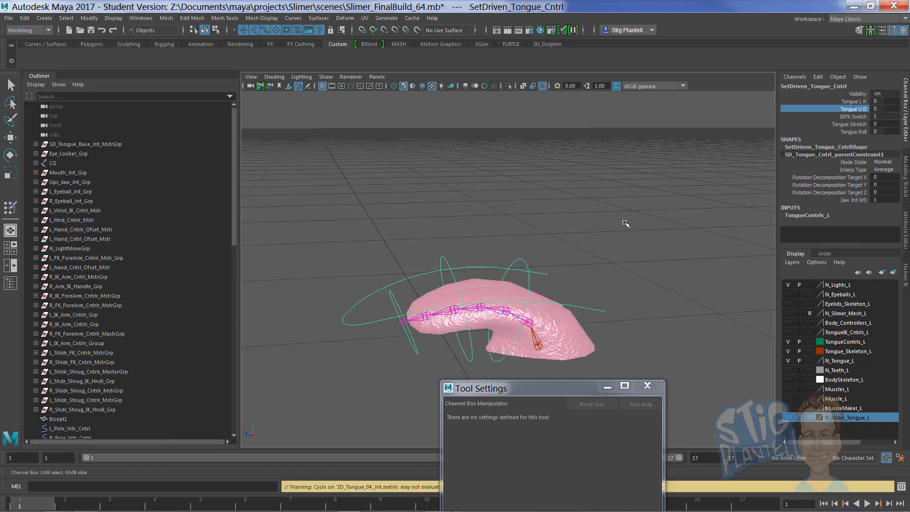
# Smooth Better_Tongue_Mesh with reset Smooth options, using the Maya Catmull-Clark subdivision type and 1 division level.
pyautogui.keyDown('alt'); pyautogui.moveTo(620, 228); pyautogui.dragTo(623, 237); pyautogui.keyUp('alt')
pyautogui.click(562, 261)
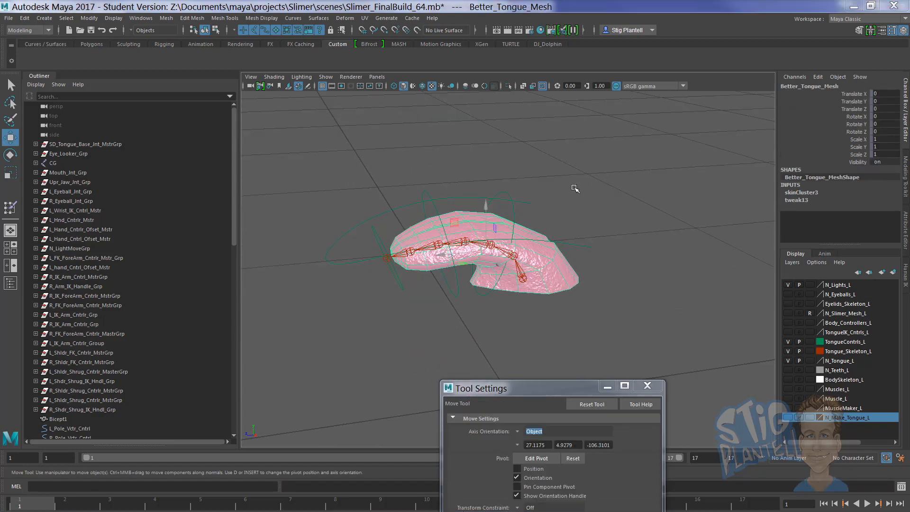
pyautogui.press('space')
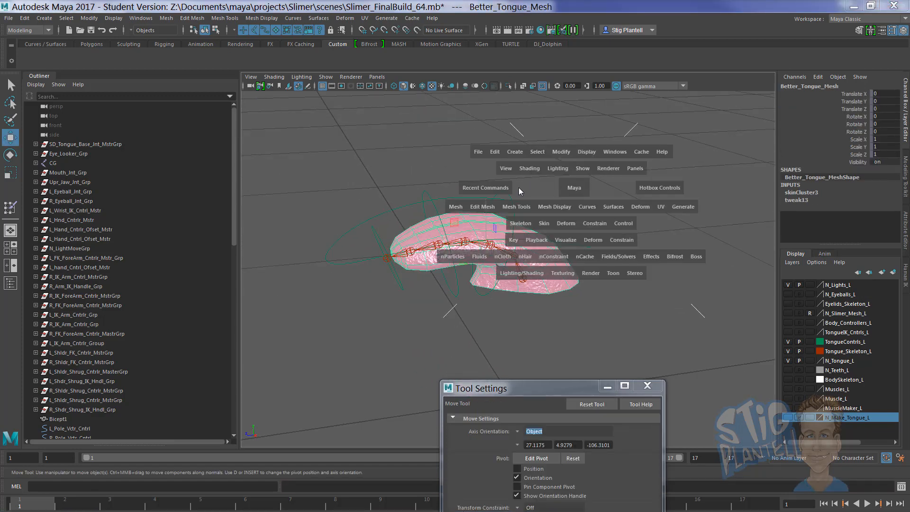
pyautogui.click(455, 207)
pyautogui.click(543, 297)
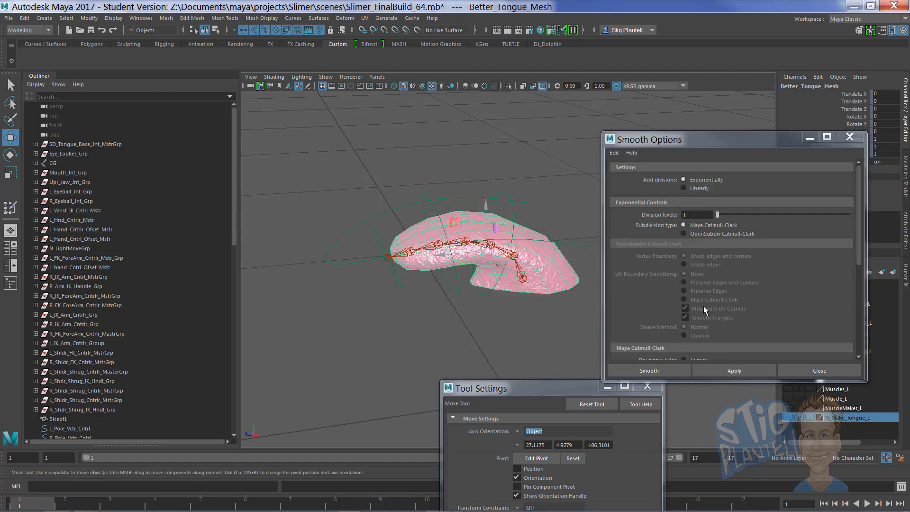
pyautogui.click(614, 152)
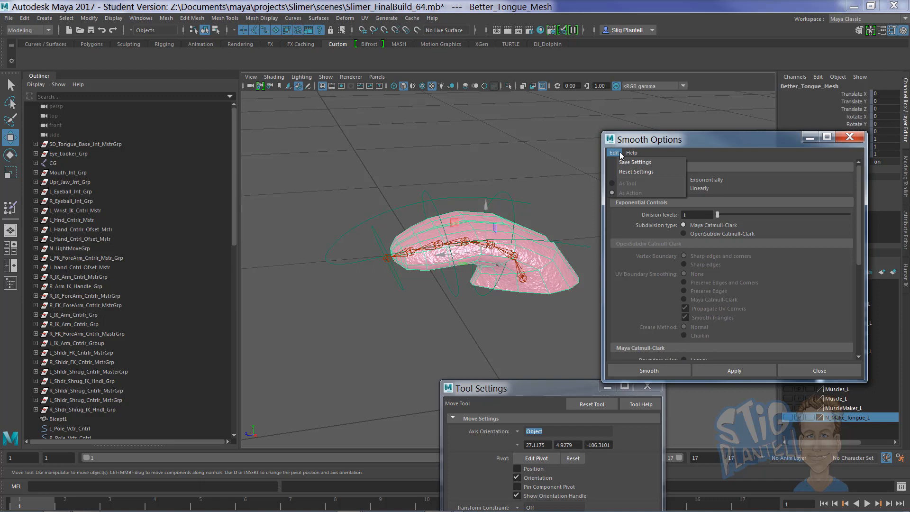
pyautogui.click(635, 173)
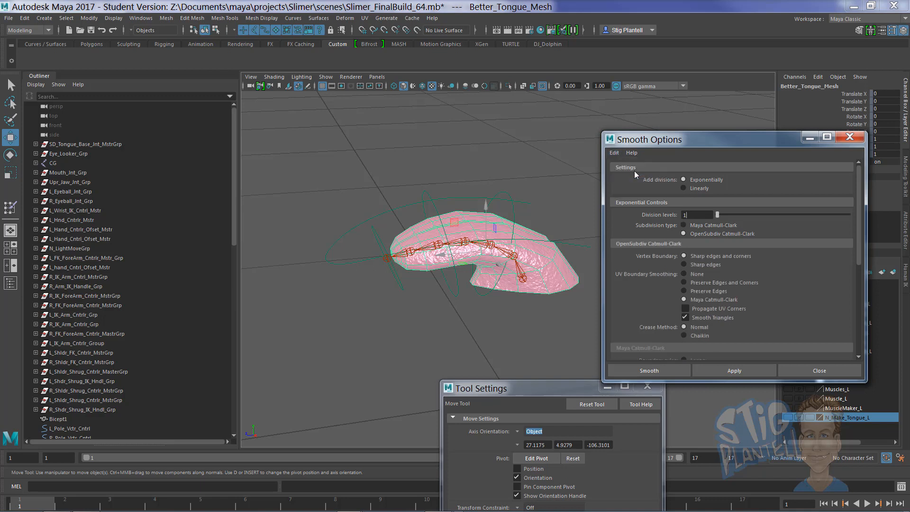
pyautogui.click(700, 226)
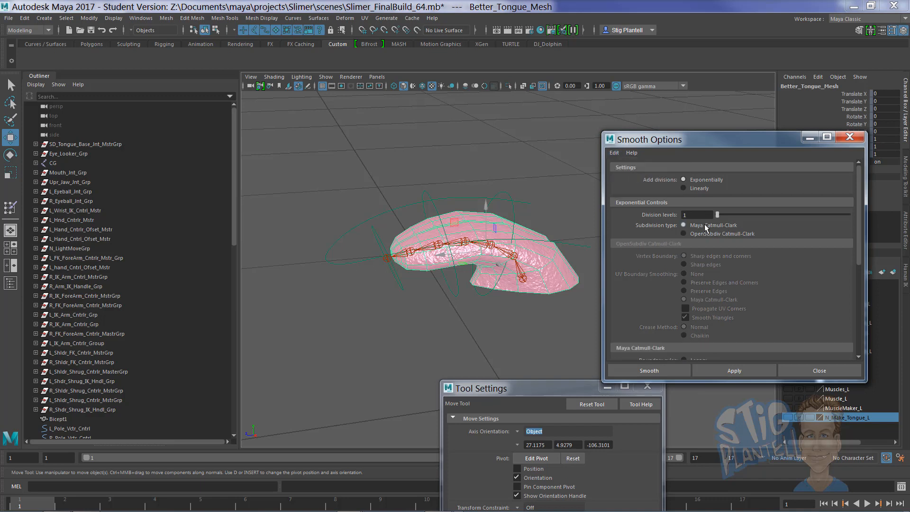
pyautogui.click(715, 371)
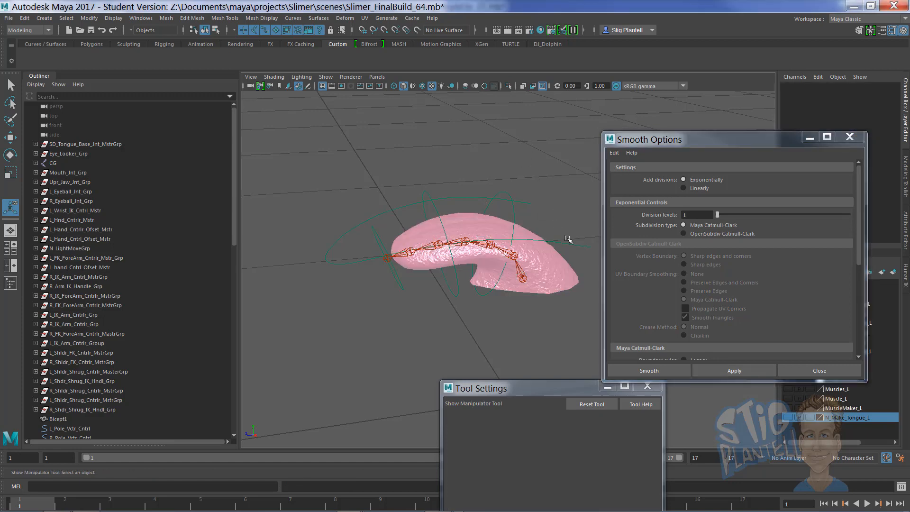
pyautogui.click(849, 137)
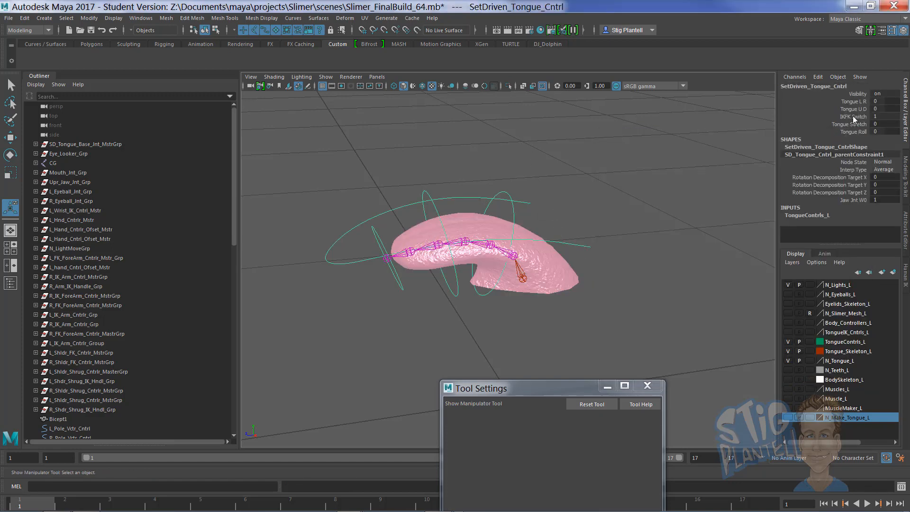
# Test the smoothed tongue's deformation with Tongue Stretch and Tongue L R on SetDriven_Tongue_Cntrl.
pyautogui.click(850, 126)
pyautogui.moveTo(582, 146)
pyautogui.mouseDown(button='middle')
pyautogui.moveTo(627, 146)
pyautogui.moveTo(575, 144)
pyautogui.mouseUp(button='middle')
pyautogui.click(852, 101)
pyautogui.moveTo(672, 138); pyautogui.dragTo(646, 160, button='middle')
# Test the smoothed tongue's deformation by moving Tongue_Cluster_03_Cntrl, undo the move, and inspect the mesh up close.
pyautogui.keyDown('alt'); pyautogui.moveTo(604, 179); pyautogui.dragTo(600, 157); pyautogui.keyUp('alt')
pyautogui.click(511, 200)
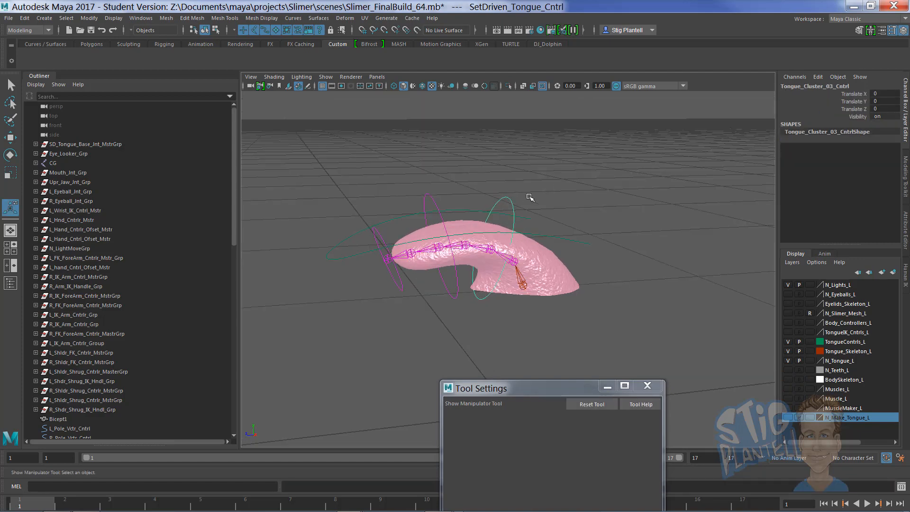
pyautogui.press('w')
pyautogui.moveTo(497, 245); pyautogui.dragTo(515, 225)
pyautogui.hotkey('ctrl', 'z')
pyautogui.click(603, 175)
pyautogui.scroll(3, 511, 231)
pyautogui.scroll(3, 491, 236)
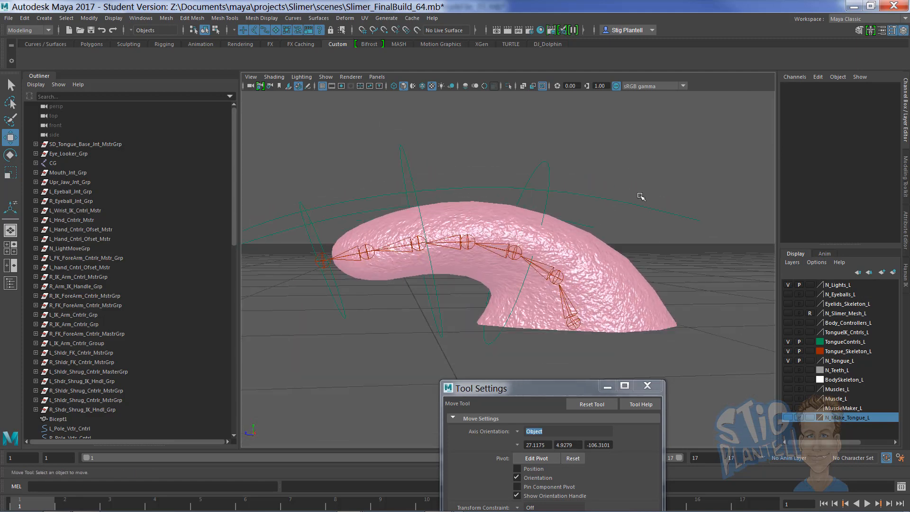